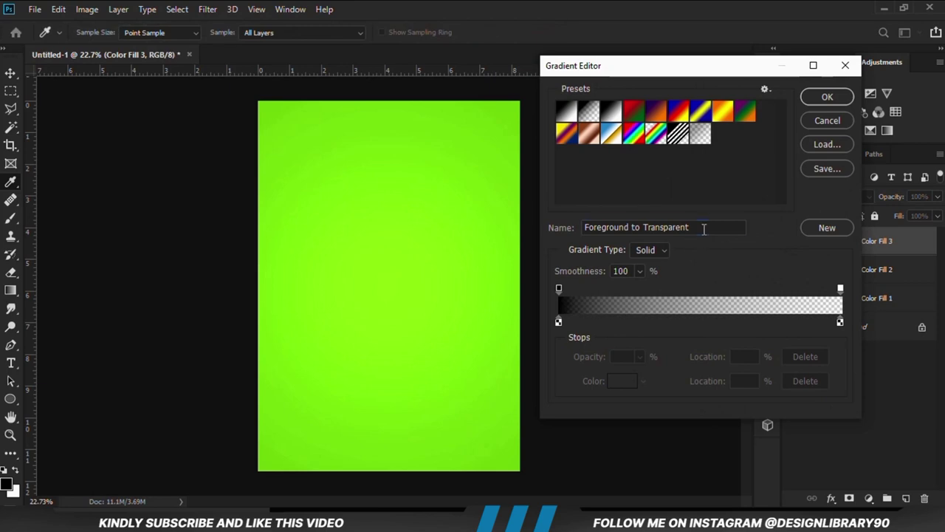
Apply a black Foreground to Transparent linear gradient diagonally from the lower-right corner to the upper-left on the Color Fill 3 mask.
{"action": "key", "text": "ctrl+a"}
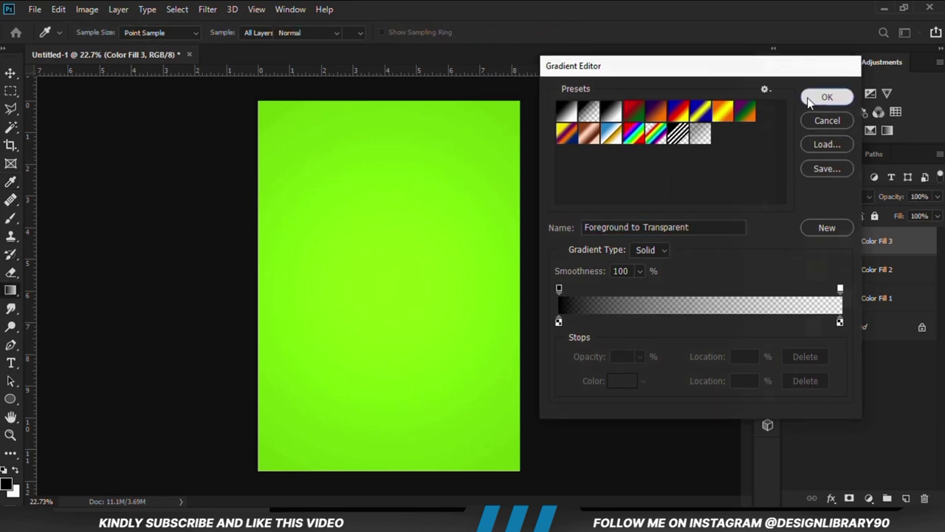
{"action": "left_click", "coordinate": [827, 97]}
{"action": "left_click", "coordinate": [847, 242]}
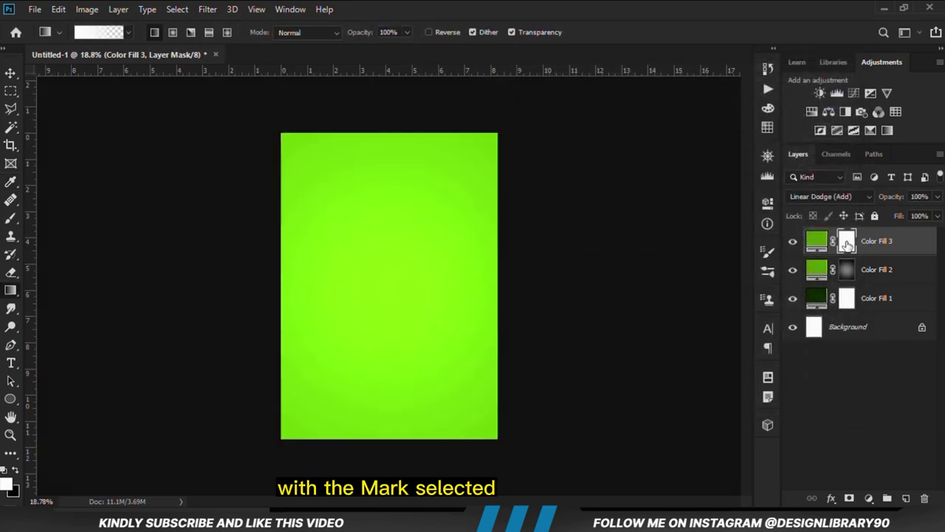
{"action": "left_click", "coordinate": [17, 470]}
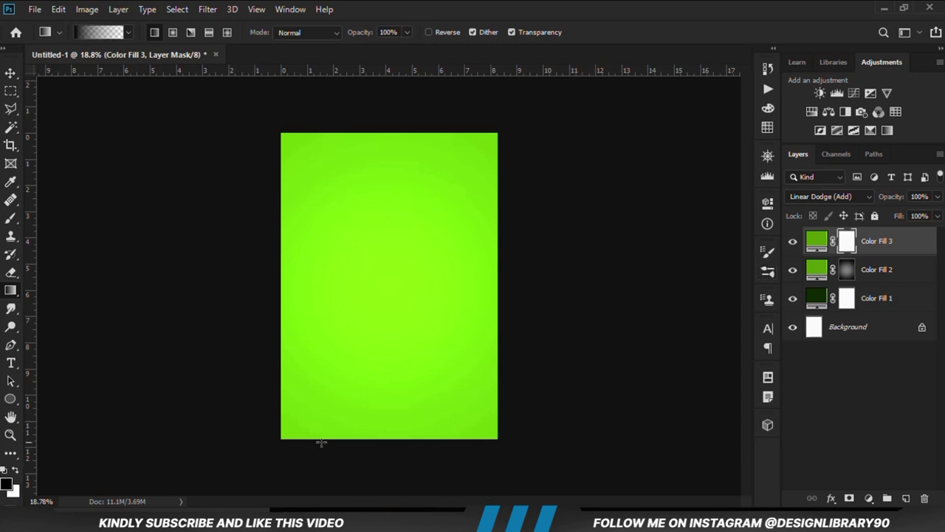
{"action": "left_click_drag", "start_coordinate": [498, 463], "coordinate": [235, 100]}
{"action": "left_click_drag", "start_coordinate": [491, 452], "coordinate": [270, 105]}
{"action": "left_click_drag", "start_coordinate": [510, 452], "coordinate": [232, 88]}
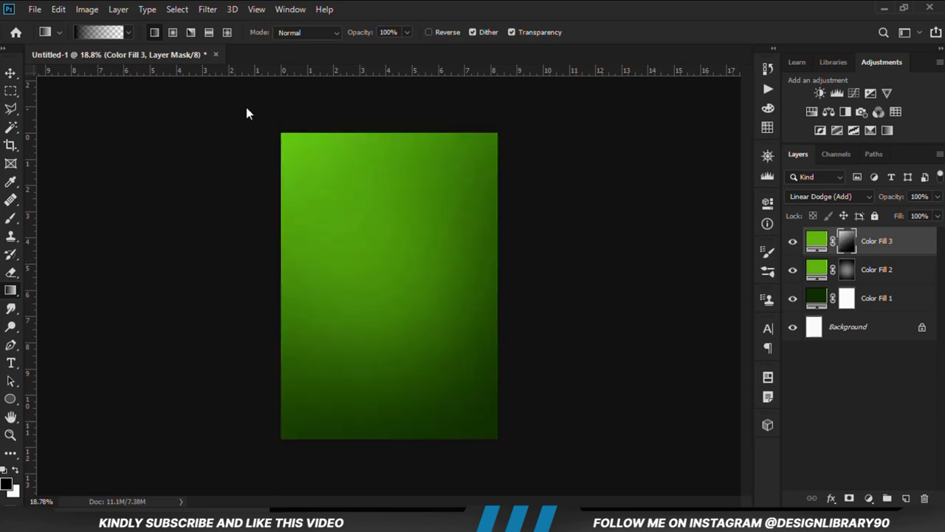
{"action": "mouse_move", "coordinate": [511, 456]}
{"action": "left_mouse_down"}
{"action": "mouse_move", "coordinate": [232, 85]}
{"action": "mouse_move", "coordinate": [204, 63]}
{"action": "left_mouse_up"}
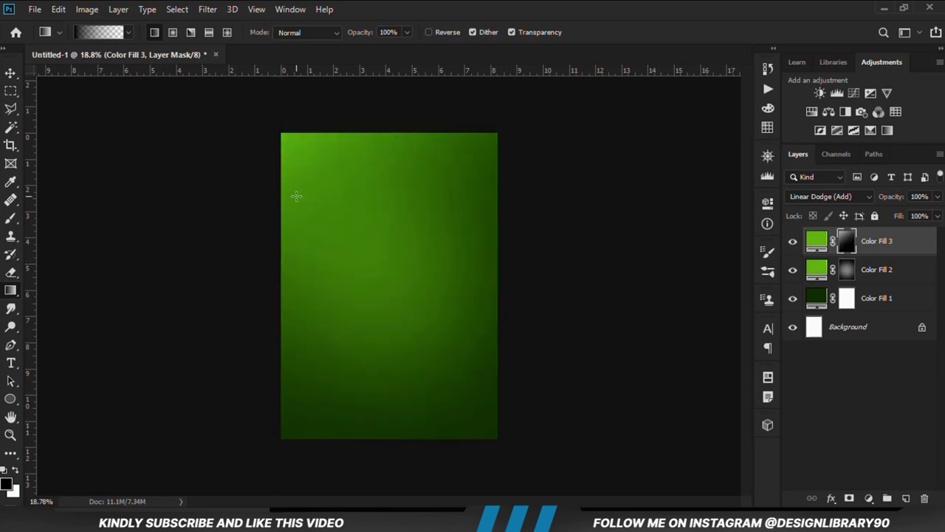
{"action": "scroll", "coordinate": [374, 231], "scroll_direction": "up", "scroll_amount": 2}
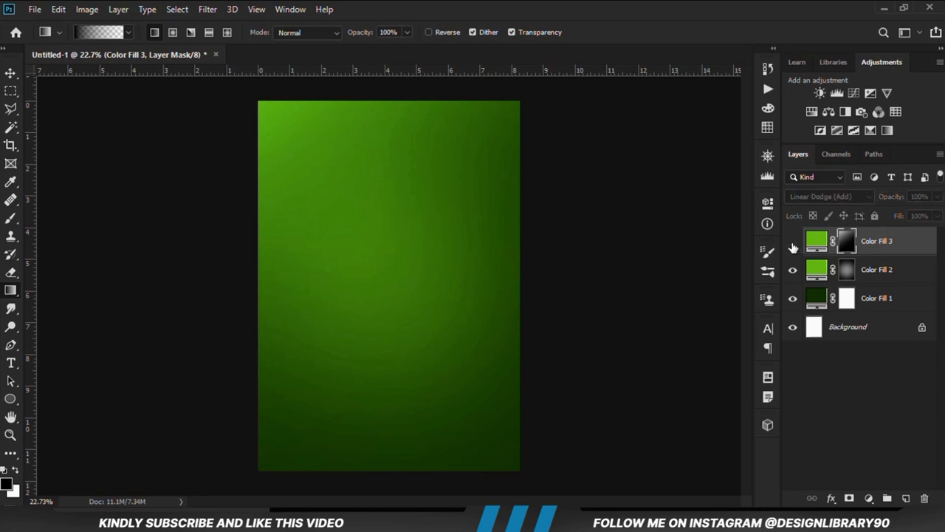
Reduce the opacity of the Color Fill 3 layer to 88%.
{"action": "left_click", "coordinate": [10, 73]}
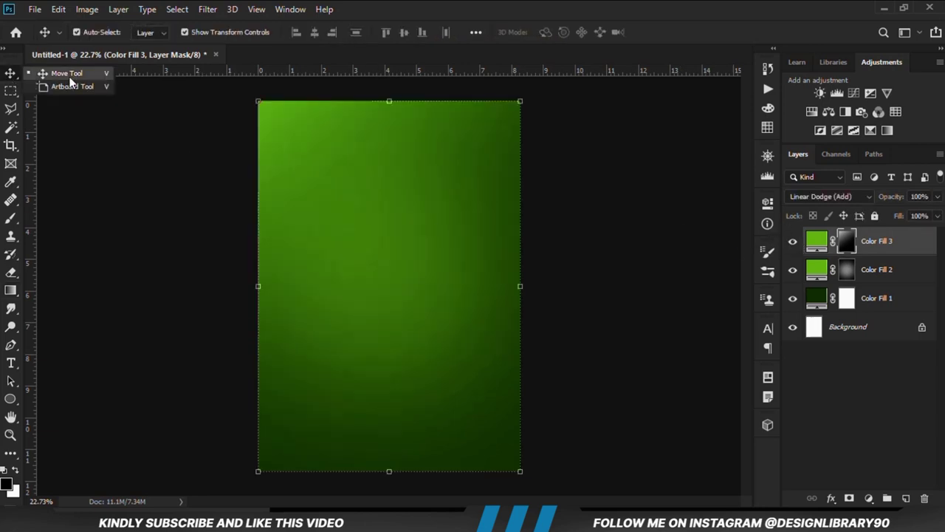
{"action": "left_click", "coordinate": [147, 248]}
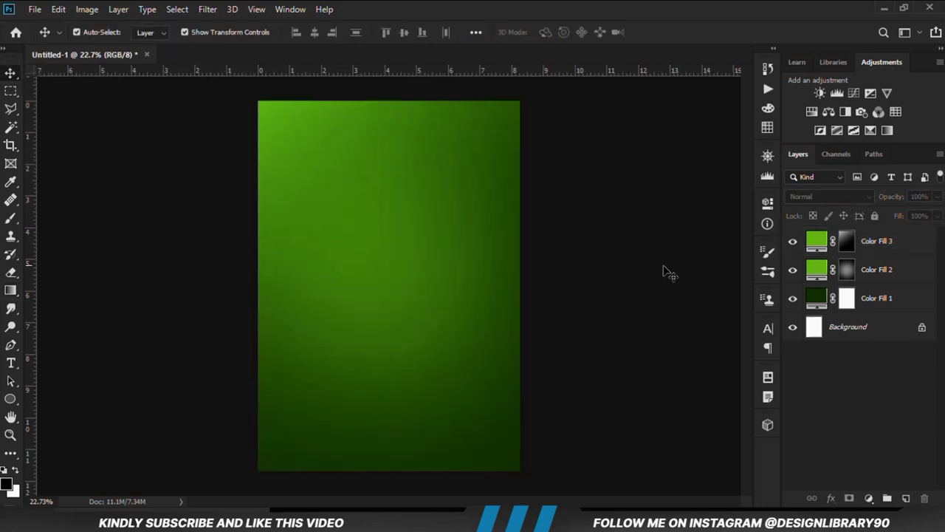
{"action": "left_click", "coordinate": [871, 248]}
{"action": "left_click", "coordinate": [937, 197]}
{"action": "left_click_drag", "start_coordinate": [935, 215], "coordinate": [932, 215]}
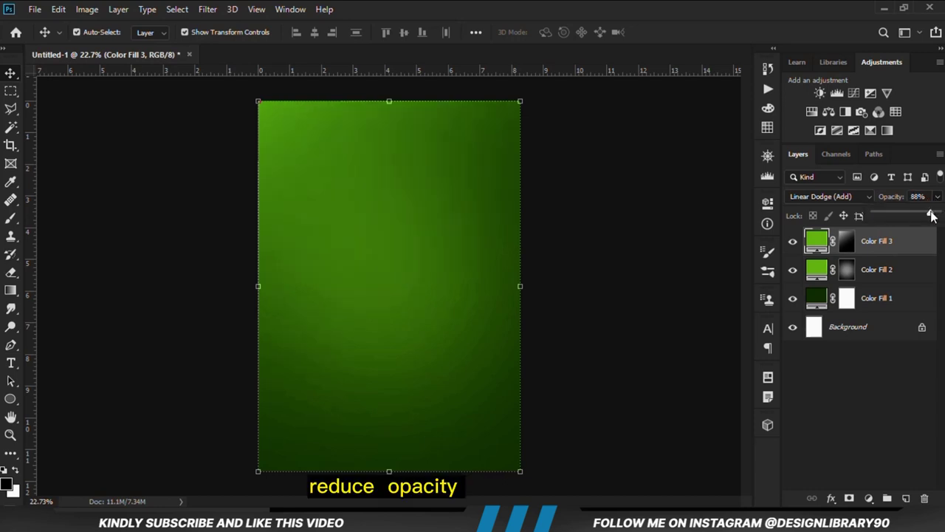
{"action": "left_click", "coordinate": [623, 283]}
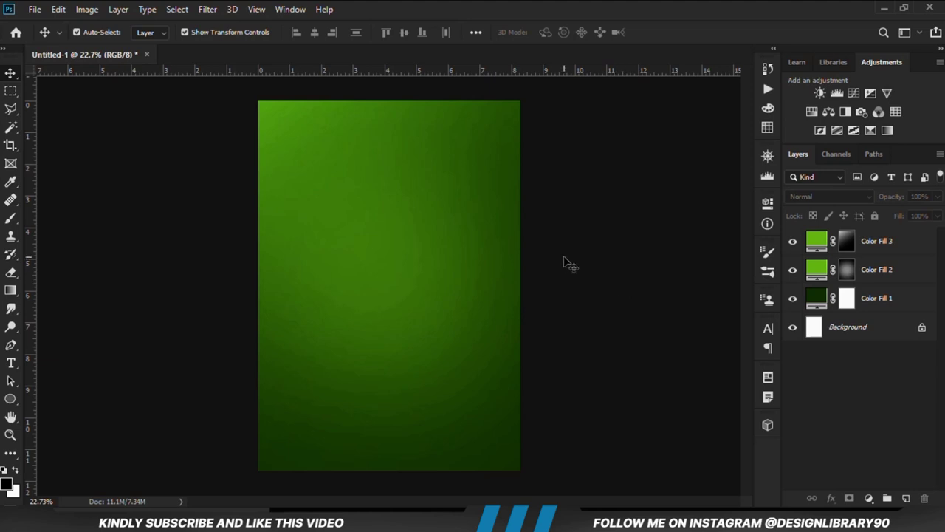
Open avoc.psd, make its velvet layer visible and copy that layer into the Untitled-1 poster.
{"action": "left_click", "coordinate": [32, 11]}
{"action": "mouse_move", "coordinate": [121, 94]}
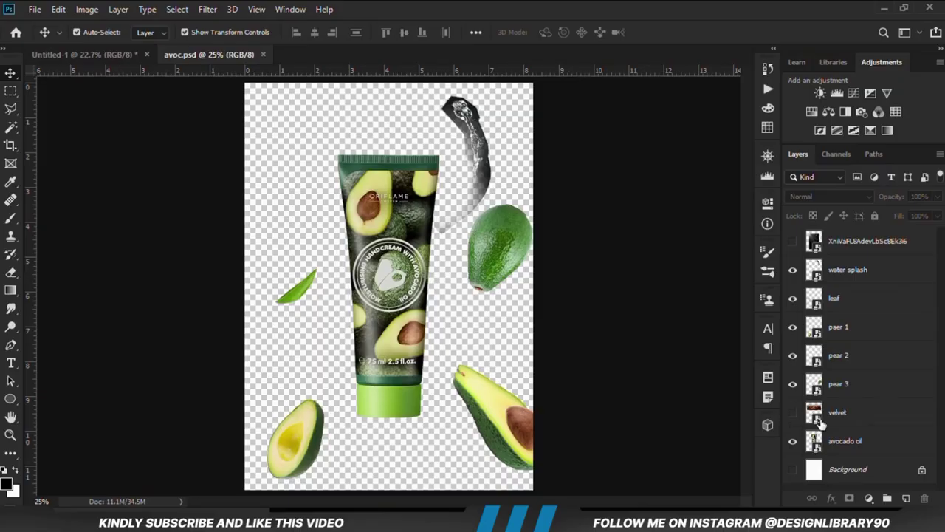
{"action": "left_click", "coordinate": [793, 412]}
{"action": "left_click_drag", "start_coordinate": [397, 209], "coordinate": [387, 345]}
{"action": "left_click", "coordinate": [88, 56]}
{"action": "key", "text": "ctrl+v"}
Move the velvet ripple image to the poster's lower half and convert it to a smart object.
{"action": "left_click_drag", "start_coordinate": [403, 266], "coordinate": [449, 369]}
{"action": "right_click", "coordinate": [816, 256]}
{"action": "left_click", "coordinate": [746, 146]}
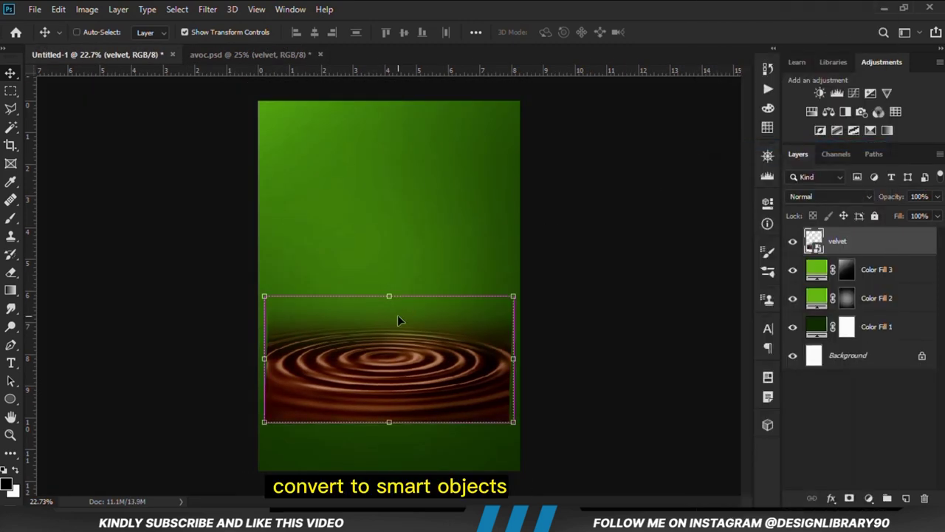
Scale the velvet layer to about 121% and centre it horizontally over the poster's bottom edge.
{"action": "key", "text": "ctrl+t"}
{"action": "left_click_drag", "start_coordinate": [389, 296], "coordinate": [391, 399]}
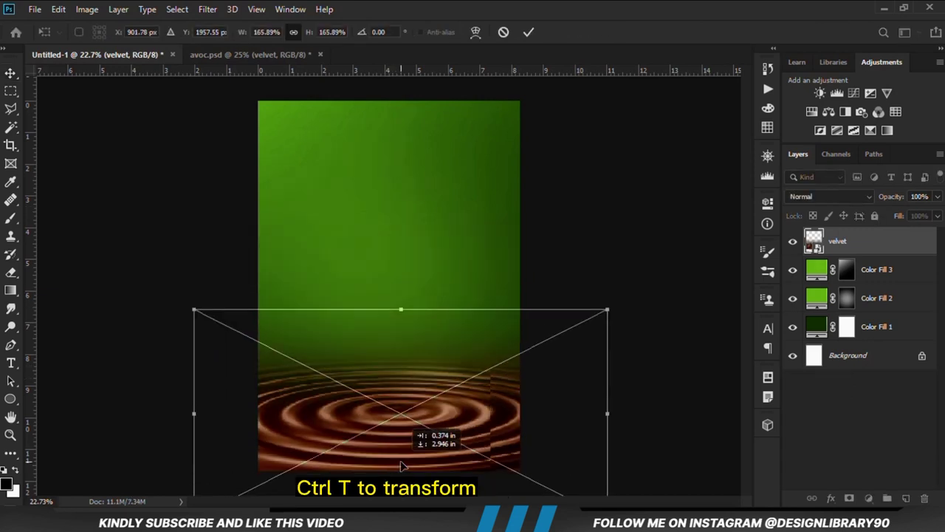
{"action": "left_click_drag", "start_coordinate": [401, 310], "coordinate": [400, 366]}
{"action": "left_click_drag", "start_coordinate": [410, 423], "coordinate": [411, 407]}
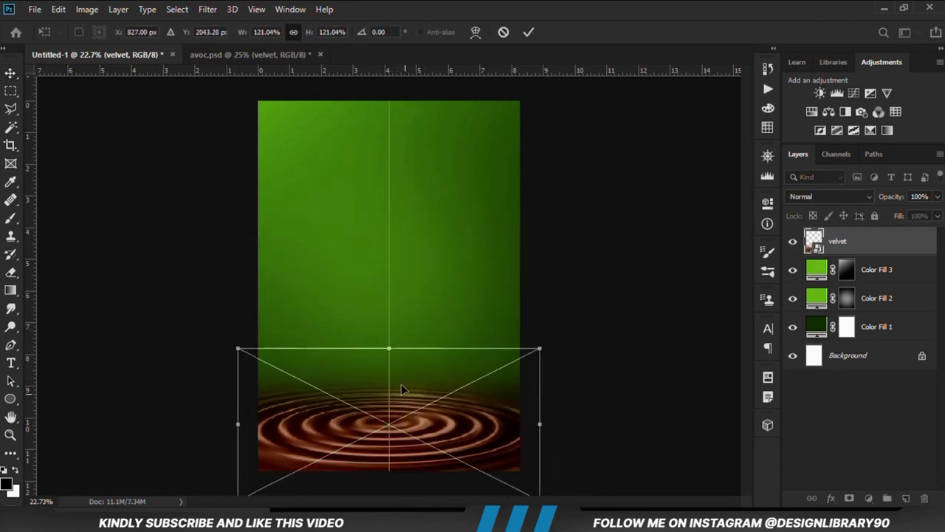
{"action": "left_click", "coordinate": [528, 31]}
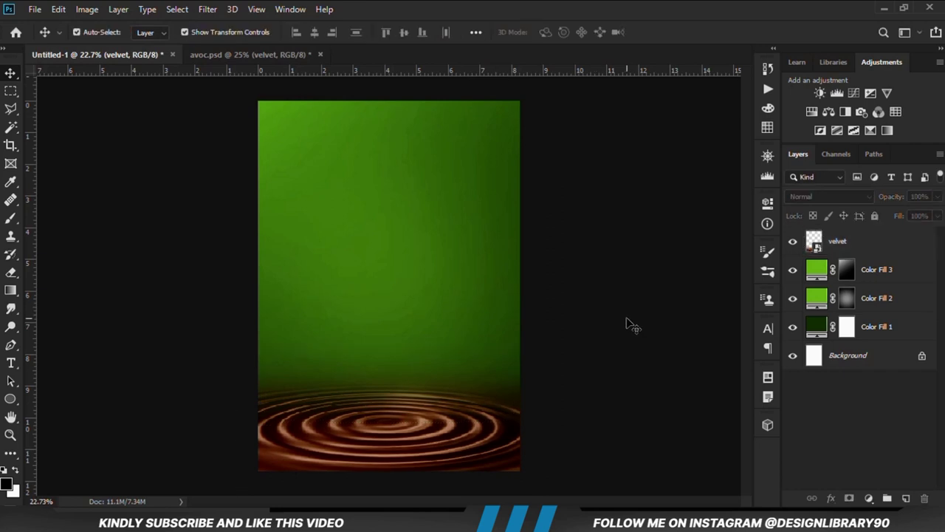
Add a Hue/Saturation adjustment layer above velvet, enable Colorize and clip it to the velvet layer.
{"action": "left_click_drag", "start_coordinate": [456, 443], "coordinate": [453, 444]}
{"action": "left_click", "coordinate": [822, 420]}
{"action": "left_click", "coordinate": [867, 251]}
{"action": "left_click", "coordinate": [868, 499]}
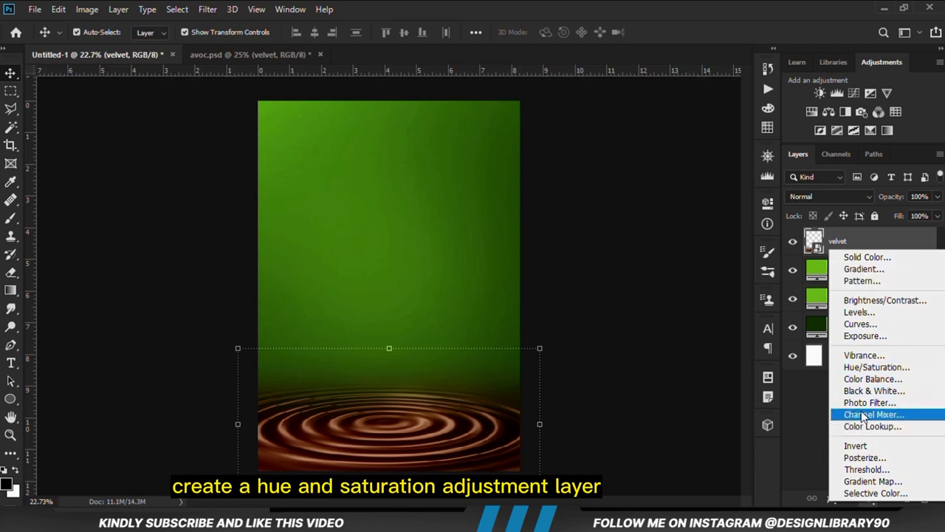
{"action": "left_click", "coordinate": [876, 367]}
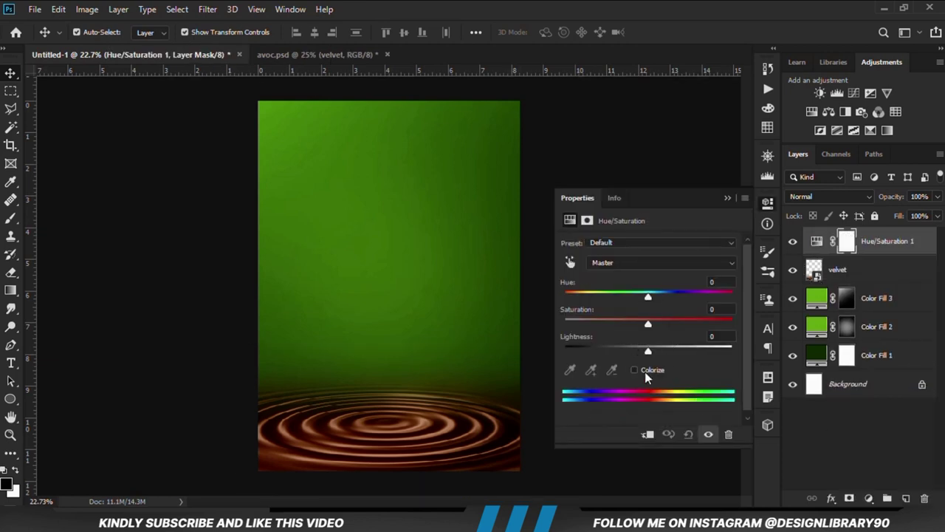
{"action": "left_click", "coordinate": [635, 370]}
{"action": "left_click", "coordinate": [648, 436]}
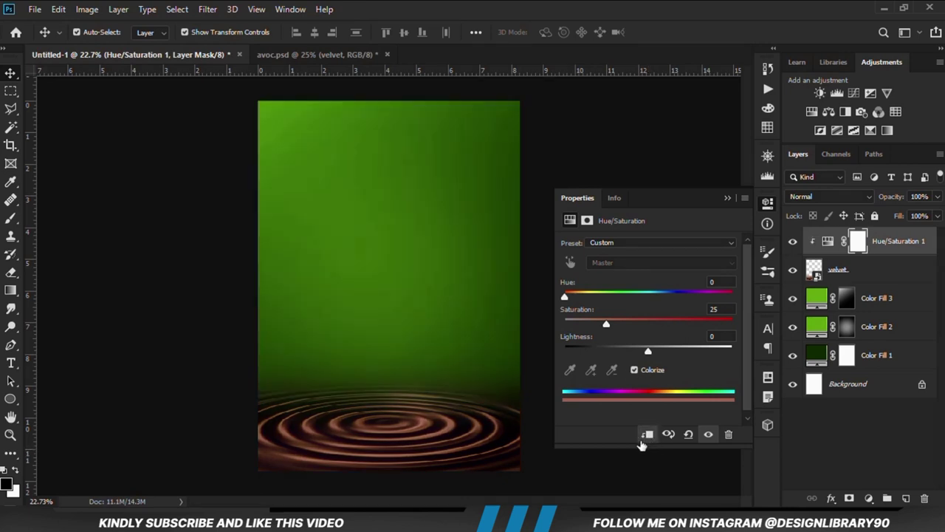
Tint the ripples green with Hue 75, Saturation 68 and Lightness -13, and compare them with the adjustment off and on.
{"action": "left_click_drag", "start_coordinate": [565, 297], "coordinate": [622, 299]}
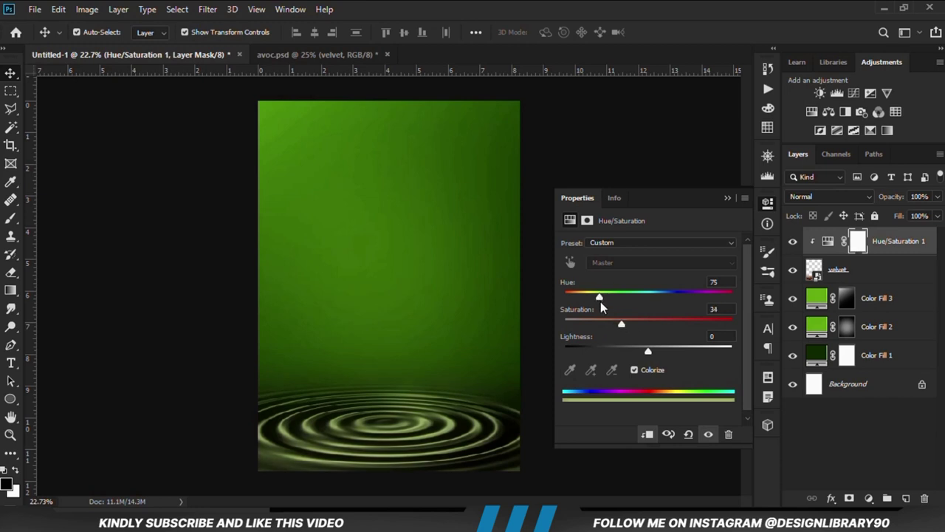
{"action": "left_click_drag", "start_coordinate": [643, 326], "coordinate": [638, 352]}
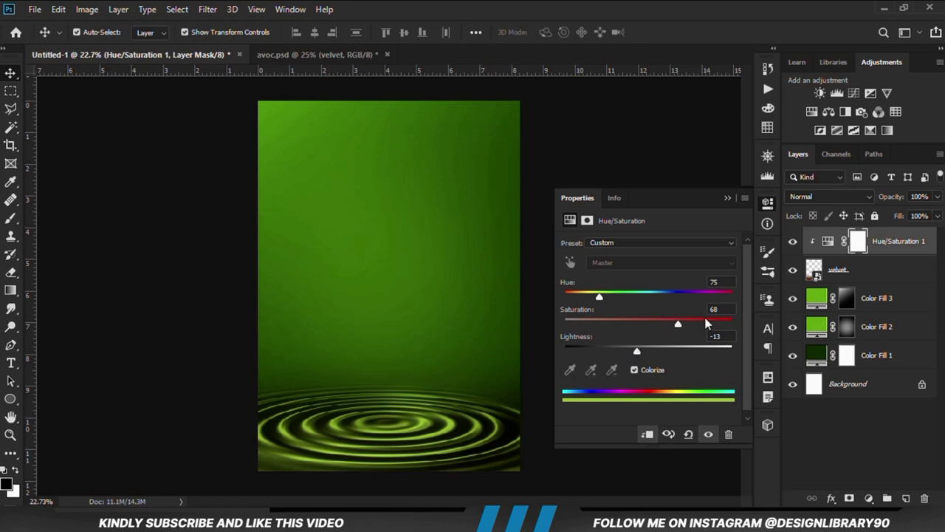
{"action": "left_click", "coordinate": [727, 197]}
{"action": "left_click", "coordinate": [792, 243]}
{"action": "left_click", "coordinate": [792, 247]}
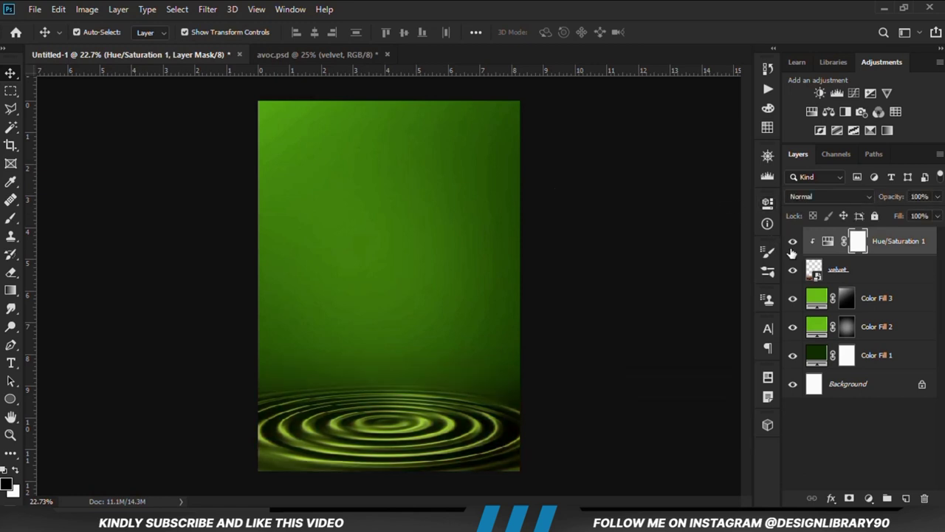
Add a layer mask to the velvet layer and invert it to black to hide the ripples.
{"action": "left_click", "coordinate": [868, 272]}
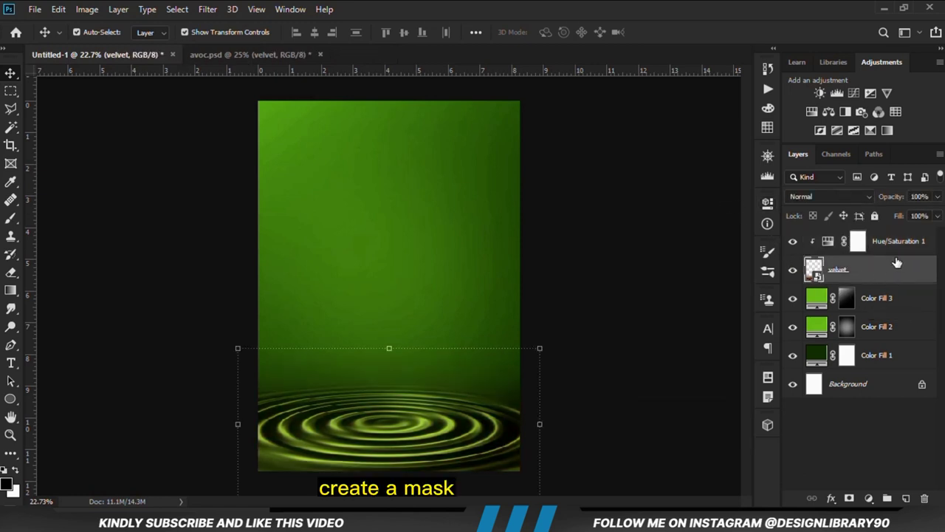
{"action": "left_click", "coordinate": [849, 499]}
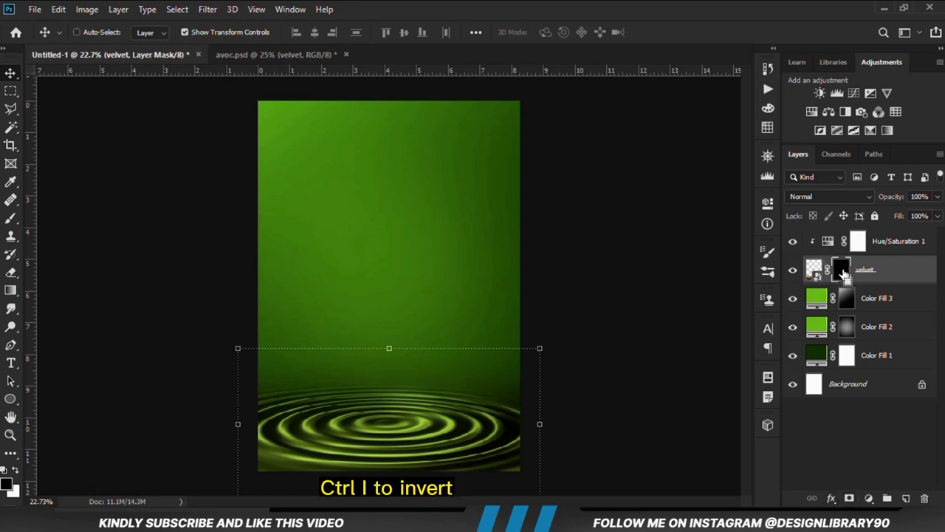
{"action": "key", "text": "ctrl+i"}
Set up a soft round brush with 4% opacity, a white foreground colour and a size of 1300 px.
{"action": "right_click", "coordinate": [12, 219]}
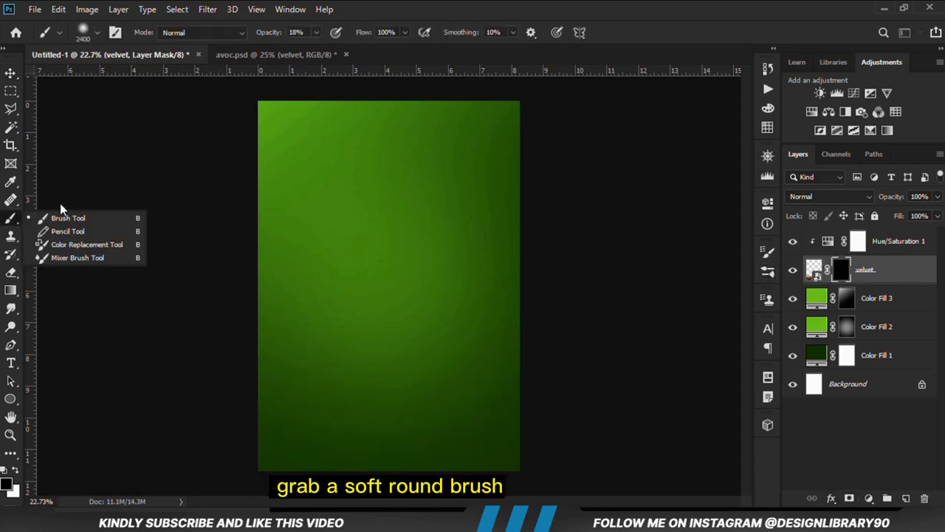
{"action": "left_click", "coordinate": [82, 221]}
{"action": "left_click_drag", "start_coordinate": [316, 32], "coordinate": [307, 51]}
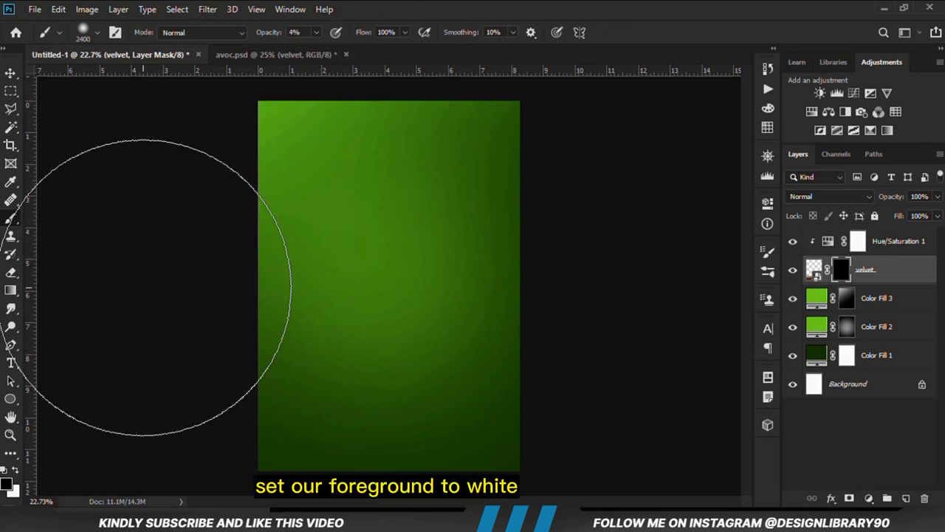
{"action": "left_click", "coordinate": [16, 470]}
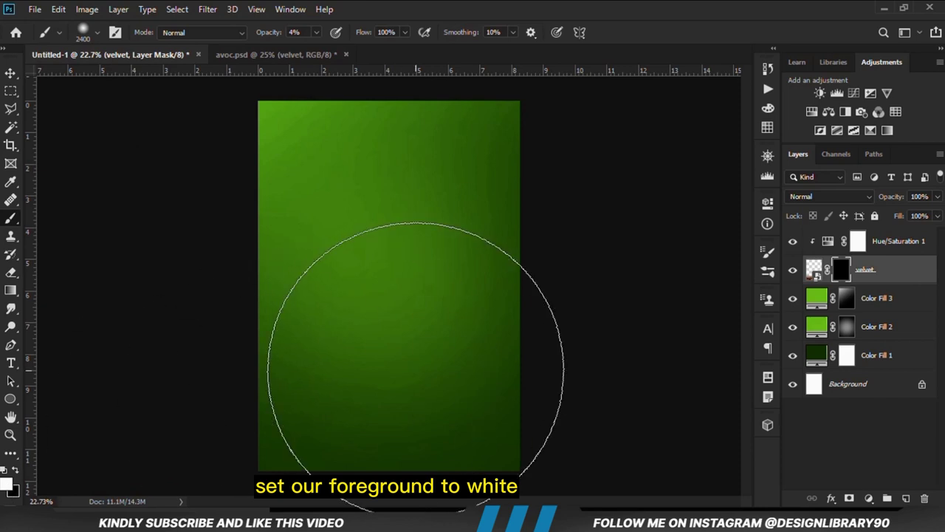
{"action": "key", "text": "bracketleft"}
{"action": "key", "text": "bracketleft"}
{"action": "key", "text": "bracketleft"}
{"action": "key", "text": "bracketleft"}
{"action": "key", "text": "bracketleft"}
{"action": "key", "text": "bracketleft"}
{"action": "key", "text": "bracketleft"}
{"action": "key", "text": "bracketleft"}
{"action": "key", "text": "bracketleft"}
{"action": "key", "text": "bracketleft"}
{"action": "key", "text": "bracketleft"}
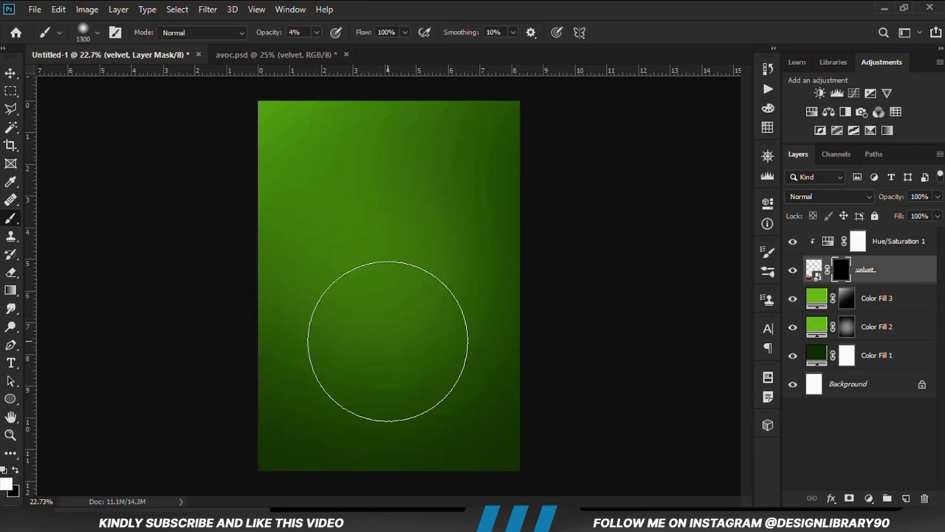
Flatten the brush tip into a thin horizontal ellipse and paint the ripples faintly back in along the poster's bottom on the velvet mask.
{"action": "right_click", "coordinate": [418, 348]}
{"action": "left_click_drag", "start_coordinate": [426, 333], "coordinate": [424, 325]}
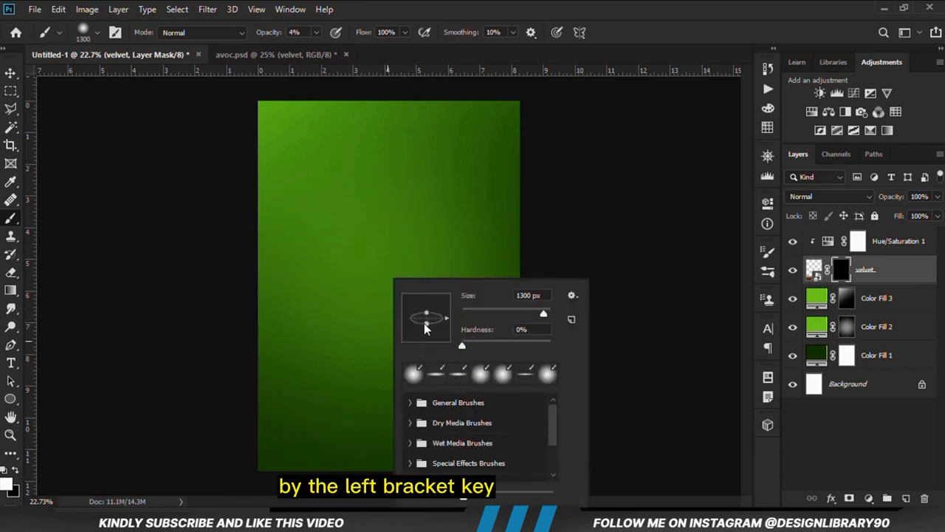
{"action": "key", "text": "Return"}
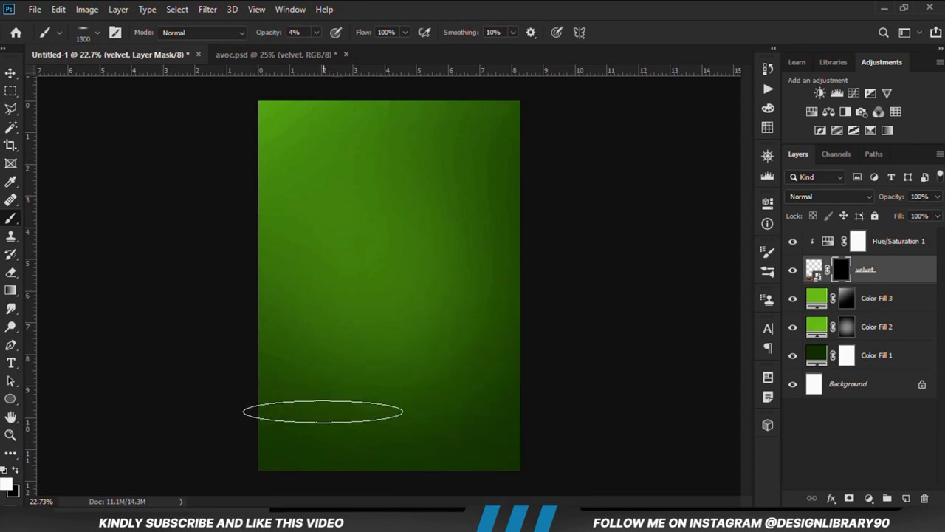
{"action": "scroll", "coordinate": [320, 434], "scroll_direction": "up", "scroll_amount": 3}
{"action": "mouse_move", "coordinate": [310, 451]}
{"action": "left_mouse_down"}
{"action": "mouse_move", "coordinate": [383, 472]}
{"action": "mouse_move", "coordinate": [486, 456]}
{"action": "mouse_move", "coordinate": [370, 424]}
{"action": "mouse_move", "coordinate": [259, 441]}
{"action": "mouse_move", "coordinate": [260, 422]}
{"action": "mouse_move", "coordinate": [162, 450]}
{"action": "mouse_move", "coordinate": [532, 461]}
{"action": "mouse_move", "coordinate": [566, 438]}
{"action": "left_mouse_up"}
{"action": "scroll", "coordinate": [333, 452], "scroll_direction": "down", "scroll_amount": 1}
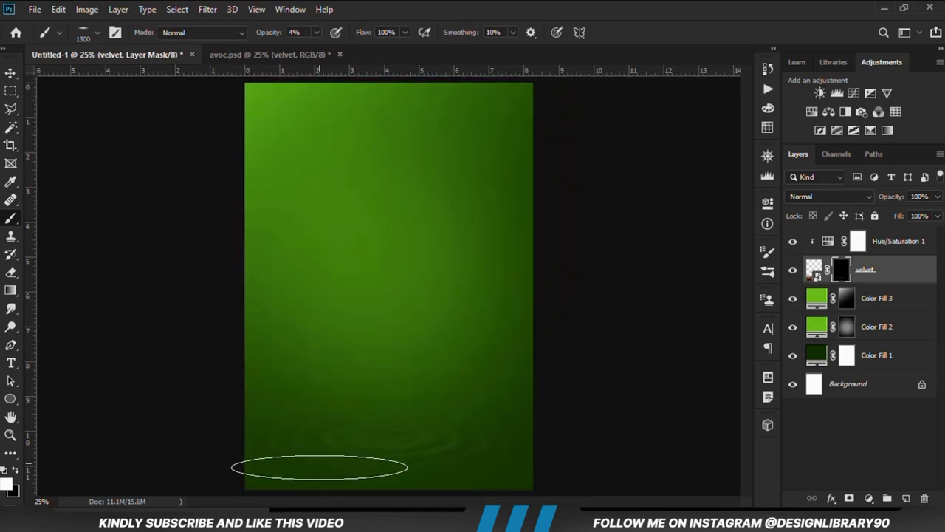
{"action": "mouse_move", "coordinate": [504, 476]}
{"action": "left_mouse_down"}
{"action": "mouse_move", "coordinate": [587, 443]}
{"action": "mouse_move", "coordinate": [502, 415]}
{"action": "mouse_move", "coordinate": [409, 426]}
{"action": "mouse_move", "coordinate": [290, 469]}
{"action": "left_mouse_up"}
Lower the opacity of the velvet layer to 39% and return to the Move tool.
{"action": "left_click", "coordinate": [792, 273]}
{"action": "left_click", "coordinate": [938, 196]}
{"action": "left_click_drag", "start_coordinate": [922, 214], "coordinate": [912, 215]}
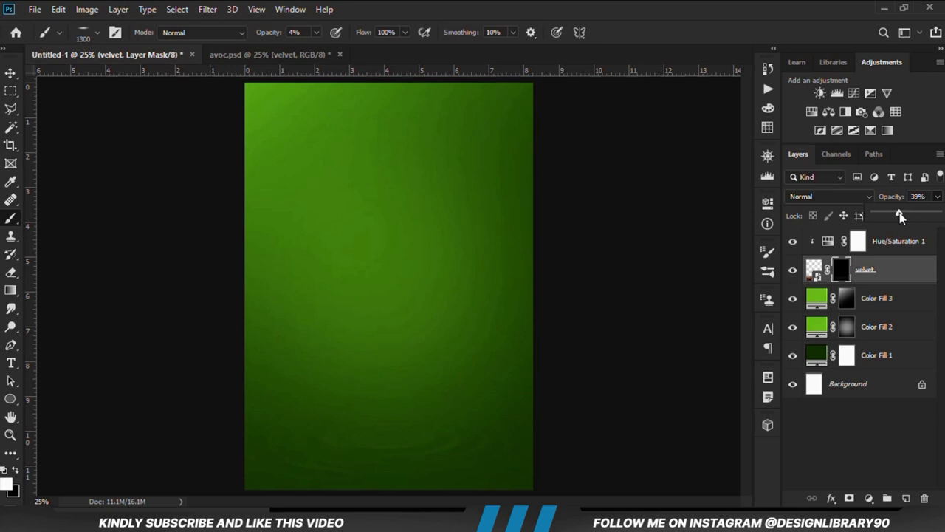
{"action": "left_click", "coordinate": [16, 71]}
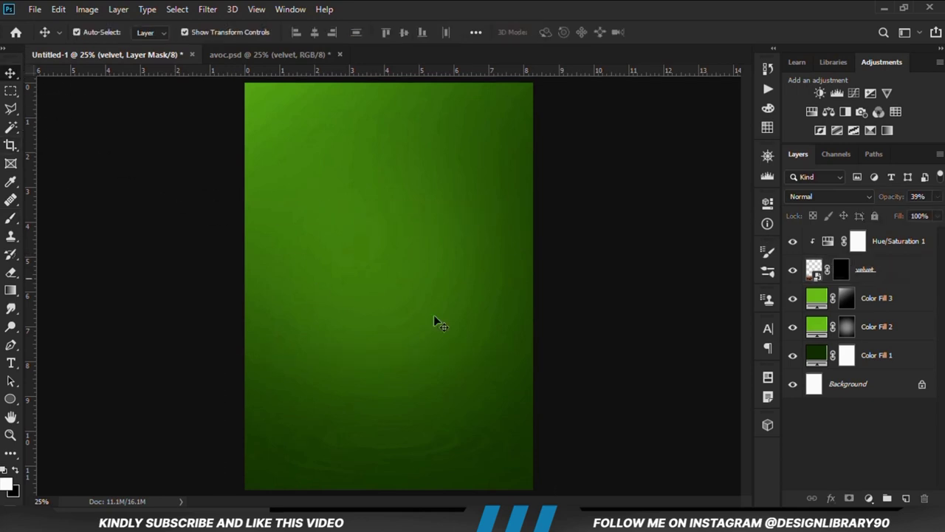
{"action": "left_click", "coordinate": [316, 288]}
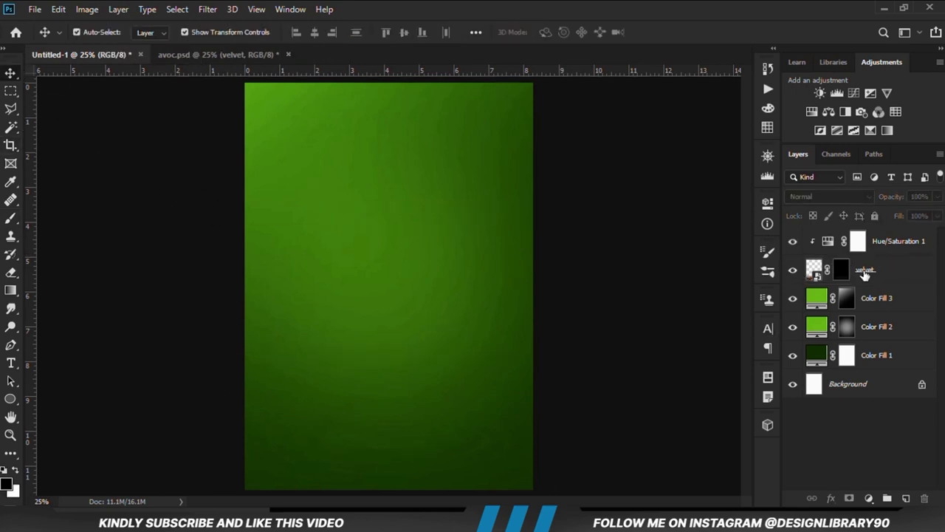
Toggle the velvet layer's visibility to compare the whole poster with and without the ripples.
{"action": "left_click", "coordinate": [879, 276]}
{"action": "left_click", "coordinate": [793, 269]}
{"action": "left_click", "coordinate": [793, 268]}
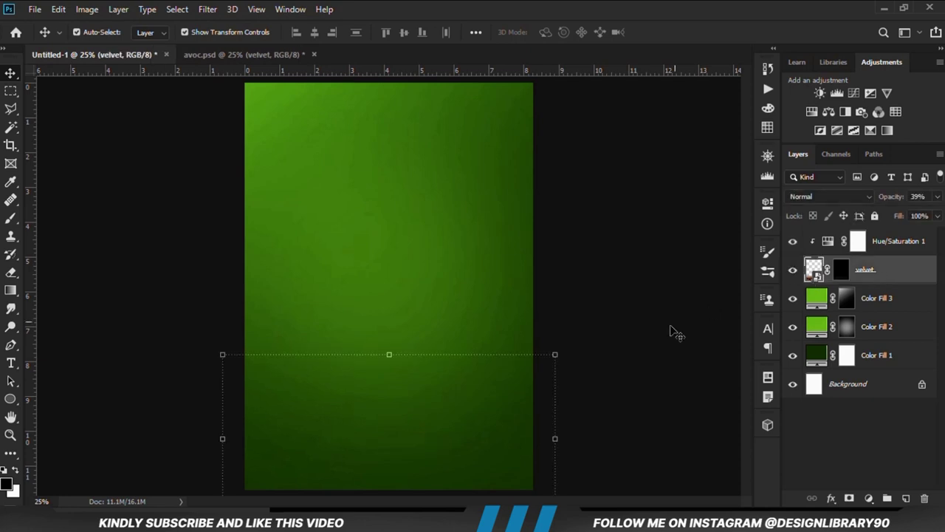
{"action": "left_click", "coordinate": [672, 326]}
{"action": "key", "text": "ctrl+0"}
{"action": "key", "text": "ctrl+minus"}
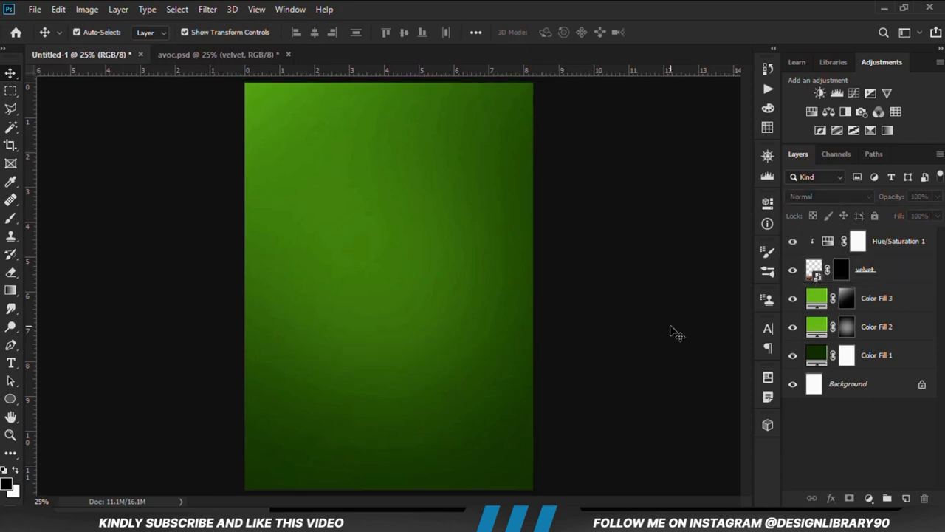
Switch to avoc.psd and hide its velvet layer so the hand cream tube is unobstructed.
{"action": "left_click", "coordinate": [883, 273]}
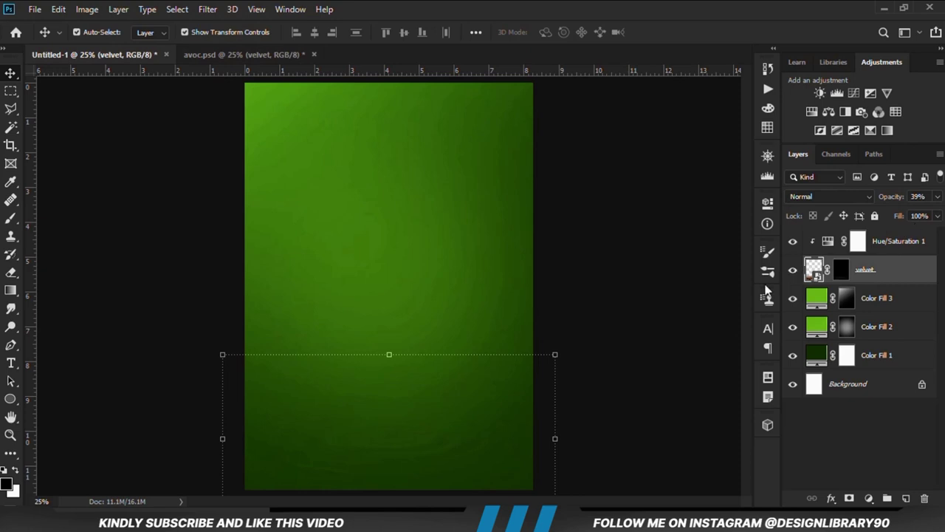
{"action": "left_click", "coordinate": [629, 322]}
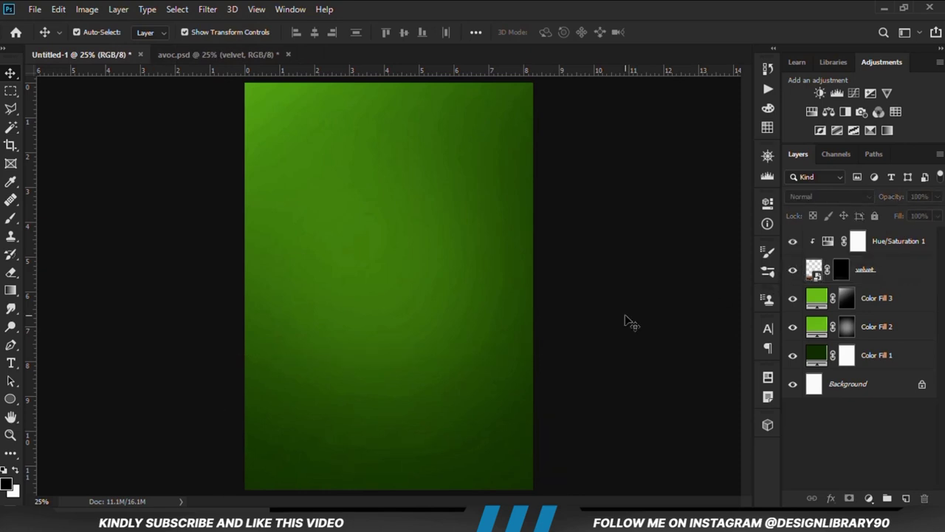
{"action": "left_click", "coordinate": [190, 57]}
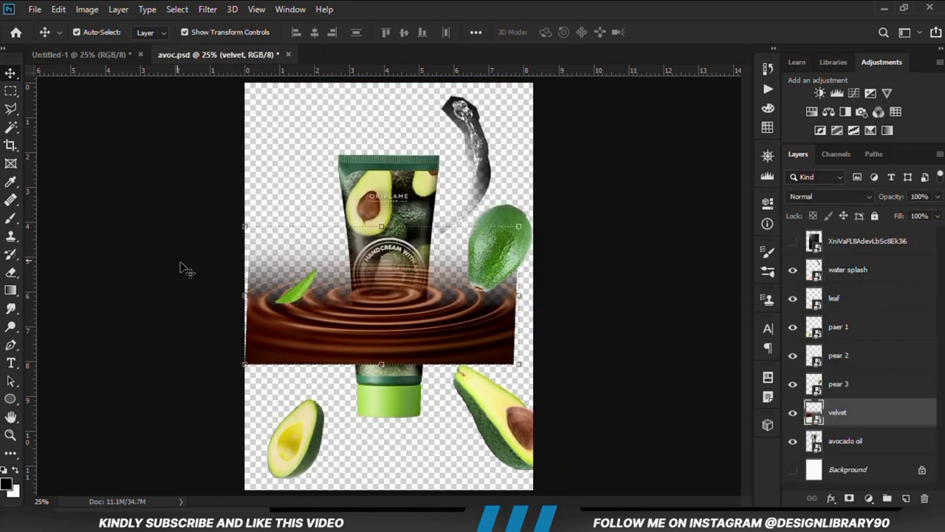
{"action": "left_click", "coordinate": [793, 412]}
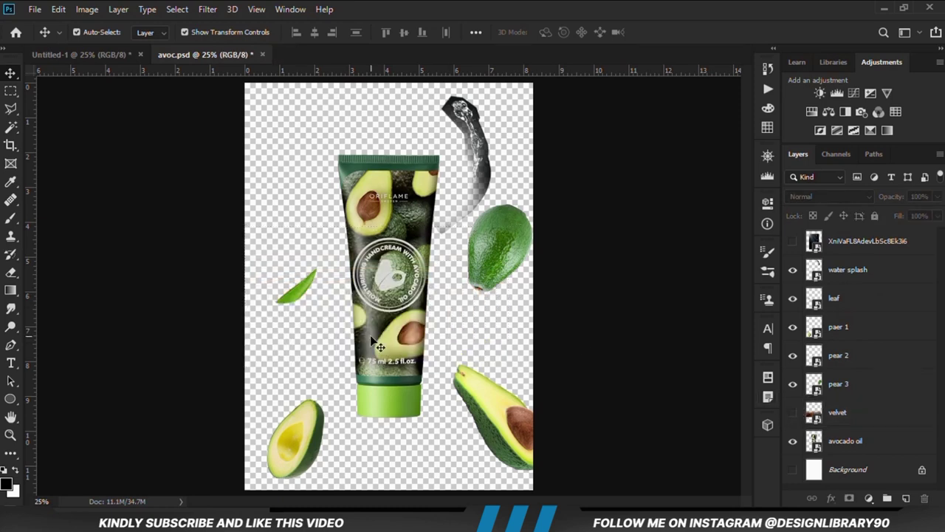
Copy the avocado oil tube layer from avoc.psd and paste it into the Untitled-1 poster.
{"action": "left_click", "coordinate": [844, 441]}
{"action": "left_click_drag", "start_coordinate": [376, 310], "coordinate": [376, 299]}
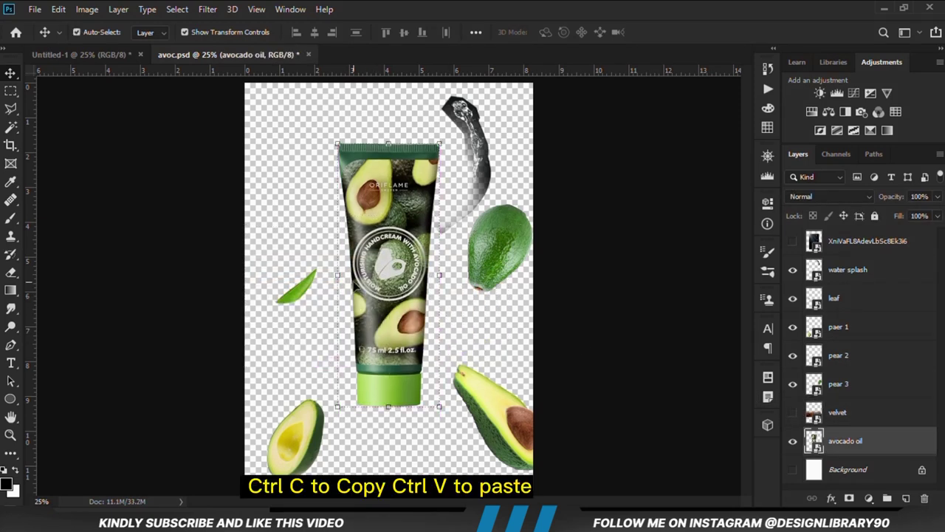
{"action": "left_click", "coordinate": [79, 55]}
{"action": "key", "text": "ctrl+v"}
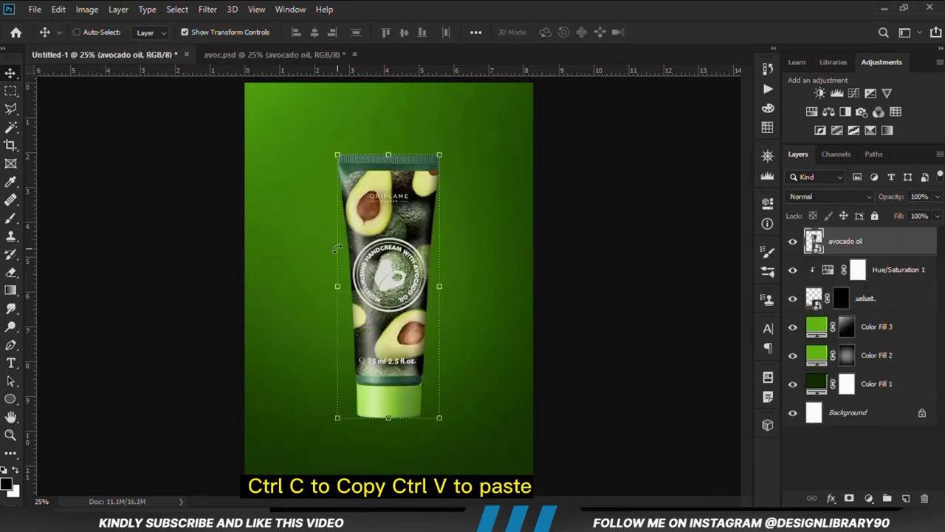
Centre the hand cream tube horizontally on the poster, with slightly more space below it than above.
{"action": "left_click_drag", "start_coordinate": [383, 255], "coordinate": [384, 262]}
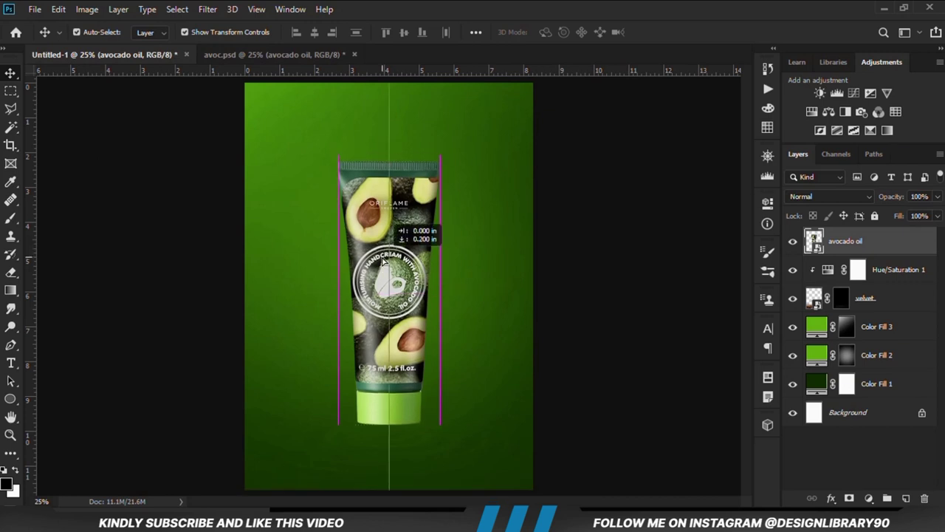
{"action": "left_click", "coordinate": [891, 300]}
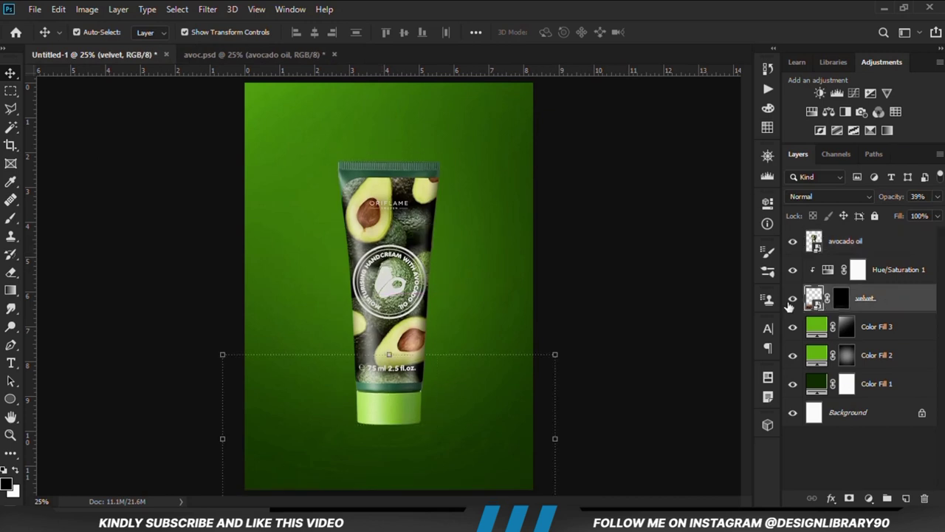
{"action": "left_click", "coordinate": [381, 252]}
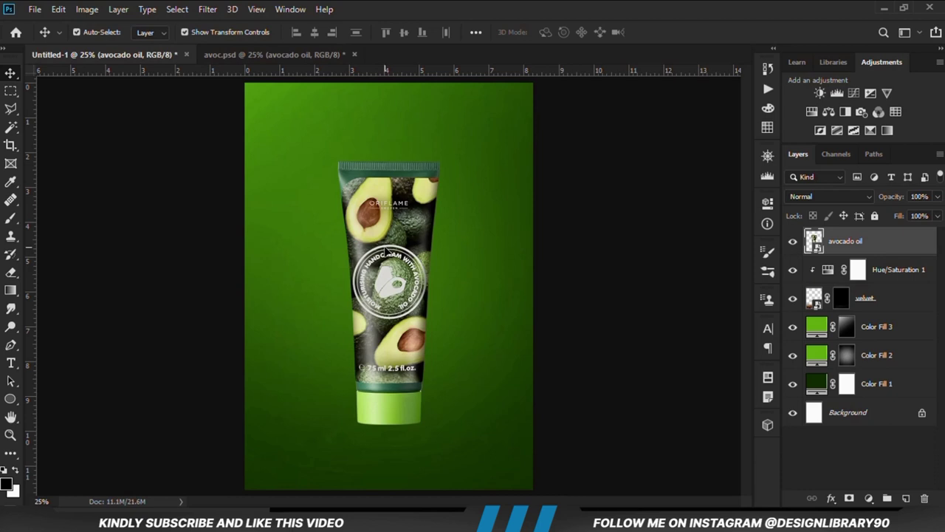
{"action": "left_click_drag", "start_coordinate": [386, 252], "coordinate": [386, 244]}
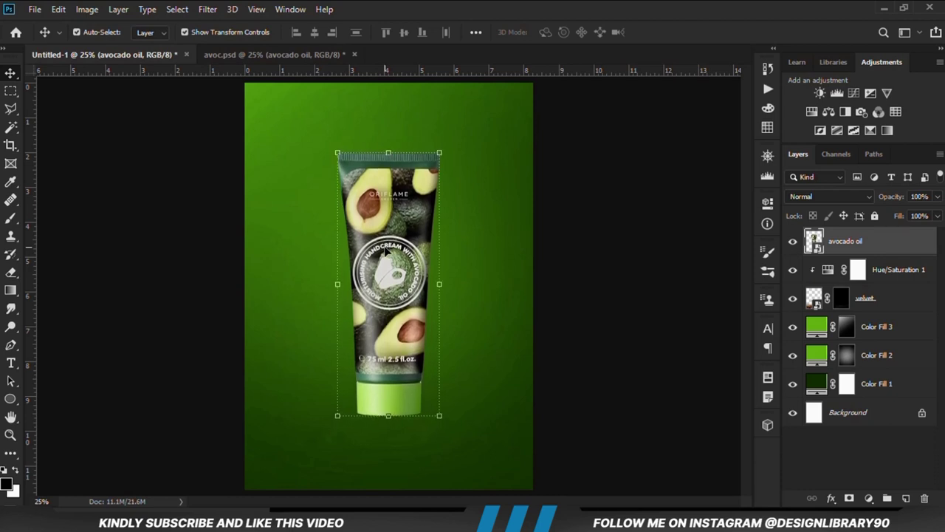
Bring the whole avocado (pear 3) from avoc.psd into the poster and place it over the tube's right edge at mid-height.
{"action": "left_click", "coordinate": [226, 54]}
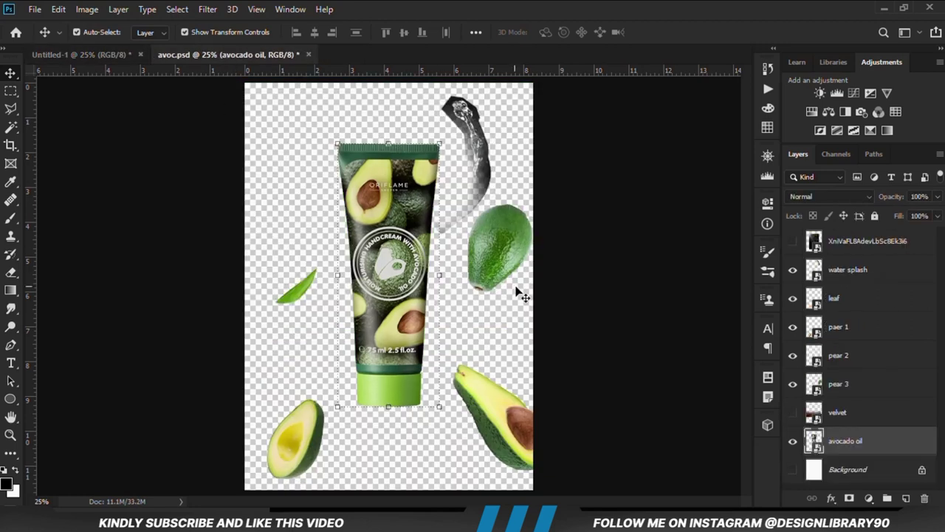
{"action": "left_click_drag", "start_coordinate": [497, 261], "coordinate": [488, 261]}
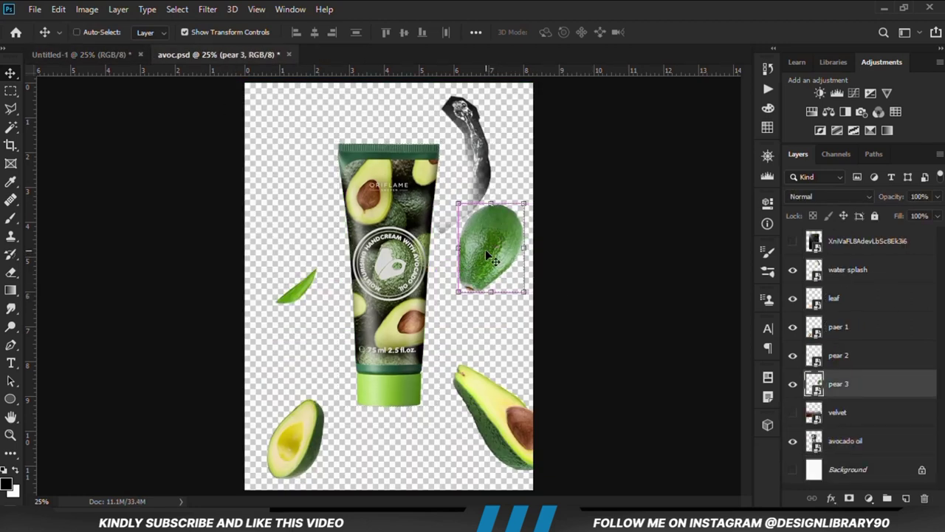
{"action": "left_click_drag", "start_coordinate": [60, 61], "coordinate": [436, 249]}
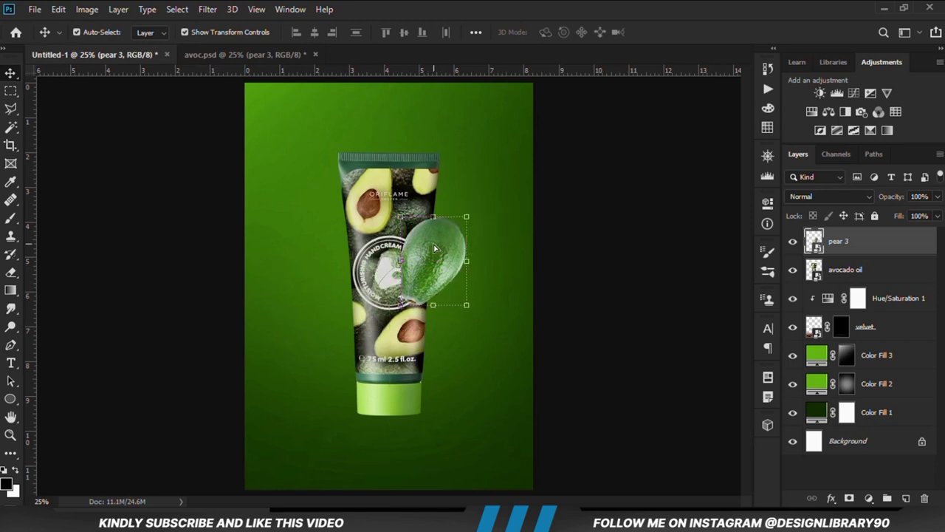
{"action": "left_click", "coordinate": [795, 243]}
{"action": "left_click", "coordinate": [796, 244]}
{"action": "left_click_drag", "start_coordinate": [407, 260], "coordinate": [441, 268]}
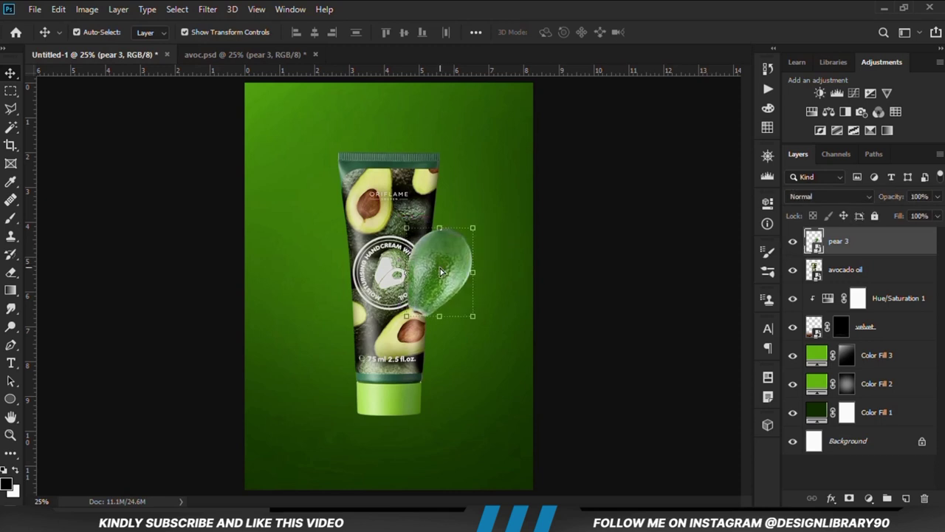
Duplicate the pear 3 layer, stack the copy beneath the avocado oil layer and rotate it behind the tube's left edge.
{"action": "key", "text": "ctrl+j"}
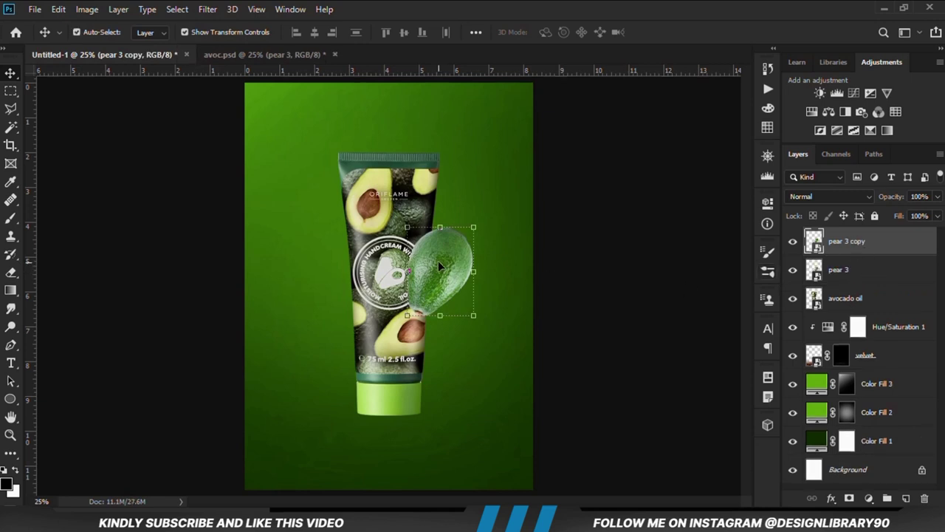
{"action": "left_click_drag", "start_coordinate": [439, 268], "coordinate": [362, 238]}
{"action": "left_click_drag", "start_coordinate": [833, 252], "coordinate": [835, 303]}
{"action": "left_click", "coordinate": [353, 208]}
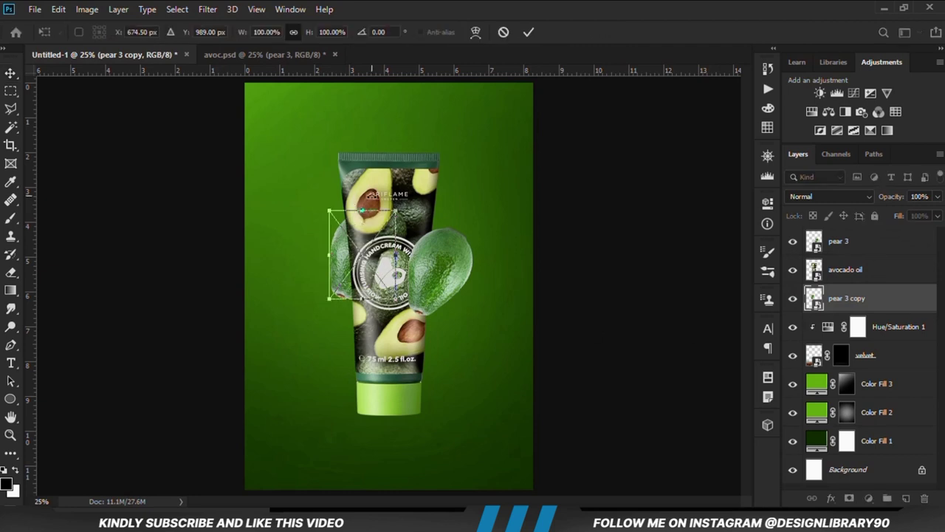
{"action": "left_click_drag", "start_coordinate": [368, 192], "coordinate": [377, 296]}
{"action": "left_click", "coordinate": [527, 34]}
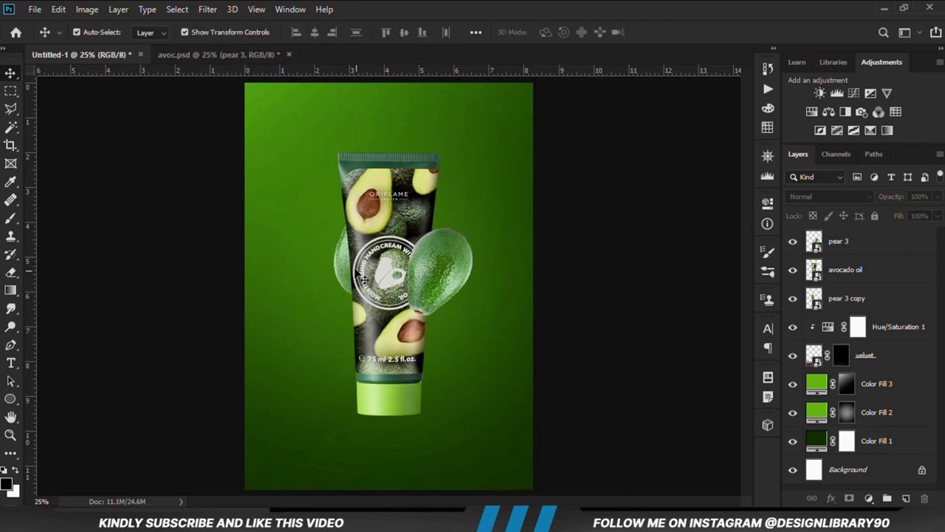
Move the whole avocado behind the tube slightly lower and rotate it to about 160.55°.
{"action": "left_click", "coordinate": [341, 264]}
{"action": "left_click", "coordinate": [231, 283]}
{"action": "left_click_drag", "start_coordinate": [349, 262], "coordinate": [349, 291]}
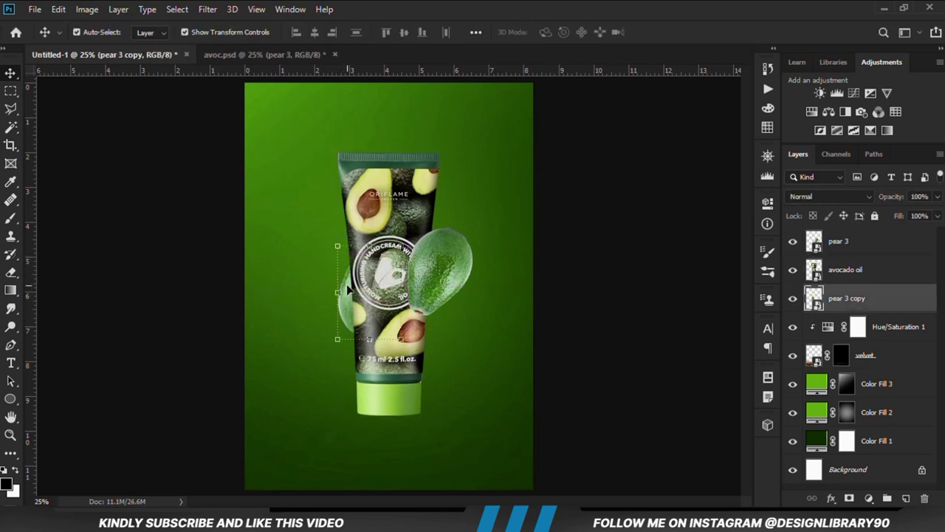
{"action": "left_click_drag", "start_coordinate": [375, 233], "coordinate": [391, 231]}
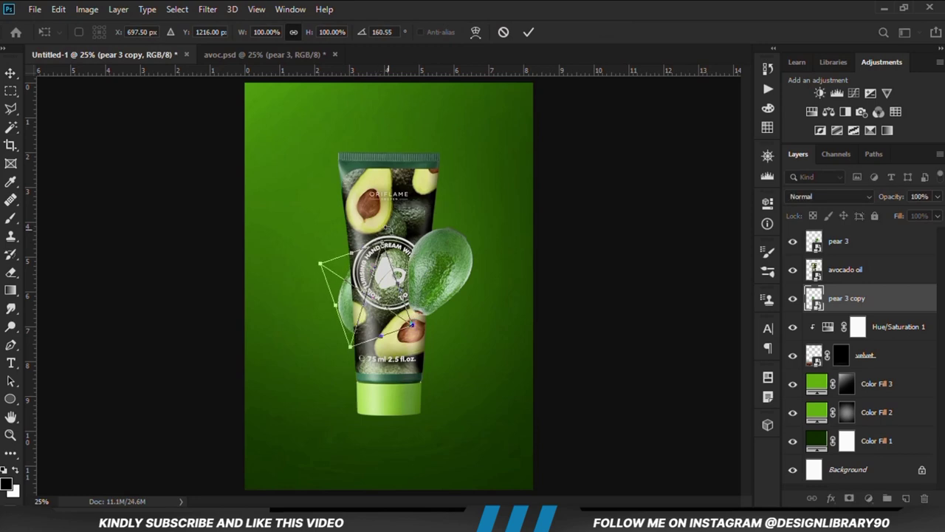
{"action": "key", "text": "Return"}
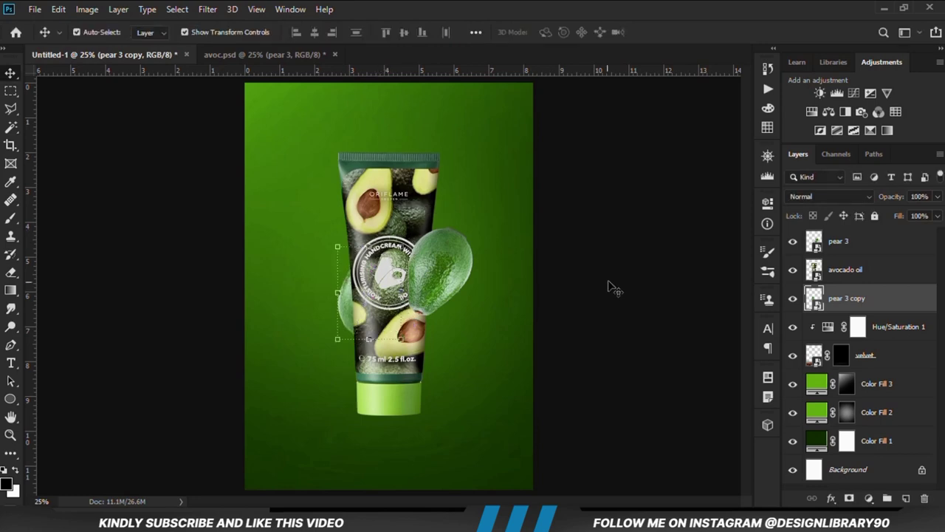
{"action": "left_click", "coordinate": [610, 288]}
Bring the halved avocado with the pit (pear 2) from avoc.psd into the poster, in front of the tube's lower left.
{"action": "left_click", "coordinate": [217, 55]}
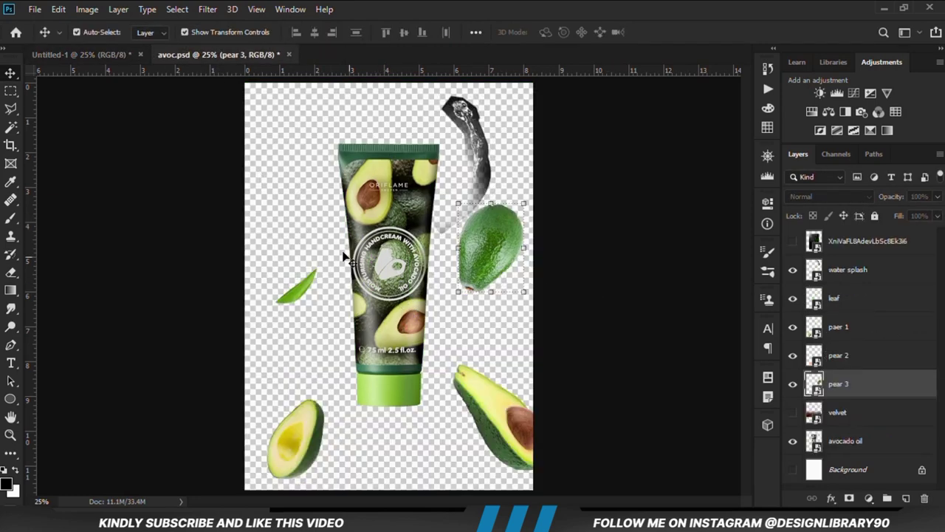
{"action": "left_click", "coordinate": [499, 415]}
{"action": "left_click_drag", "start_coordinate": [499, 415], "coordinate": [471, 397]}
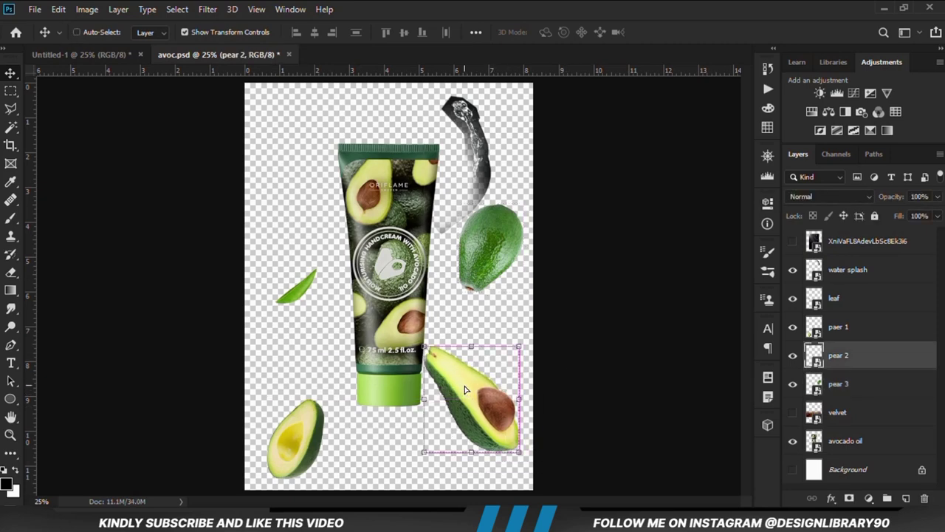
{"action": "left_click_drag", "start_coordinate": [109, 57], "coordinate": [373, 395]}
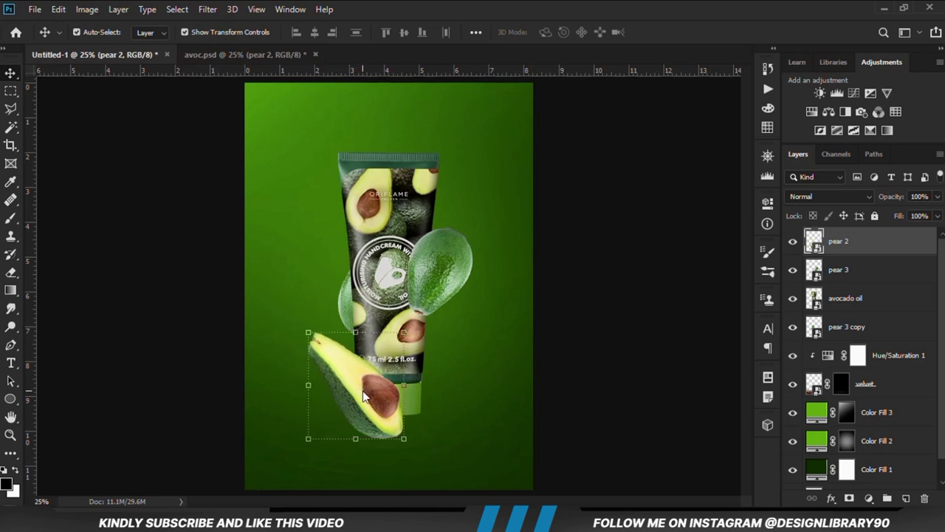
Bring the pitless avocado half (paer 1) from avoc.psd into the poster, beneath the pear 2 layer at the tube's lower right.
{"action": "left_click", "coordinate": [222, 54]}
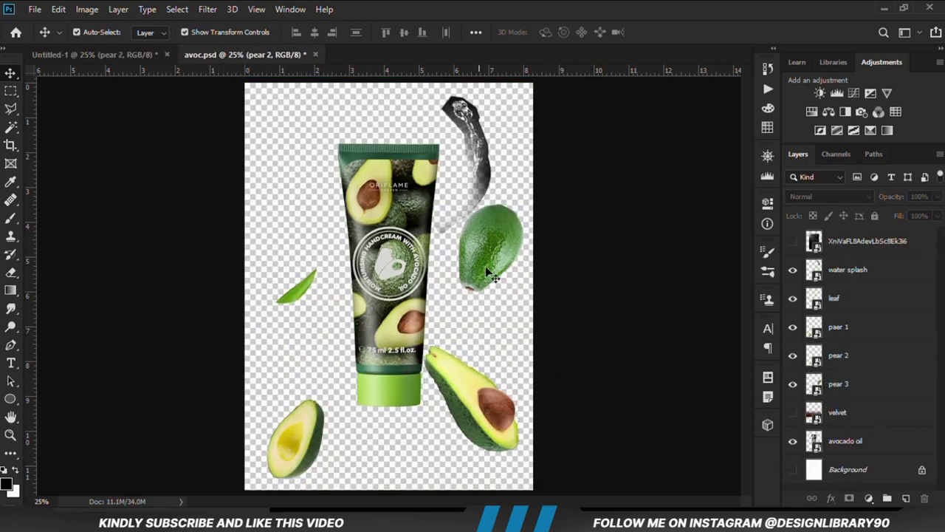
{"action": "left_click_drag", "start_coordinate": [295, 443], "coordinate": [293, 417]}
{"action": "left_click_drag", "start_coordinate": [294, 416], "coordinate": [413, 440]}
{"action": "left_click_drag", "start_coordinate": [862, 252], "coordinate": [864, 281]}
{"action": "left_click_drag", "start_coordinate": [419, 408], "coordinate": [420, 389]}
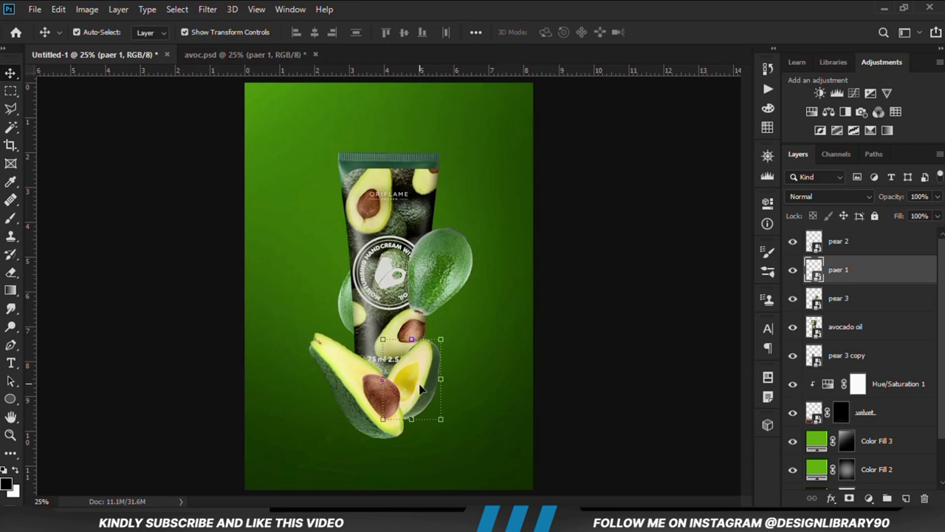
Nudge the paer 1 avocado half slightly downward so it tucks behind the pitted half.
{"action": "left_click_drag", "start_coordinate": [419, 389], "coordinate": [420, 388]}
{"action": "key", "text": "Down"}
{"action": "key", "text": "Down"}
{"action": "key", "text": "Down"}
{"action": "key", "text": "Down"}
{"action": "key", "text": "Down"}
{"action": "key", "text": "Down"}
{"action": "key", "text": "Down"}
{"action": "key", "text": "Down"}
{"action": "key", "text": "Down"}
{"action": "key", "text": "Down"}
{"action": "key", "text": "Down"}
{"action": "key", "text": "Down"}
{"action": "key", "text": "Down"}
{"action": "key", "text": "Down"}
{"action": "key", "text": "Down"}
{"action": "key", "text": "Down"}
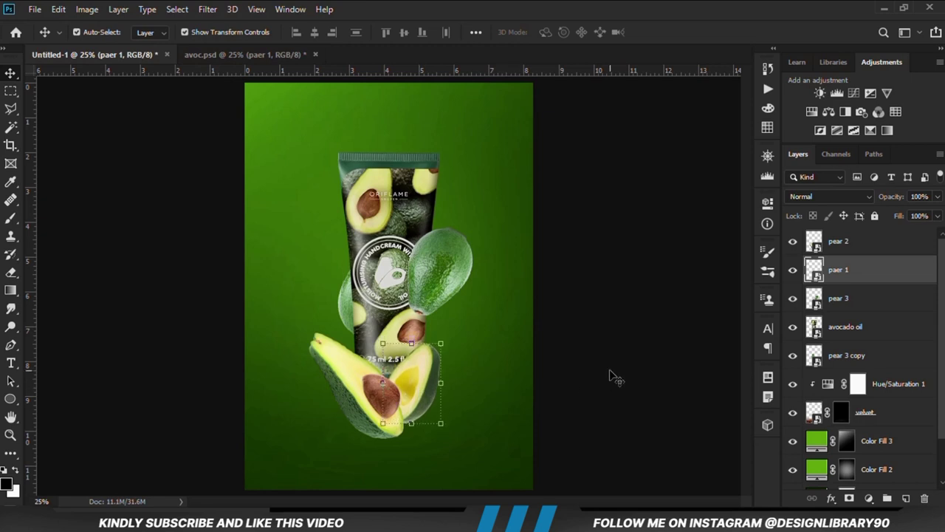
{"action": "left_click", "coordinate": [612, 375]}
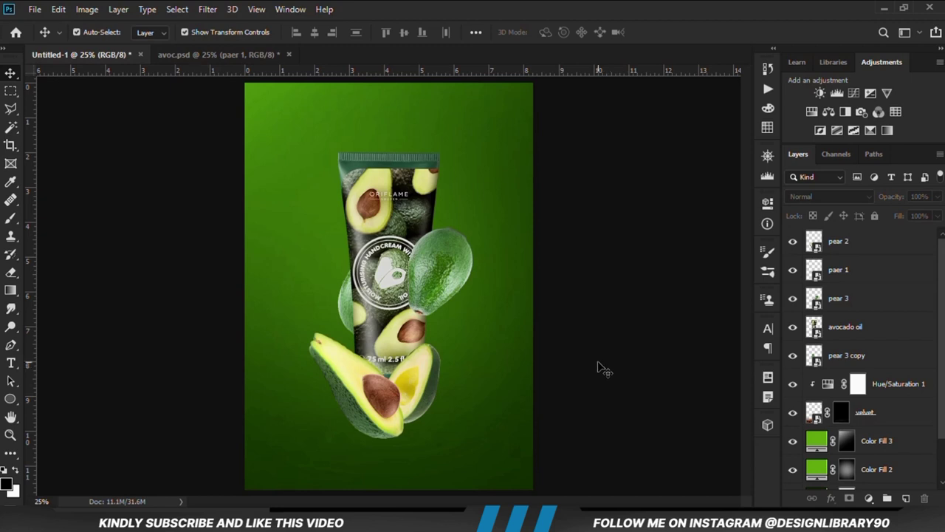
Duplicate the paer 1 layer and place the copy over the tube's top edge, rotated clockwise.
{"action": "left_click", "coordinate": [426, 369]}
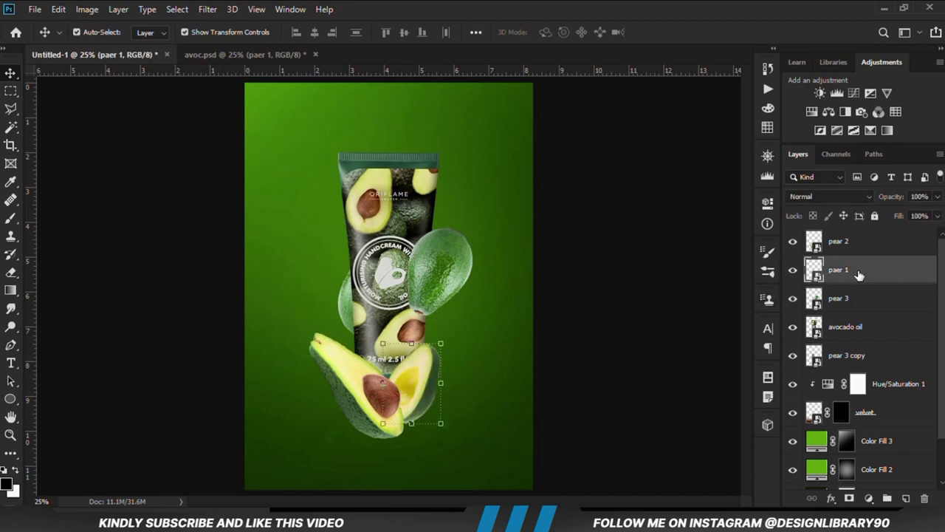
{"action": "key", "text": "ctrl+j"}
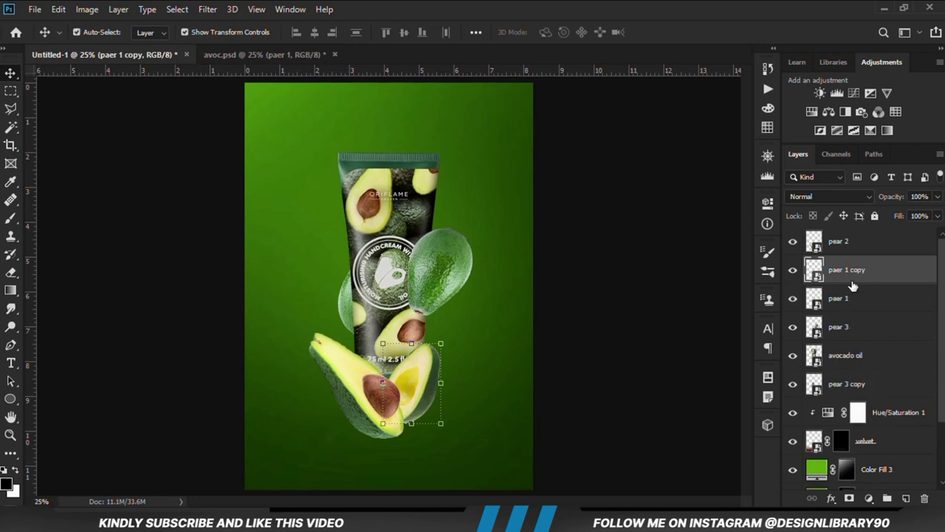
{"action": "left_click_drag", "start_coordinate": [432, 369], "coordinate": [393, 143]}
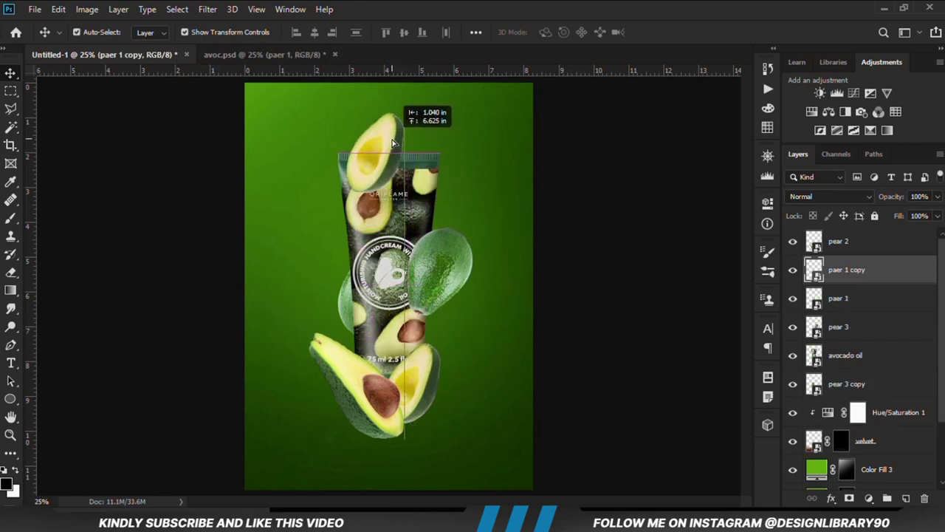
{"action": "left_click_drag", "start_coordinate": [431, 102], "coordinate": [444, 125]}
{"action": "left_click_drag", "start_coordinate": [377, 140], "coordinate": [392, 141]}
{"action": "key", "text": "Return"}
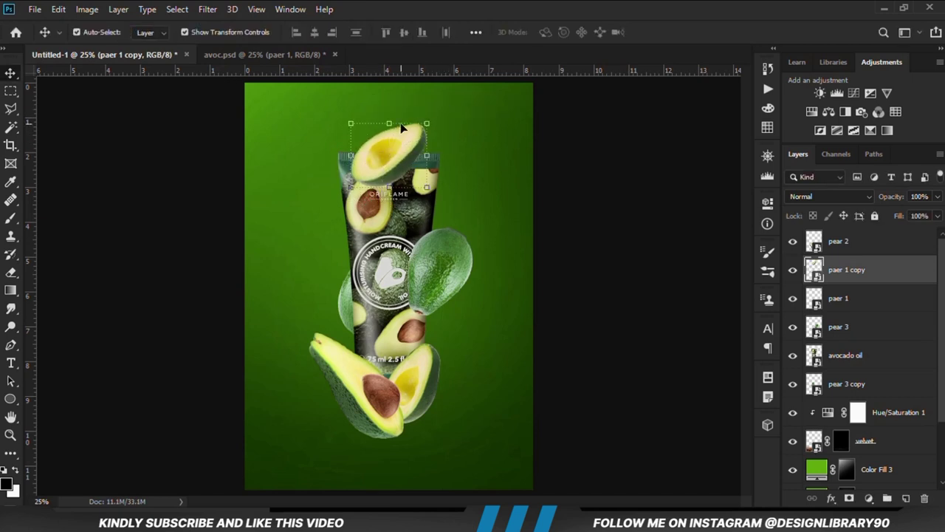
Fine-tune the rotation of the avocado half at the tube's top to about -50.45° and view the whole poster.
{"action": "key", "text": "ctrl+t"}
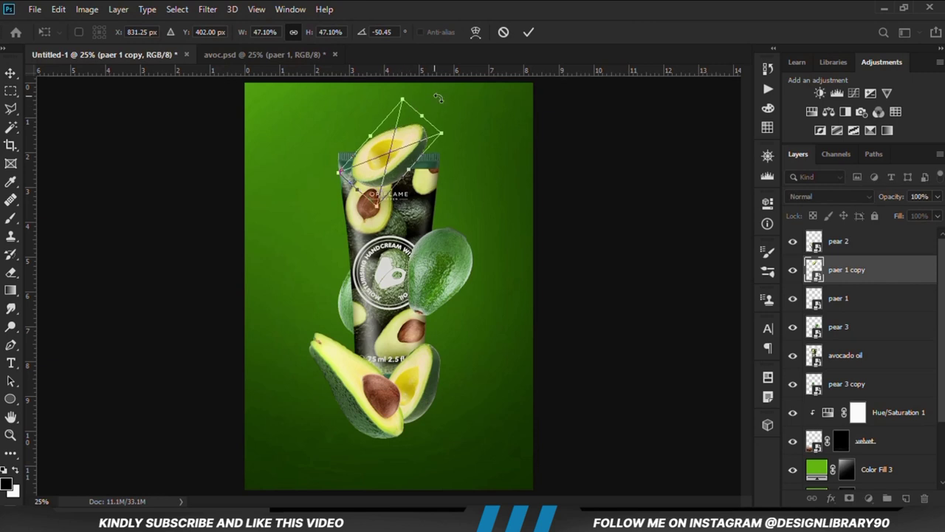
{"action": "key", "text": "Return"}
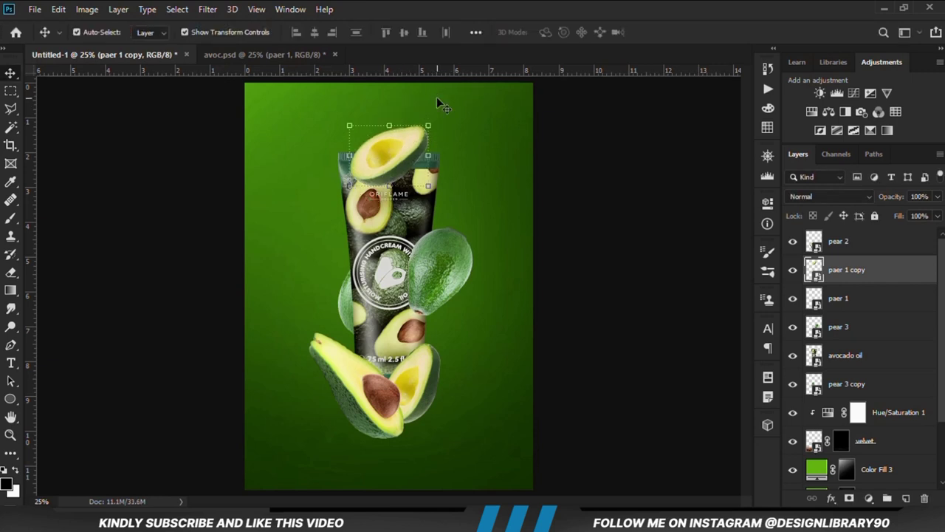
{"action": "left_click", "coordinate": [575, 204]}
{"action": "key", "text": "ctrl+0"}
{"action": "scroll", "coordinate": [575, 209], "scroll_direction": "down", "scroll_amount": 1}
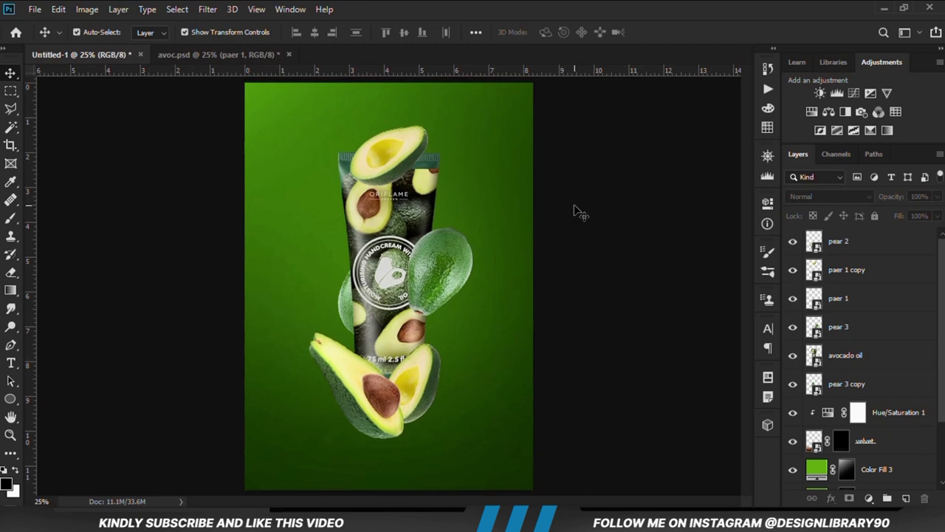
Group the layers from pear 2 down to pear 3 copy and toggle the group's visibility to check its contents.
{"action": "left_click", "coordinate": [862, 250]}
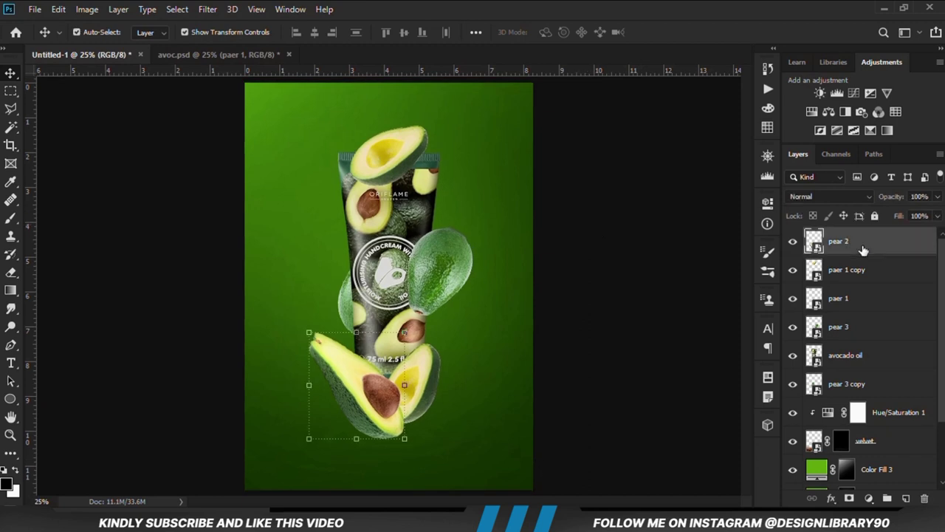
{"action": "left_click", "coordinate": [872, 388], "text": "shift"}
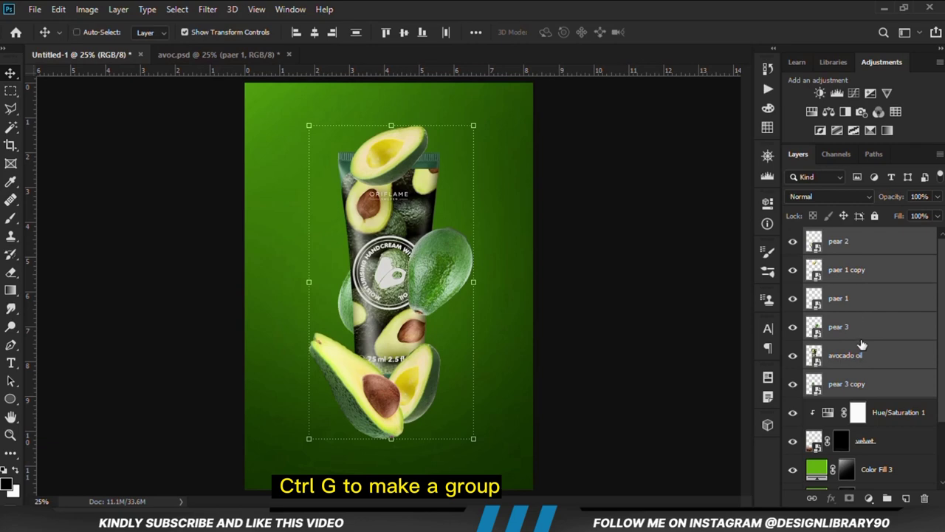
{"action": "key", "text": "ctrl+g"}
{"action": "key", "text": "ctrl+comma"}
{"action": "key", "text": "ctrl+comma"}
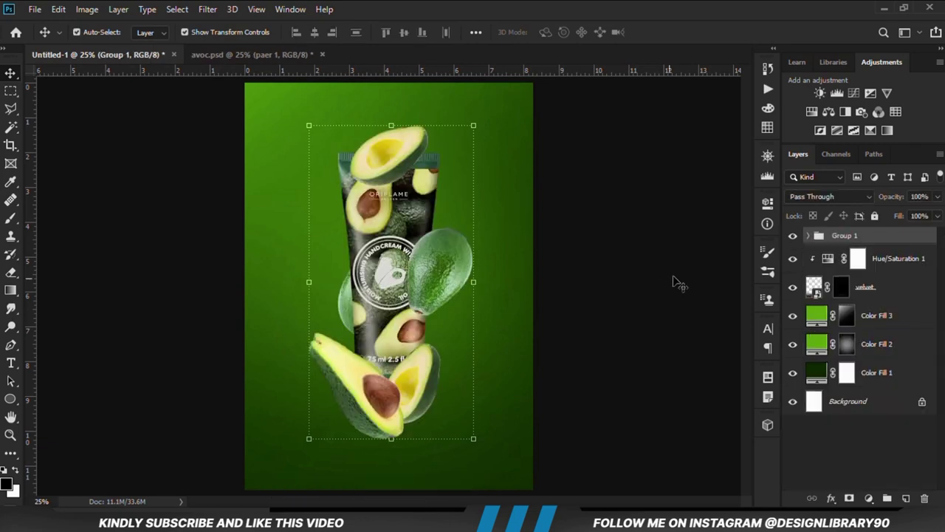
{"action": "left_click", "coordinate": [678, 283]}
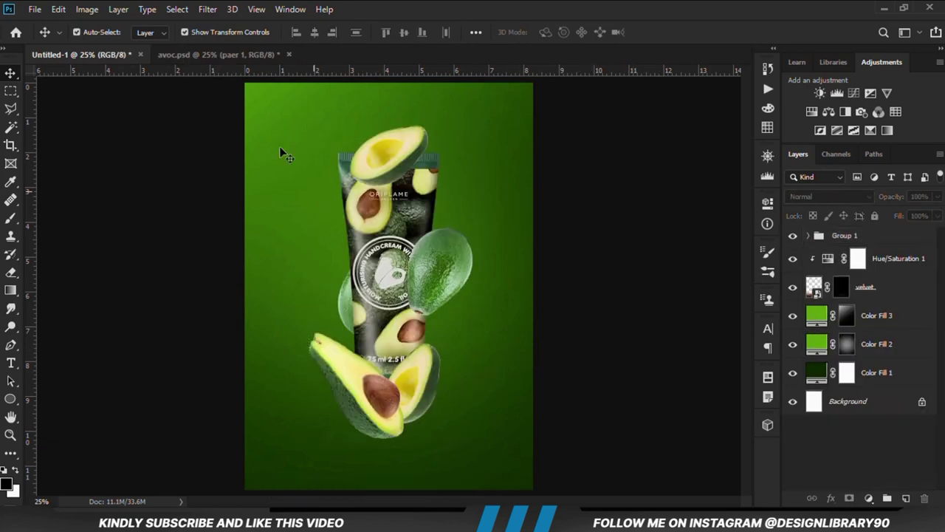
Bring the leaf from avoc.psd into the poster, placing it to the lower right of the avocado halves.
{"action": "left_click", "coordinate": [222, 54]}
{"action": "left_click", "coordinate": [303, 295]}
{"action": "left_click_drag", "start_coordinate": [310, 299], "coordinate": [313, 287]}
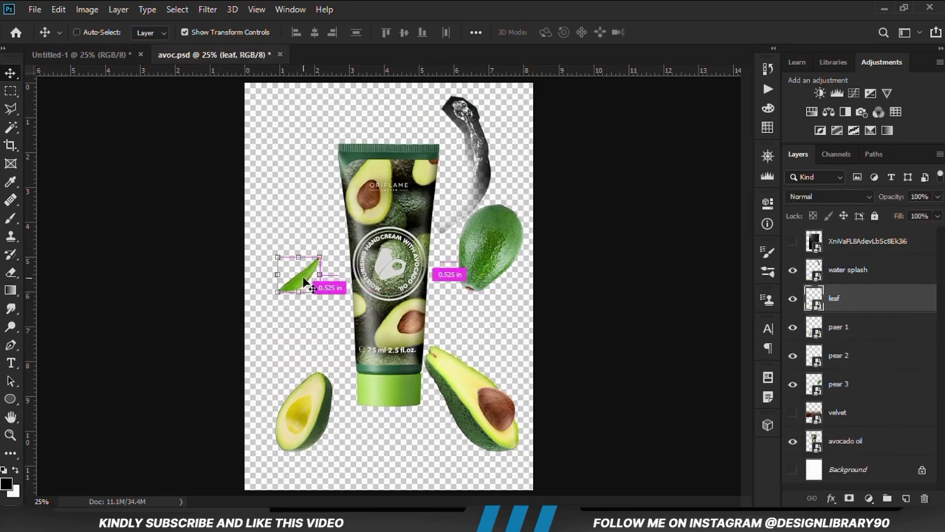
{"action": "left_click", "coordinate": [67, 58]}
{"action": "left_click_drag", "start_coordinate": [362, 225], "coordinate": [487, 419]}
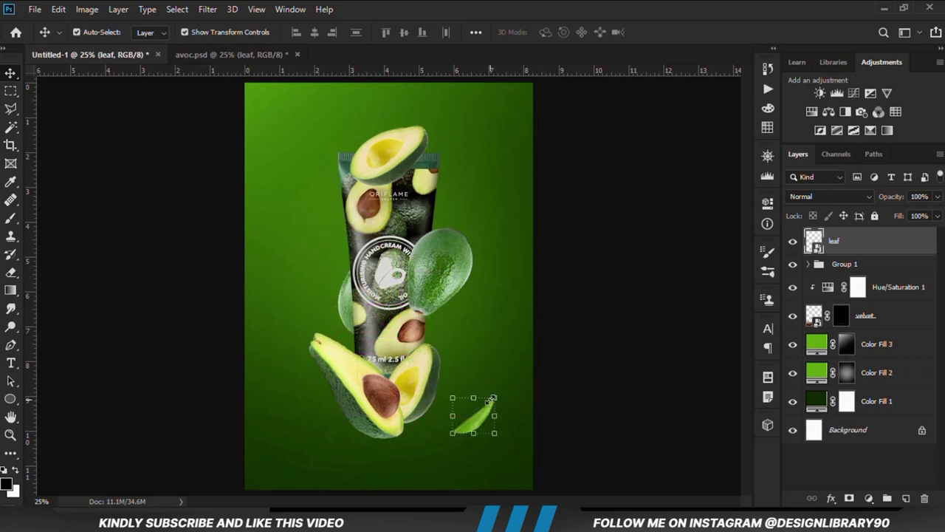
Duplicate the leaf layer and place the copy to the right of the tube's top edge.
{"action": "right_click", "coordinate": [874, 244]}
{"action": "left_click", "coordinate": [731, 144]}
{"action": "key", "text": "ctrl+t"}
{"action": "left_click_drag", "start_coordinate": [494, 398], "coordinate": [473, 141]}
{"action": "key", "text": "Return"}
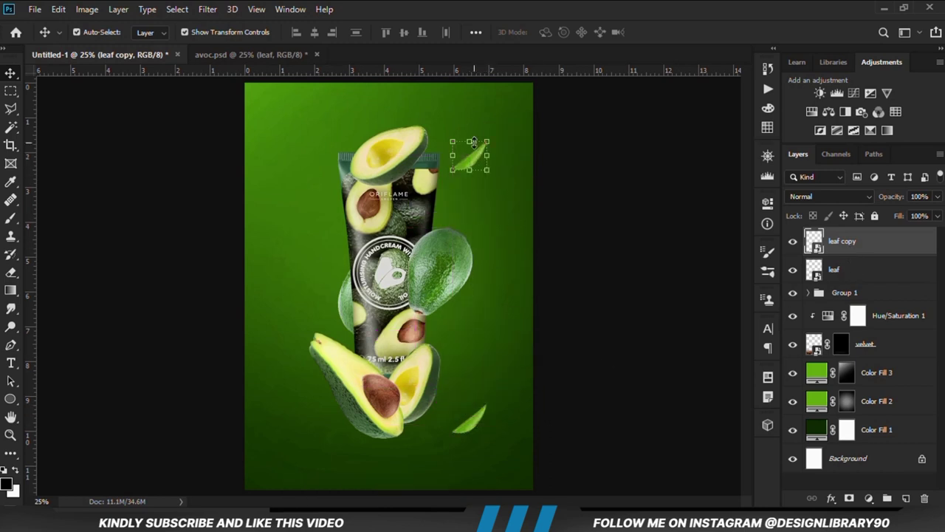
Rotate the upper-right leaf copy 90° clockwise, then adjust its angle and scale it down.
{"action": "key", "text": "ctrl+t"}
{"action": "right_click", "coordinate": [473, 156]}
{"action": "left_click", "coordinate": [521, 290]}
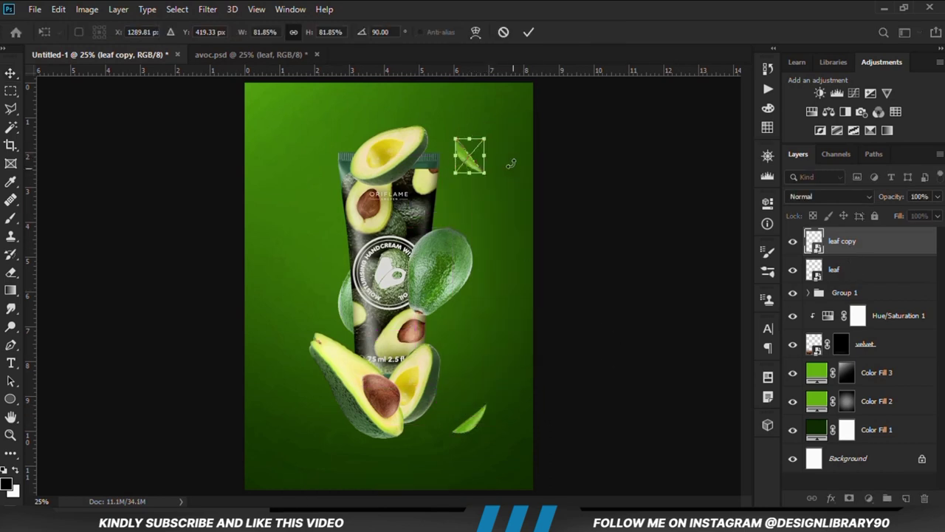
{"action": "left_click_drag", "start_coordinate": [488, 174], "coordinate": [436, 183]}
{"action": "key", "text": "Return"}
{"action": "left_click", "coordinate": [595, 236]}
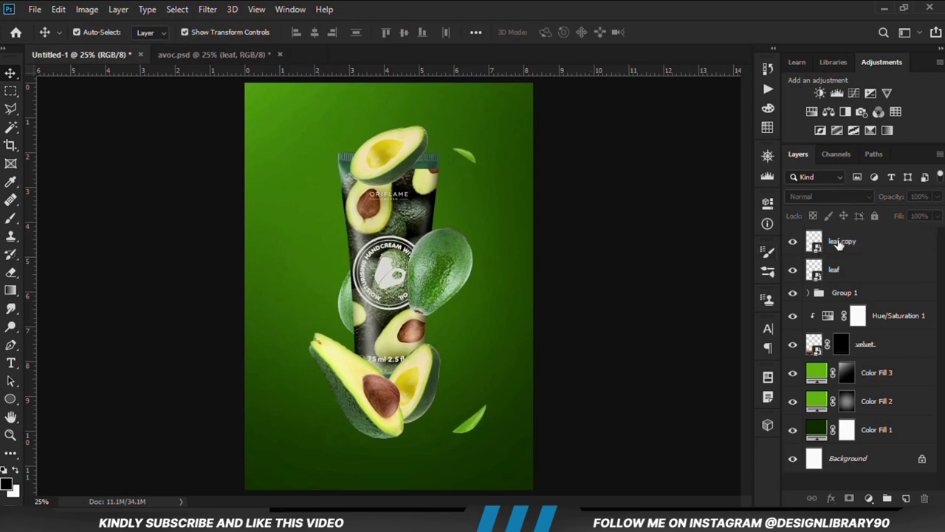
Duplicate the lower-right leaf and place the copy, rotated, left of the tube above the pitted avocado half.
{"action": "left_click", "coordinate": [474, 428]}
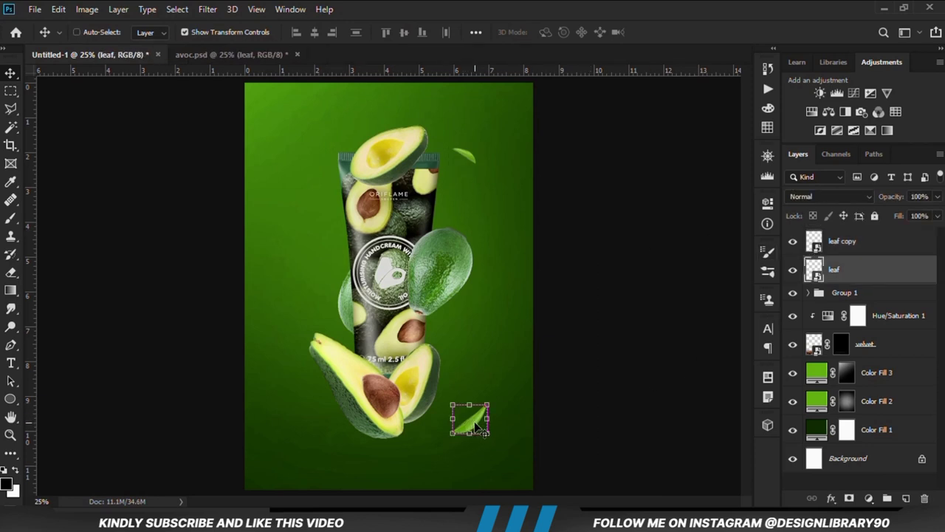
{"action": "key", "text": "ctrl+j"}
{"action": "left_click_drag", "start_coordinate": [474, 421], "coordinate": [315, 308]}
{"action": "key", "text": "Return"}
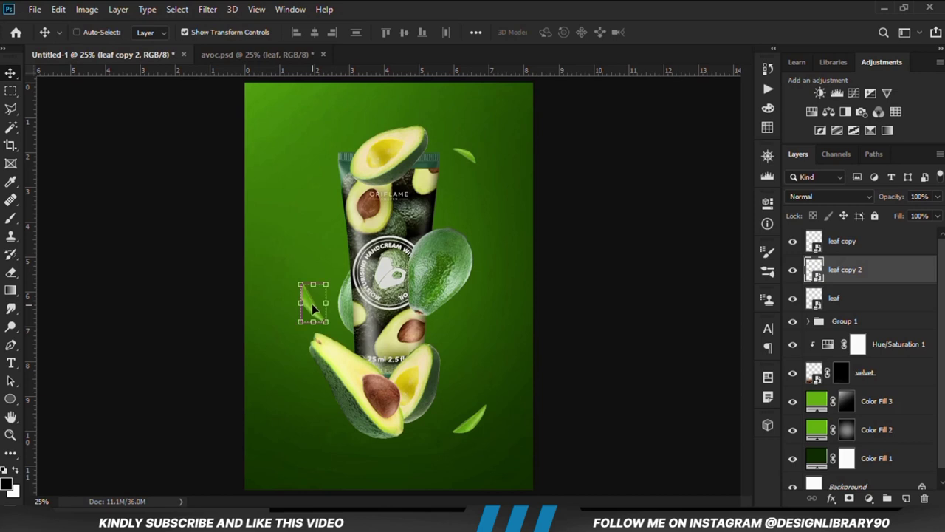
Duplicate the left leaf and place the new copy, rotated, beside the tube's upper left.
{"action": "key", "text": "ctrl+j"}
{"action": "left_click_drag", "start_coordinate": [315, 313], "coordinate": [330, 202]}
{"action": "left_click", "coordinate": [322, 201]}
{"action": "key", "text": "Return"}
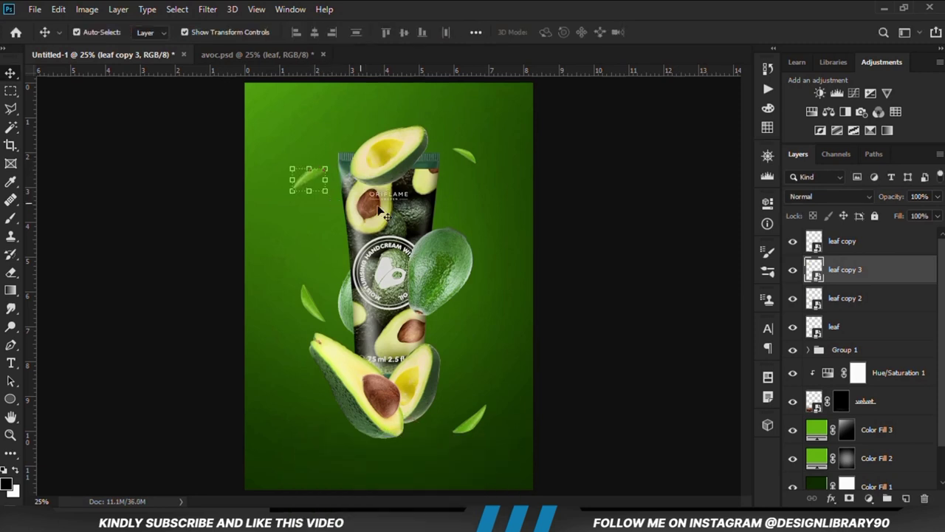
{"action": "left_click", "coordinate": [570, 233]}
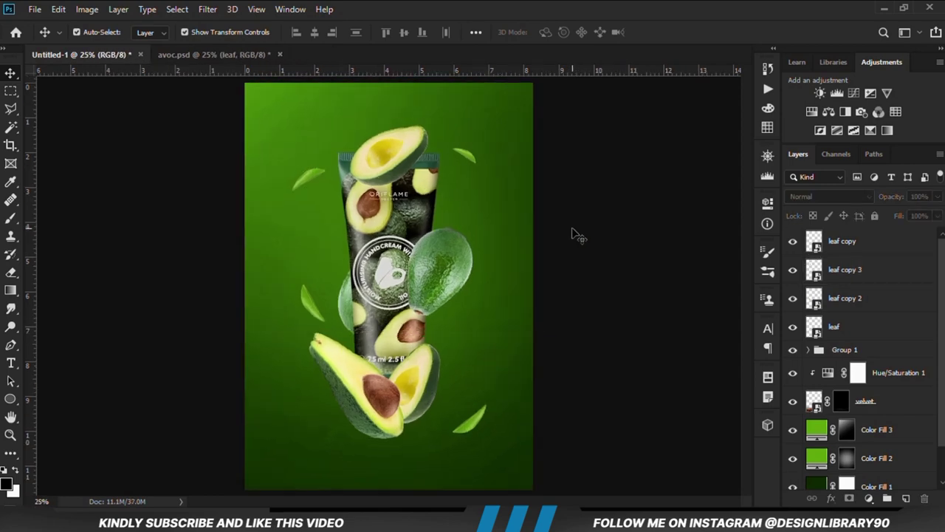
Bring the water splash from avoc.psd into the poster at the tube's upper right, with its layer beneath Group 1.
{"action": "left_click", "coordinate": [194, 55]}
{"action": "left_click", "coordinate": [612, 320]}
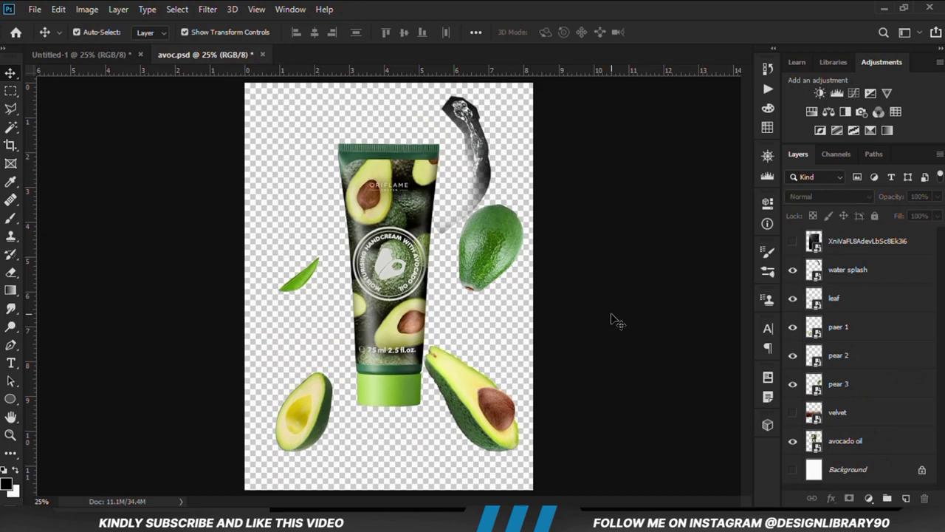
{"action": "left_click_drag", "start_coordinate": [474, 136], "coordinate": [464, 157]}
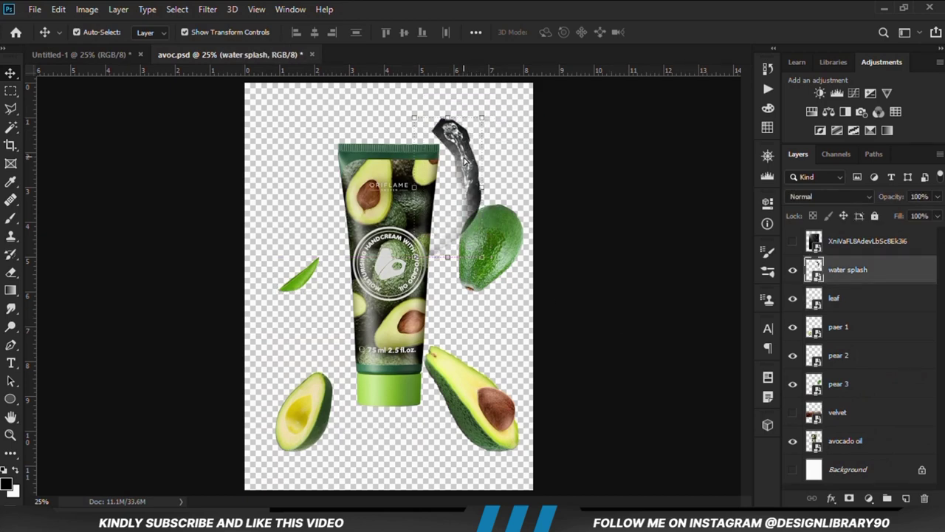
{"action": "left_click", "coordinate": [110, 56]}
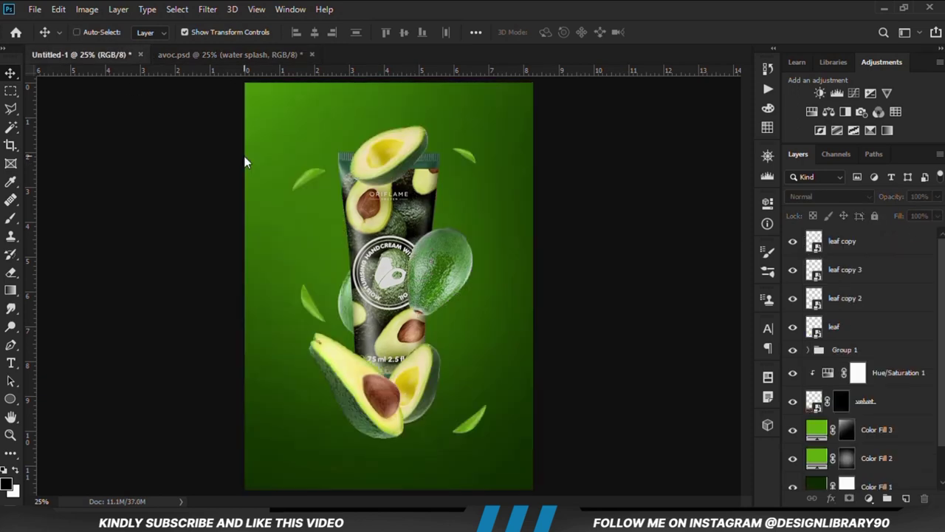
{"action": "left_click_drag", "start_coordinate": [246, 163], "coordinate": [246, 162]}
{"action": "left_click_drag", "start_coordinate": [396, 240], "coordinate": [439, 161]}
{"action": "left_click_drag", "start_coordinate": [869, 245], "coordinate": [831, 385]}
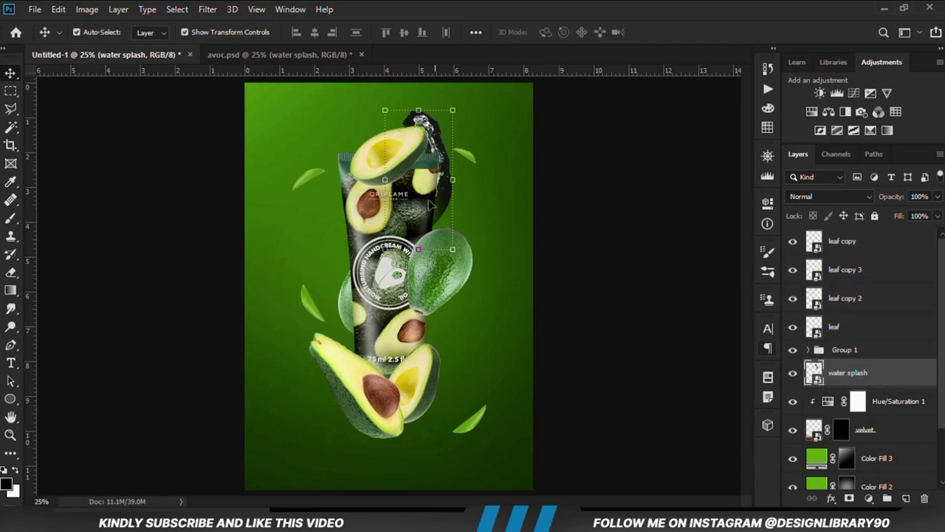
{"action": "left_click_drag", "start_coordinate": [438, 140], "coordinate": [437, 141]}
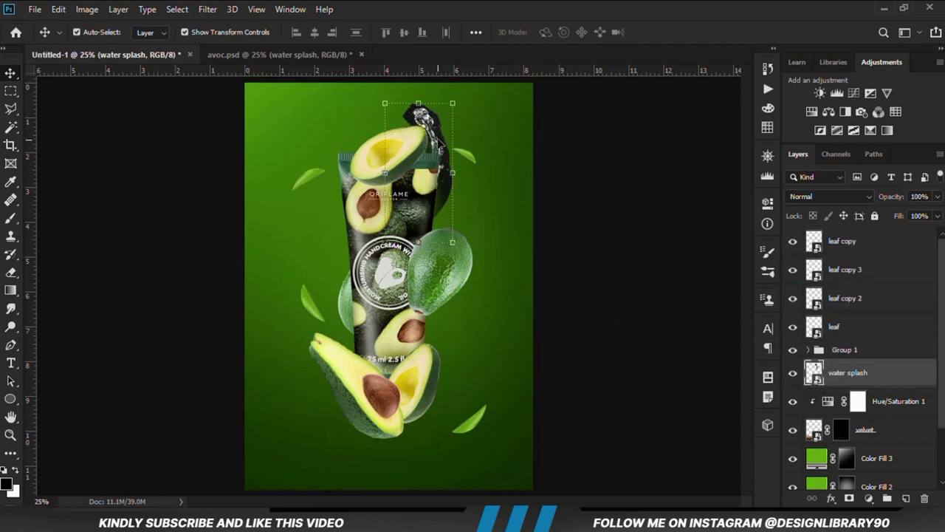
Move the water splash layer into Group 1, between the pear 2 and paer 1 copy layers.
{"action": "left_click", "coordinate": [807, 352]}
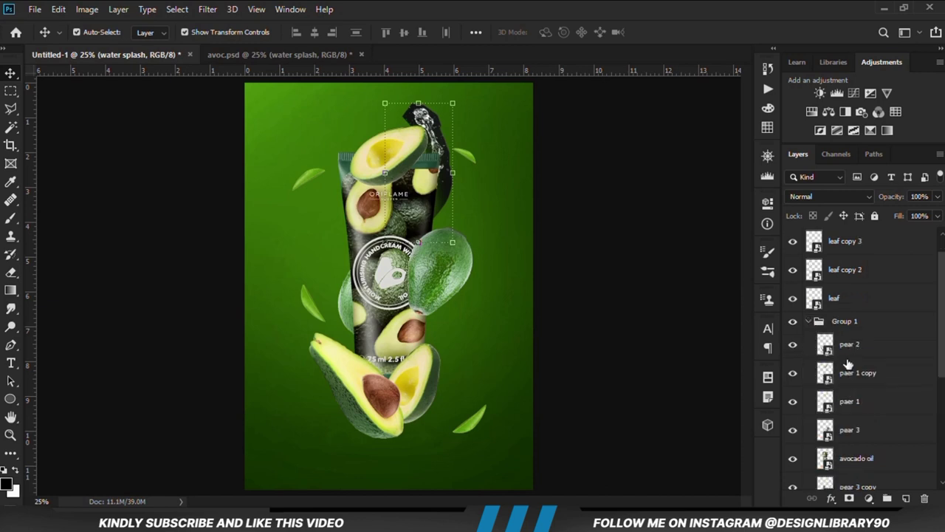
{"action": "scroll", "coordinate": [846, 364], "scroll_direction": "down", "scroll_amount": 3}
{"action": "scroll", "coordinate": [840, 381], "scroll_direction": "up", "scroll_amount": 1}
{"action": "mouse_move", "coordinate": [841, 402]}
{"action": "left_mouse_down"}
{"action": "mouse_move", "coordinate": [845, 300]}
{"action": "mouse_move", "coordinate": [843, 387]}
{"action": "left_mouse_up"}
{"action": "scroll", "coordinate": [824, 270], "scroll_direction": "up", "scroll_amount": 2}
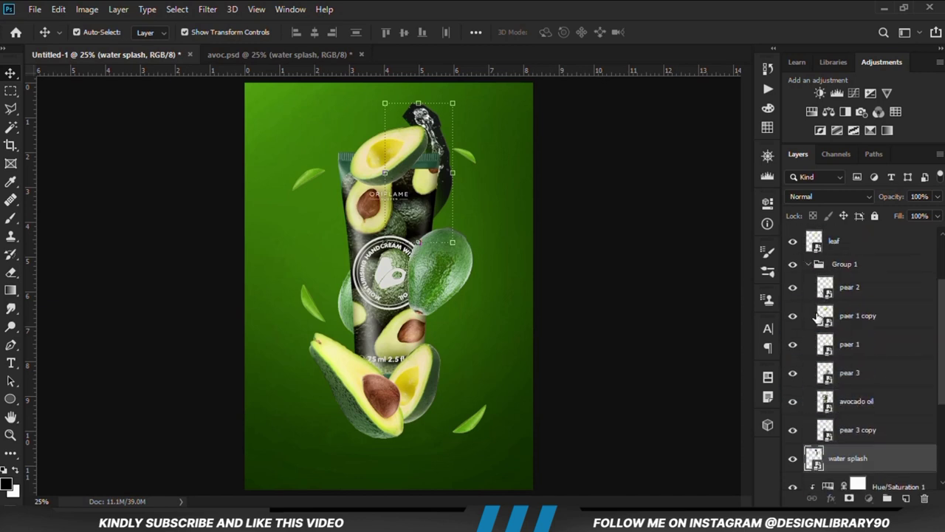
{"action": "left_click", "coordinate": [793, 316]}
{"action": "left_click", "coordinate": [793, 289]}
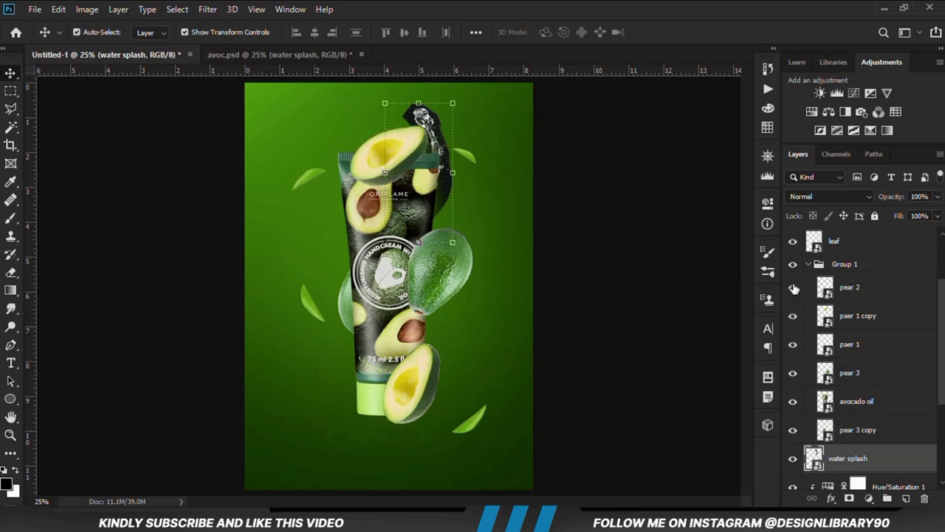
{"action": "left_click", "coordinate": [794, 288]}
{"action": "left_click", "coordinate": [794, 317]}
{"action": "left_click_drag", "start_coordinate": [848, 458], "coordinate": [847, 308]}
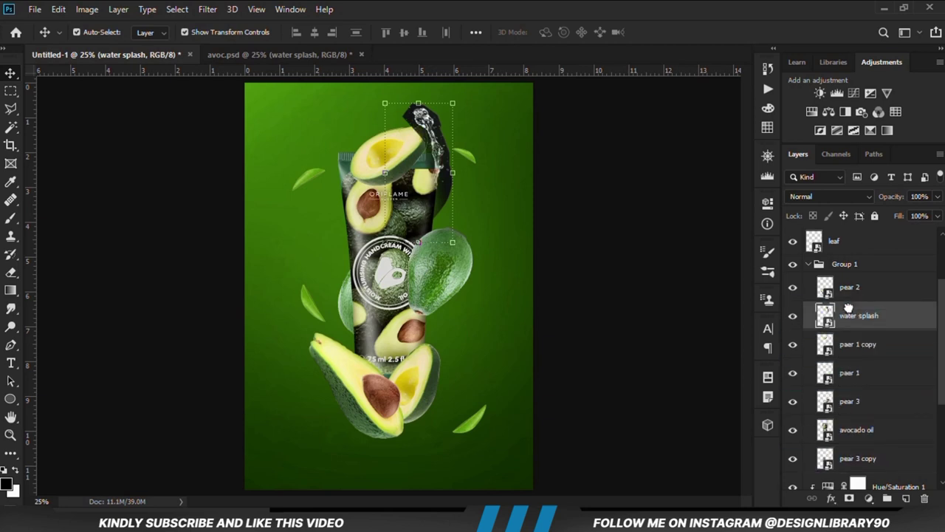
Check the water splash by toggling its visibility and nudge it slightly down and to the right.
{"action": "left_click", "coordinate": [795, 318]}
{"action": "left_click", "coordinate": [796, 319]}
{"action": "left_click_drag", "start_coordinate": [441, 146], "coordinate": [444, 152]}
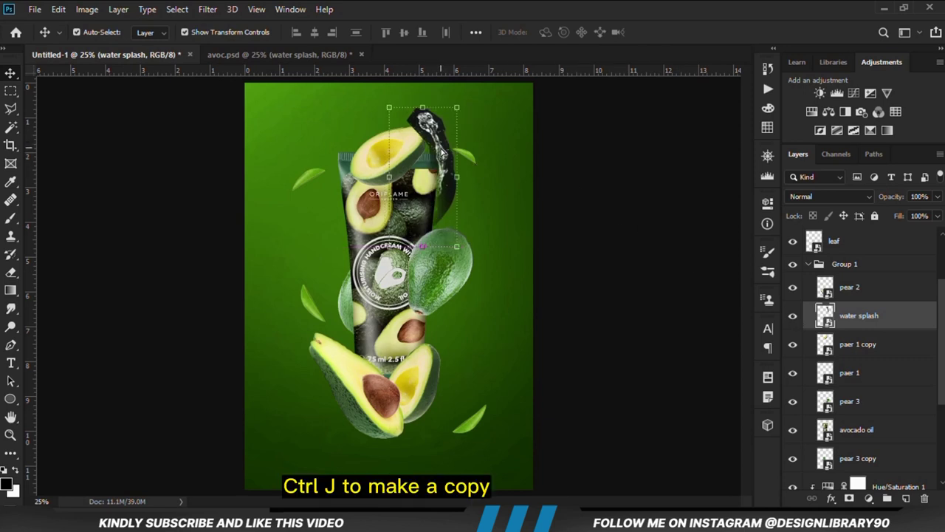
Duplicate the water splash to the tube's lower right and order the copy directly beneath the paer 1 layer.
{"action": "key", "text": "ctrl+j"}
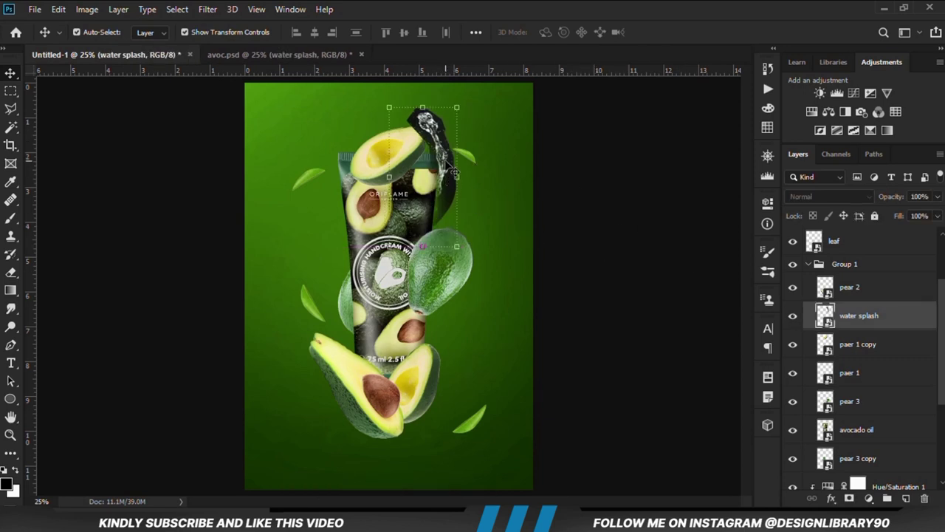
{"action": "left_click_drag", "start_coordinate": [443, 153], "coordinate": [448, 336]}
{"action": "left_click", "coordinate": [792, 373]}
{"action": "left_click", "coordinate": [872, 412]}
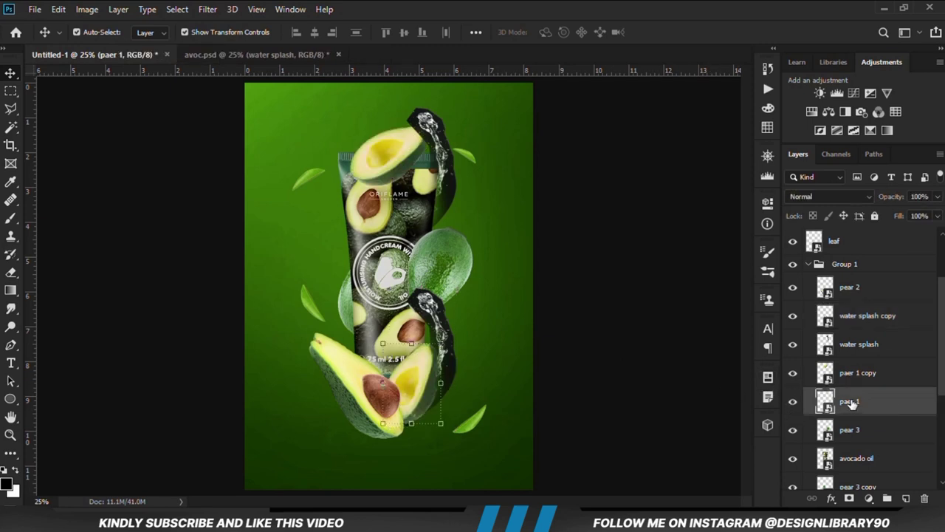
{"action": "left_click", "coordinate": [792, 401]}
{"action": "left_click", "coordinate": [792, 401]}
{"action": "left_click", "coordinate": [793, 373]}
{"action": "left_click", "coordinate": [792, 373]}
{"action": "left_click", "coordinate": [466, 332]}
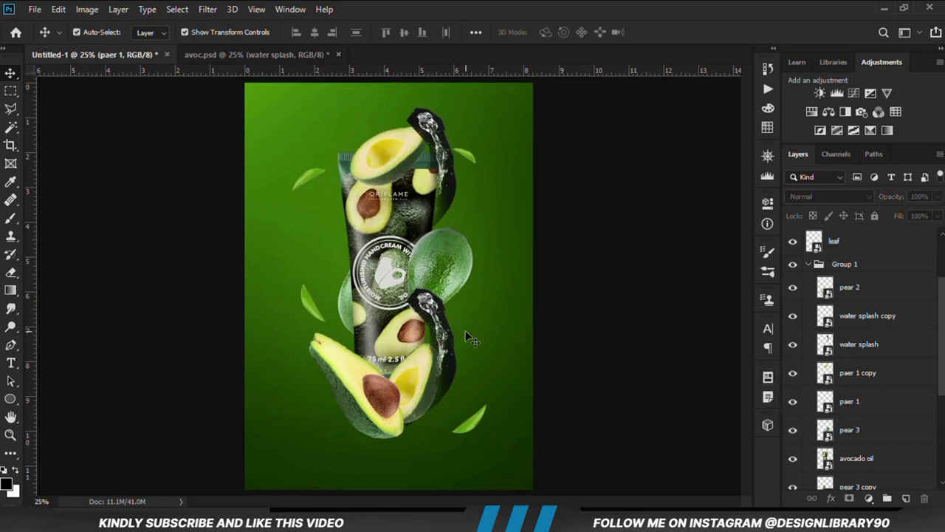
{"action": "left_click", "coordinate": [441, 332]}
{"action": "left_click_drag", "start_coordinate": [847, 319], "coordinate": [807, 417]}
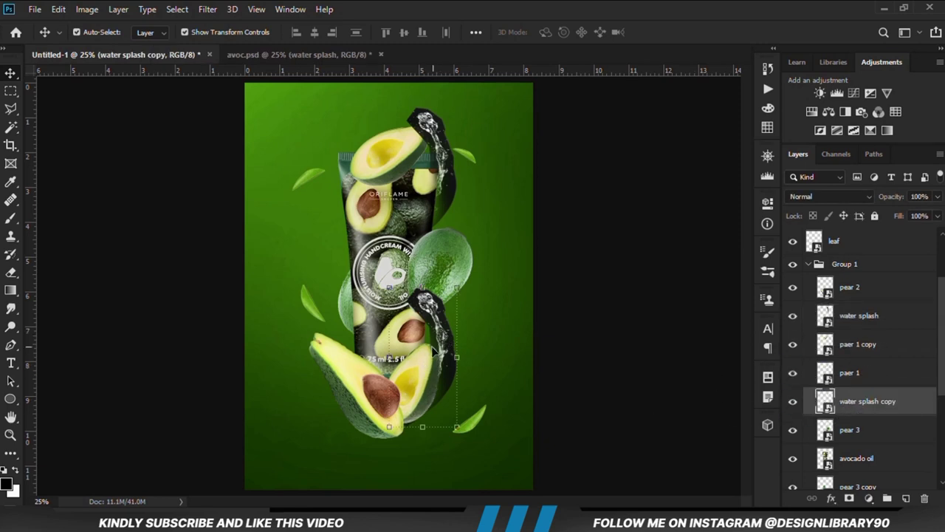
Move the water splash copy beneath the avocado oil layer and adjust its height so it emerges below the whole avocado.
{"action": "left_click_drag", "start_coordinate": [445, 341], "coordinate": [445, 351]}
{"action": "left_click_drag", "start_coordinate": [878, 399], "coordinate": [870, 438]}
{"action": "scroll", "coordinate": [842, 399], "scroll_direction": "down", "scroll_amount": 2}
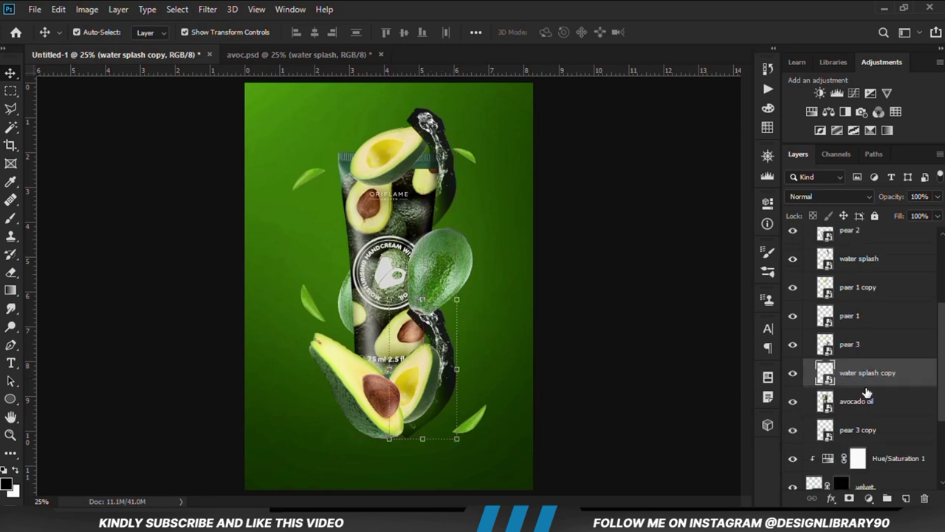
{"action": "left_click_drag", "start_coordinate": [852, 381], "coordinate": [842, 415]}
{"action": "left_click_drag", "start_coordinate": [444, 351], "coordinate": [446, 344]}
Toggle the visibility of the water splash copy to check how it sits behind the tube and avocados.
{"action": "left_click", "coordinate": [834, 401], "text": "ctrl"}
{"action": "left_click", "coordinate": [794, 401]}
{"action": "left_click", "coordinate": [794, 400]}
{"action": "left_click", "coordinate": [860, 375]}
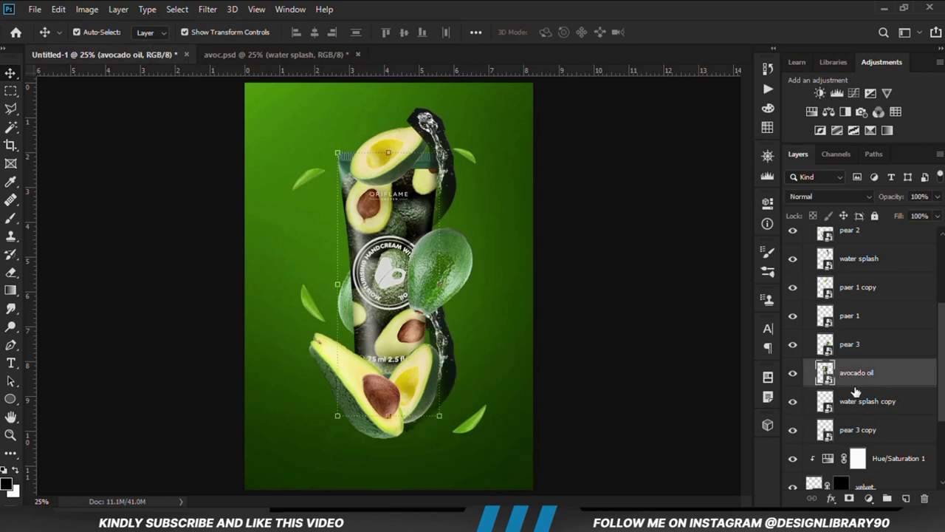
{"action": "left_click", "coordinate": [856, 401]}
{"action": "left_click", "coordinate": [794, 401]}
{"action": "left_click", "coordinate": [793, 401]}
{"action": "left_click", "coordinate": [694, 399]}
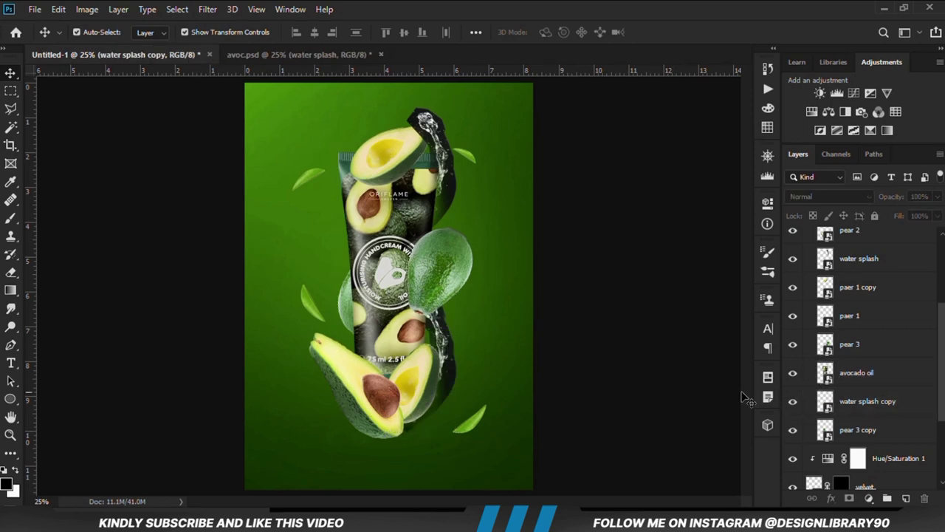
Duplicate the water splash copy, flip the lower layer horizontally and place it beside the tube's left edge.
{"action": "left_click", "coordinate": [853, 404]}
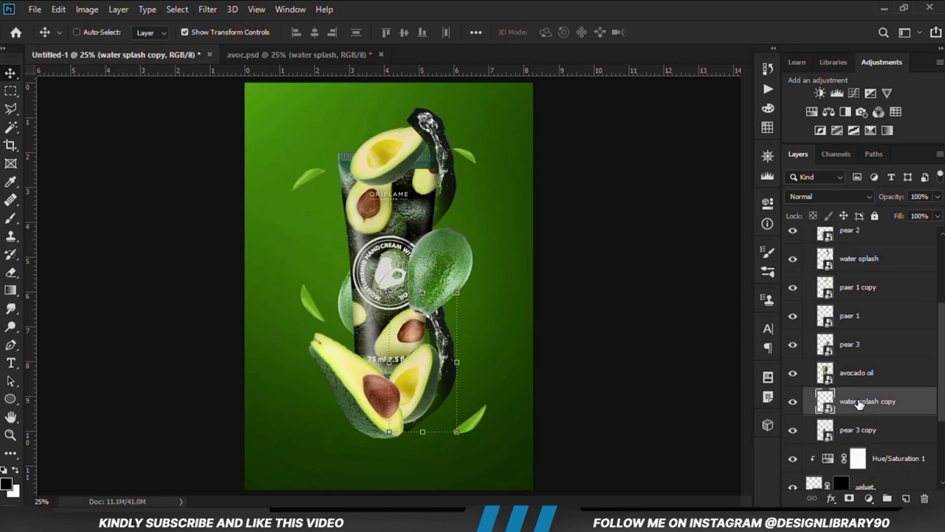
{"action": "key", "text": "ctrl+j"}
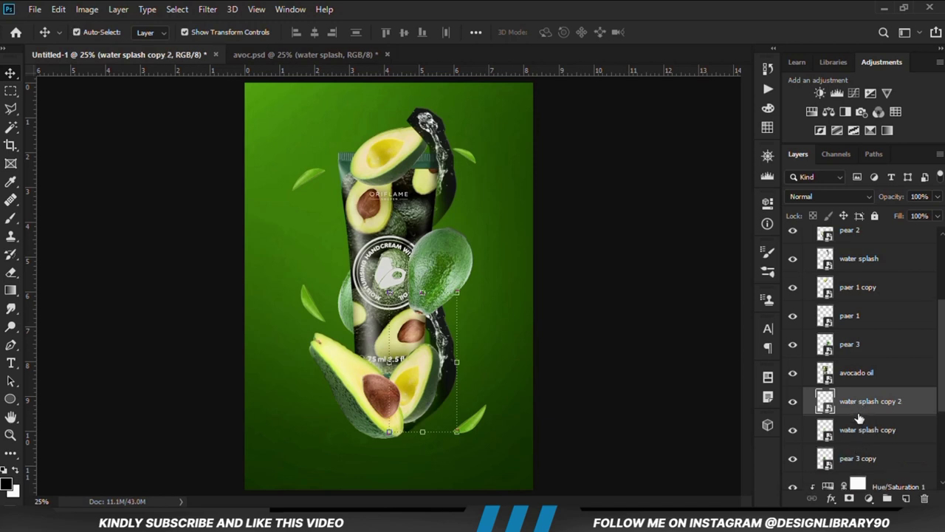
{"action": "left_click", "coordinate": [854, 436]}
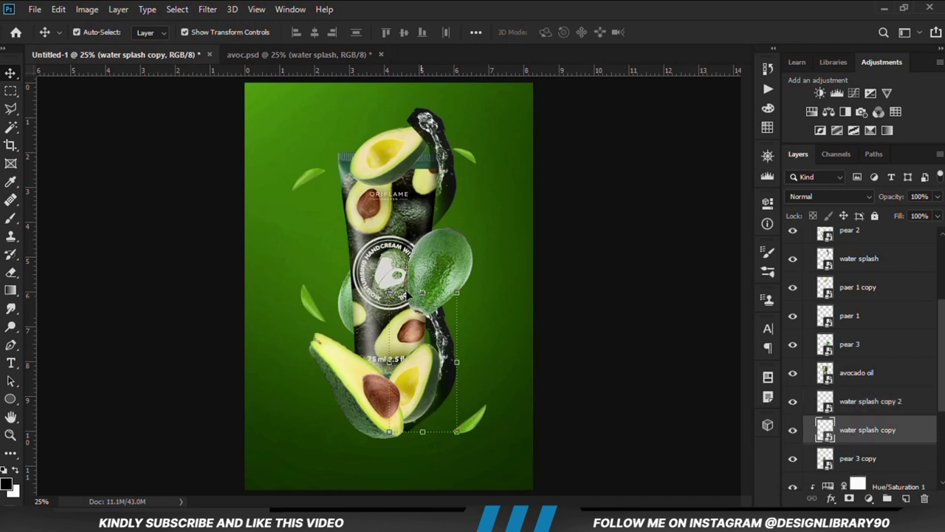
{"action": "key", "text": "ctrl+t"}
{"action": "left_click_drag", "start_coordinate": [413, 317], "coordinate": [332, 340]}
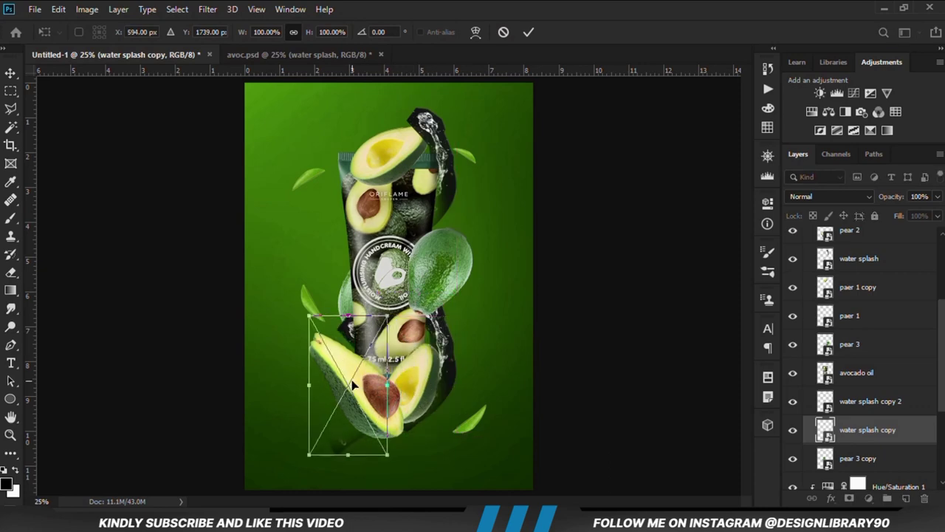
{"action": "right_click", "coordinate": [353, 384]}
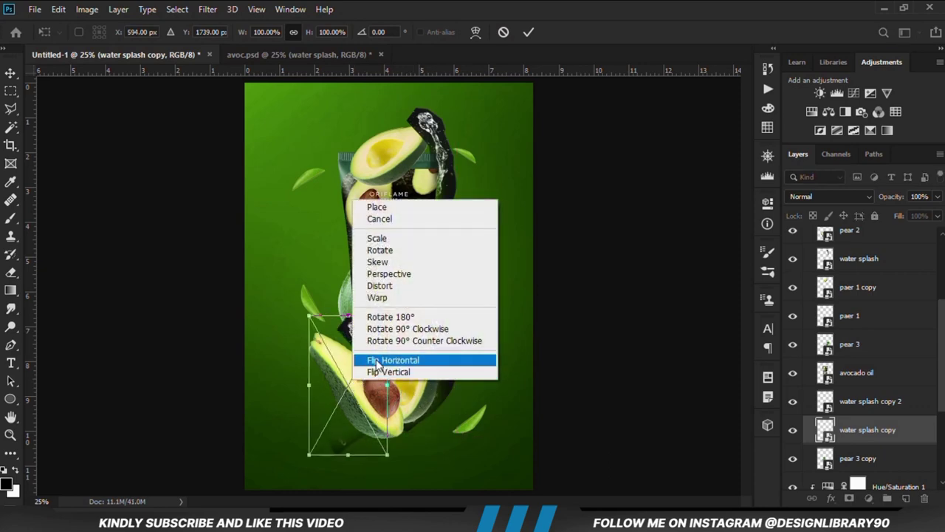
{"action": "left_click", "coordinate": [377, 361]}
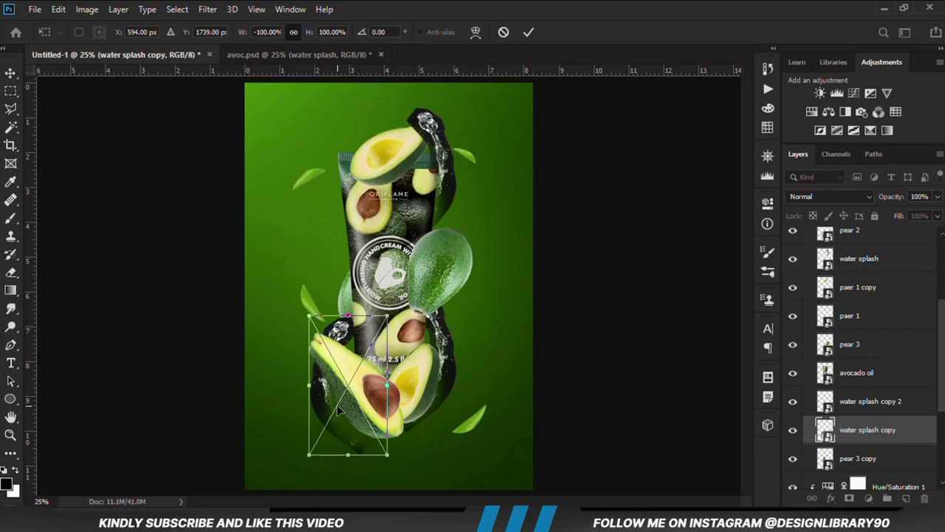
{"action": "left_click_drag", "start_coordinate": [338, 412], "coordinate": [355, 325]}
{"action": "key", "text": "Return"}
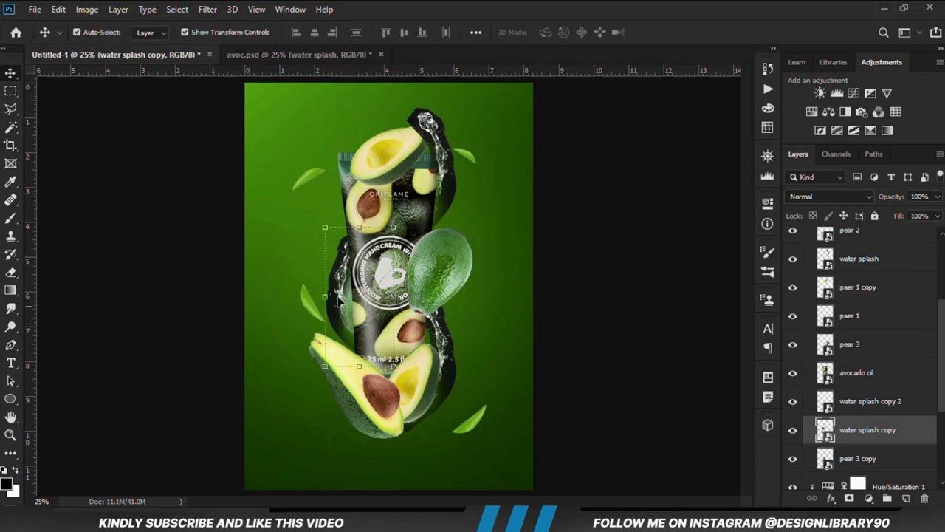
Rotate the left water splash by about 16 degrees to follow the tube's edge and warp its upper end slightly.
{"action": "left_click_drag", "start_coordinate": [338, 275], "coordinate": [340, 307]}
{"action": "left_click_drag", "start_coordinate": [423, 356], "coordinate": [431, 338]}
{"action": "left_click_drag", "start_coordinate": [372, 339], "coordinate": [324, 290]}
{"action": "key", "text": "Return"}
{"action": "right_click", "coordinate": [342, 280]}
{"action": "left_click", "coordinate": [361, 377]}
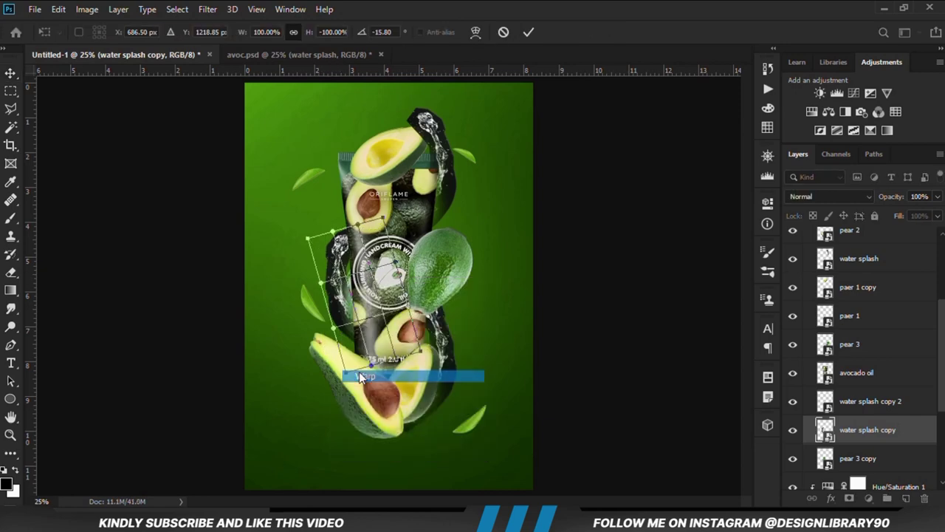
{"action": "left_click_drag", "start_coordinate": [335, 254], "coordinate": [337, 248]}
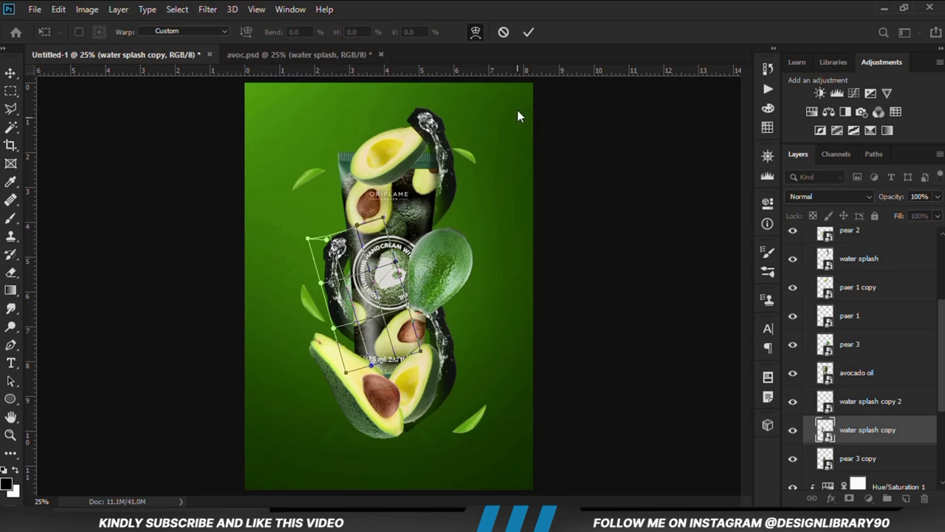
{"action": "left_click", "coordinate": [533, 33]}
{"action": "left_click", "coordinate": [589, 259]}
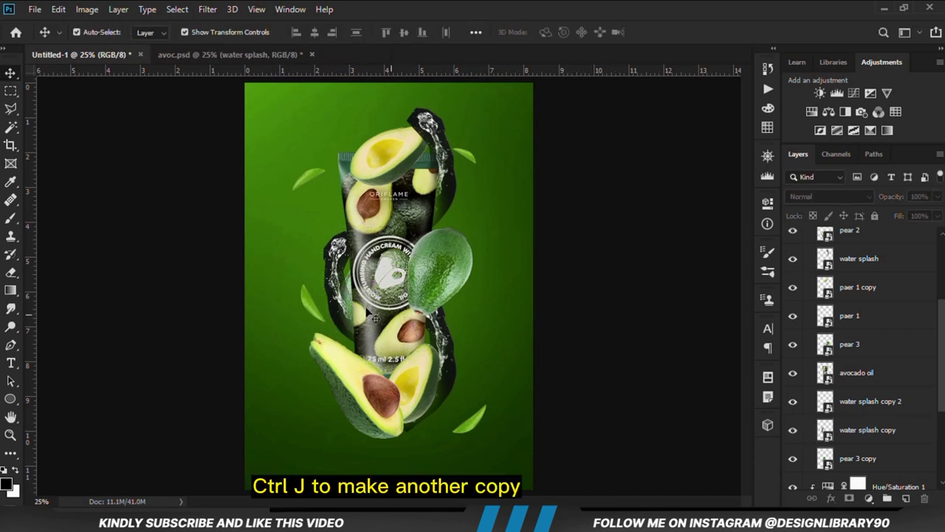
Duplicate the left water splash and move the copy down to the large avocado half at the tube's base.
{"action": "left_click", "coordinate": [342, 285]}
{"action": "key", "text": "ctrl+j"}
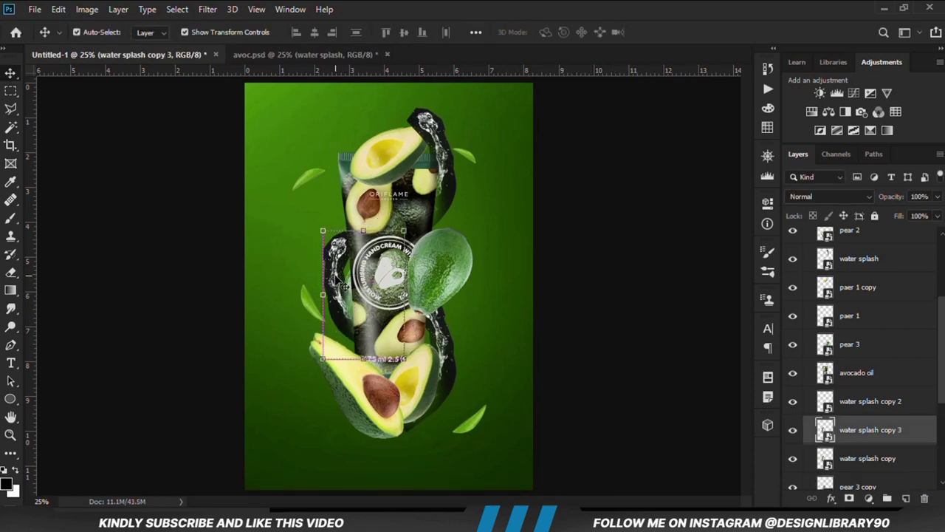
{"action": "scroll", "coordinate": [828, 421], "scroll_direction": "down", "scroll_amount": 1}
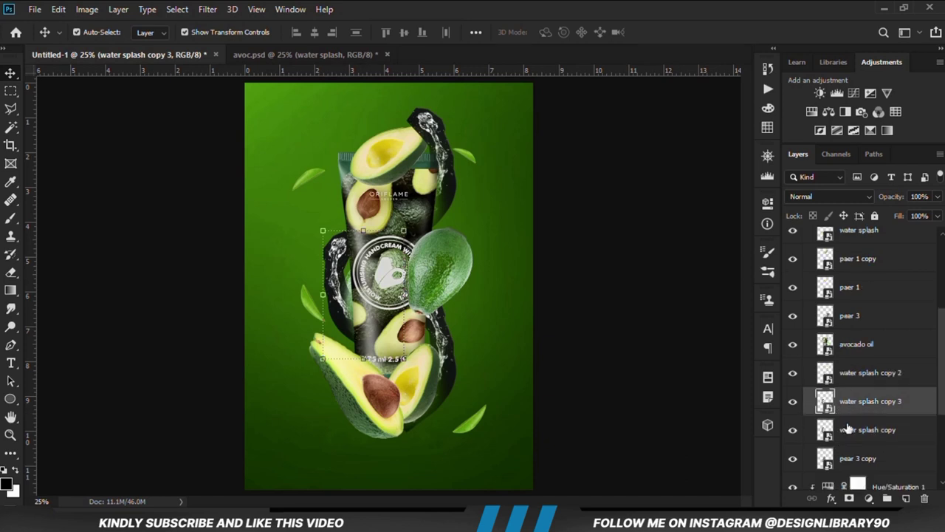
{"action": "left_click_drag", "start_coordinate": [336, 273], "coordinate": [321, 374]}
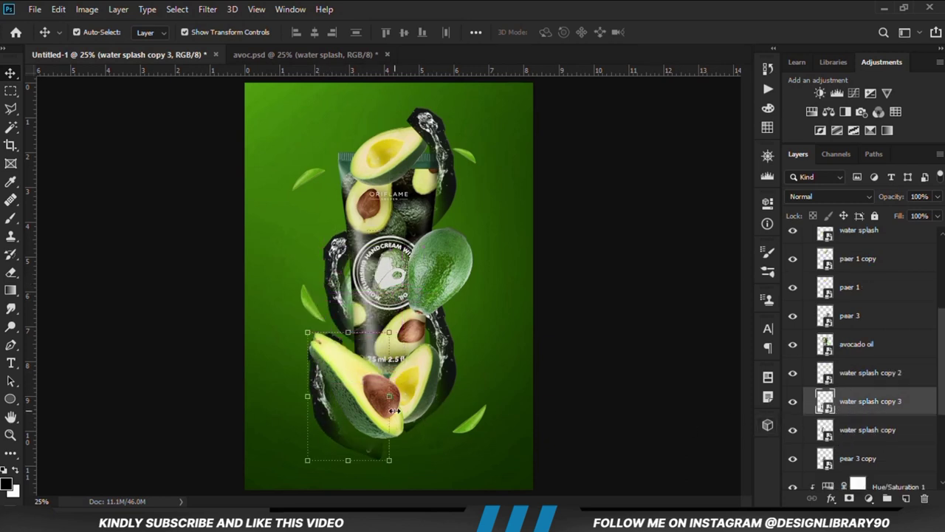
Reorder the new water splash copy directly above the pear 2 layer in Group 1, checking both layers' visibility.
{"action": "left_click", "coordinate": [364, 412]}
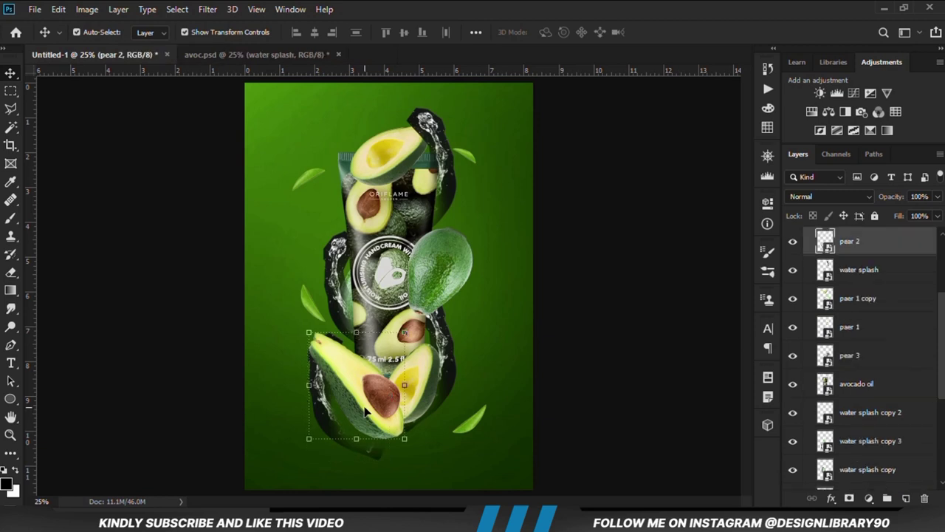
{"action": "left_click", "coordinate": [792, 241]}
{"action": "left_click", "coordinate": [793, 242]}
{"action": "left_click", "coordinate": [329, 410]}
{"action": "left_click_drag", "start_coordinate": [851, 444], "coordinate": [853, 302]}
{"action": "left_click", "coordinate": [793, 288]}
{"action": "left_click", "coordinate": [792, 287]}
{"action": "left_click_drag", "start_coordinate": [861, 281], "coordinate": [861, 276]}
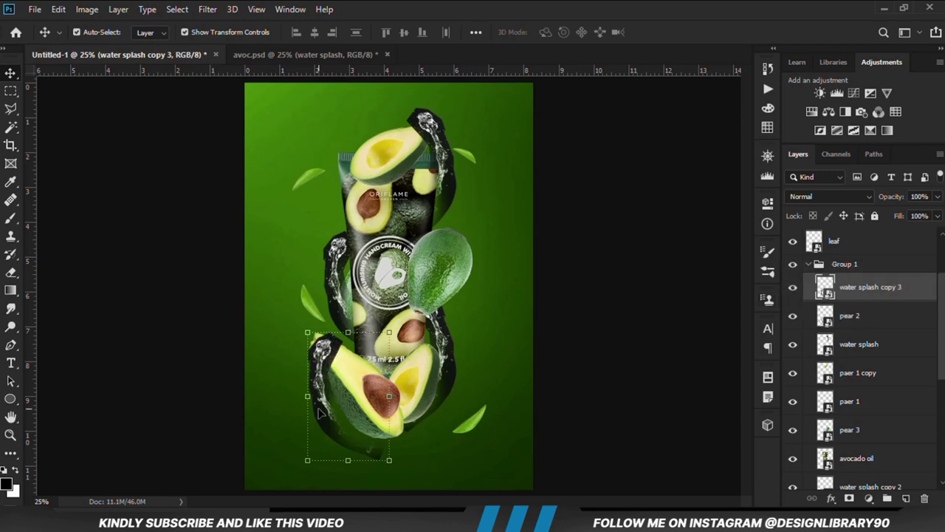
Scale the lower-left water splash down slightly and reposition it along the outer edge of the avocado half.
{"action": "left_click_drag", "start_coordinate": [323, 411], "coordinate": [329, 394]}
{"action": "left_click_drag", "start_coordinate": [326, 361], "coordinate": [328, 377]}
{"action": "left_click_drag", "start_coordinate": [400, 466], "coordinate": [399, 435]}
{"action": "key", "text": "Return"}
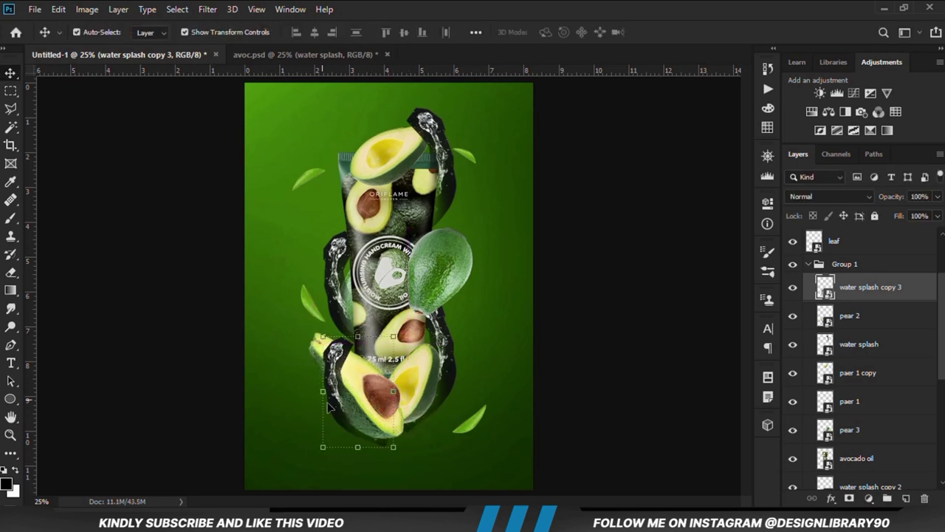
{"action": "left_click_drag", "start_coordinate": [338, 353], "coordinate": [333, 356]}
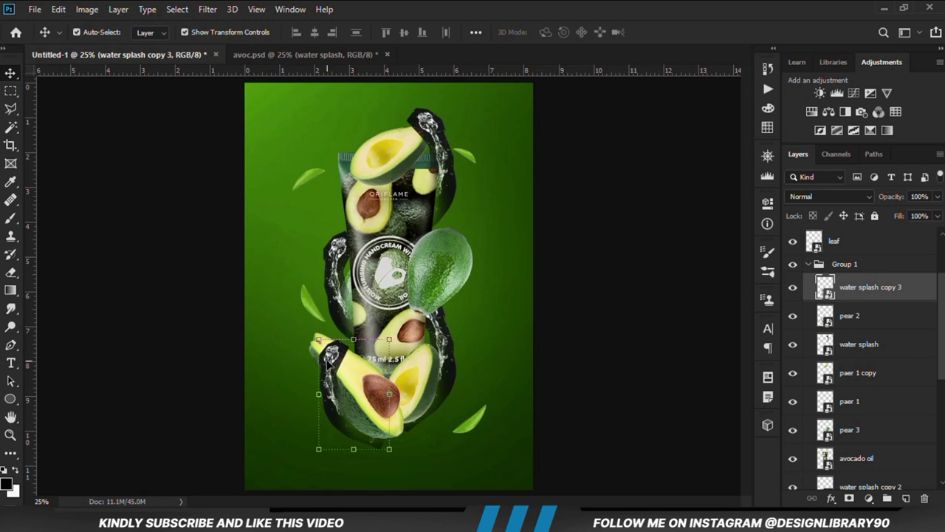
{"action": "left_click", "coordinate": [598, 360]}
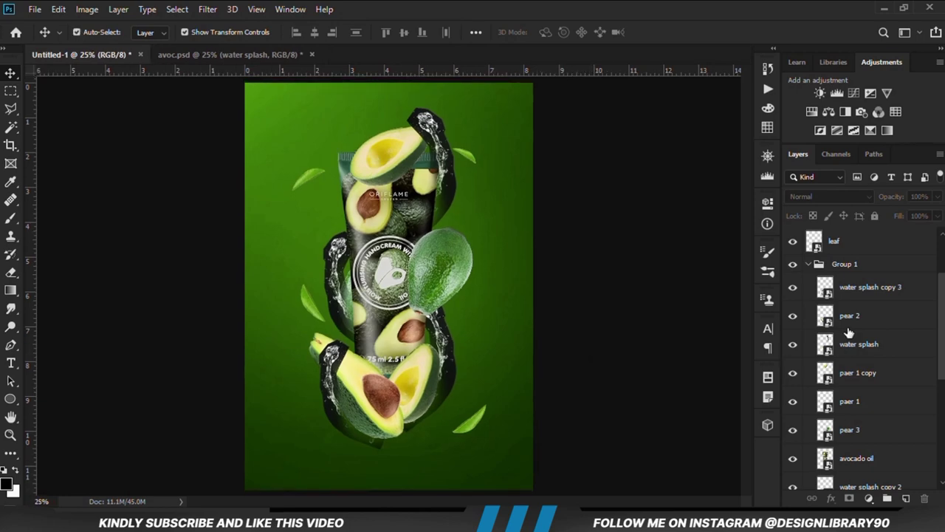
Hide the water splash layer and all three of its copies.
{"action": "left_click", "coordinate": [869, 298]}
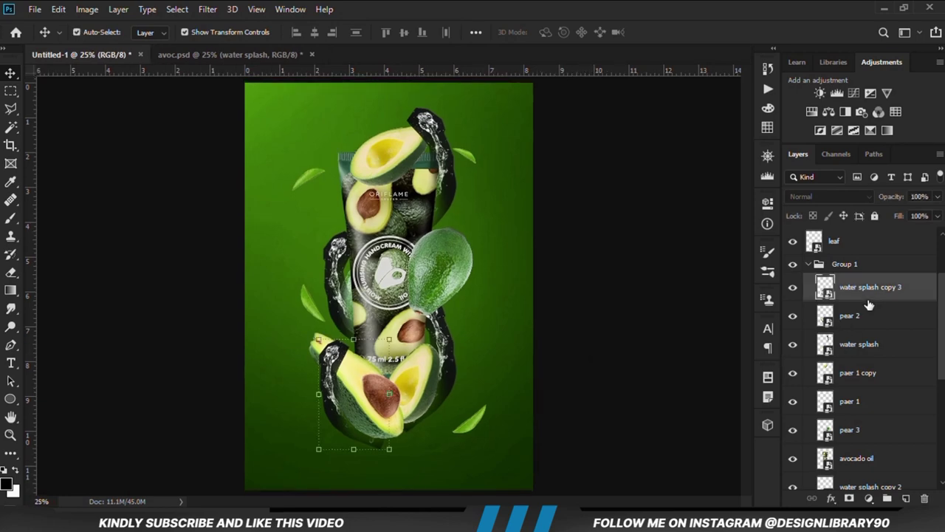
{"action": "left_click", "coordinate": [792, 288]}
{"action": "left_click", "coordinate": [794, 428]}
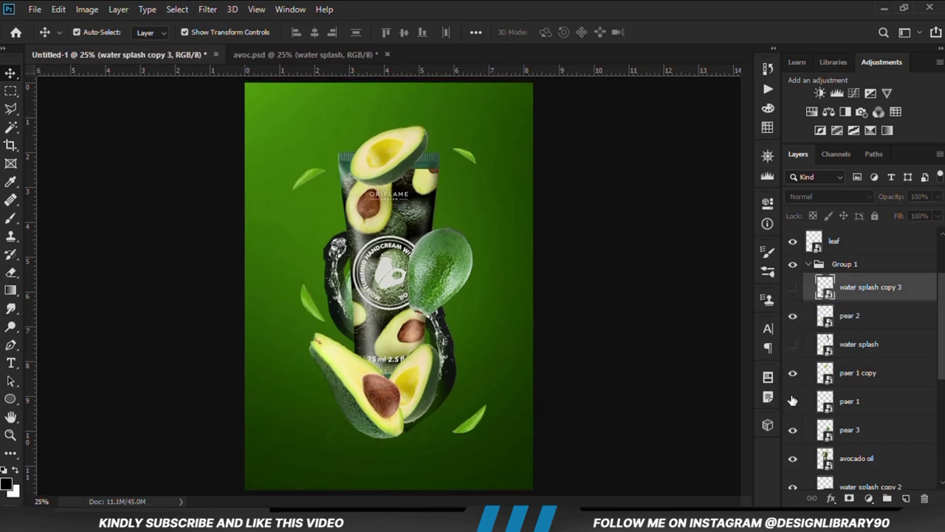
{"action": "scroll", "coordinate": [825, 417], "scroll_direction": "down", "scroll_amount": 2}
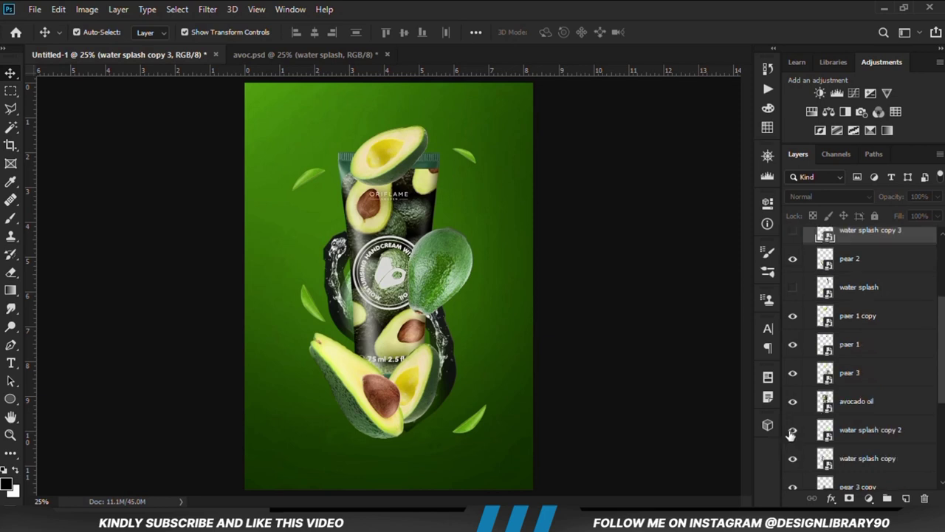
{"action": "left_click", "coordinate": [792, 431]}
{"action": "scroll", "coordinate": [819, 443], "scroll_direction": "down", "scroll_amount": 2}
{"action": "left_click", "coordinate": [330, 266]}
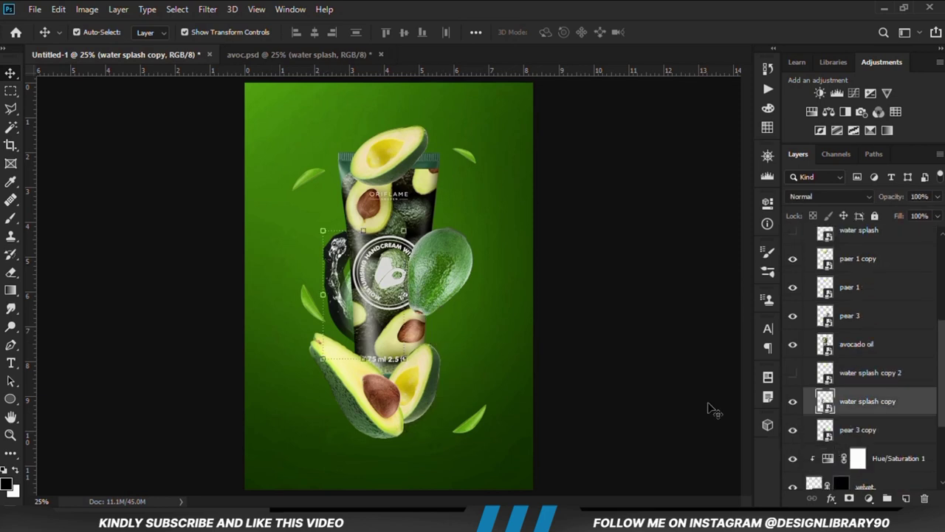
{"action": "left_click", "coordinate": [792, 401]}
{"action": "left_click", "coordinate": [591, 400]}
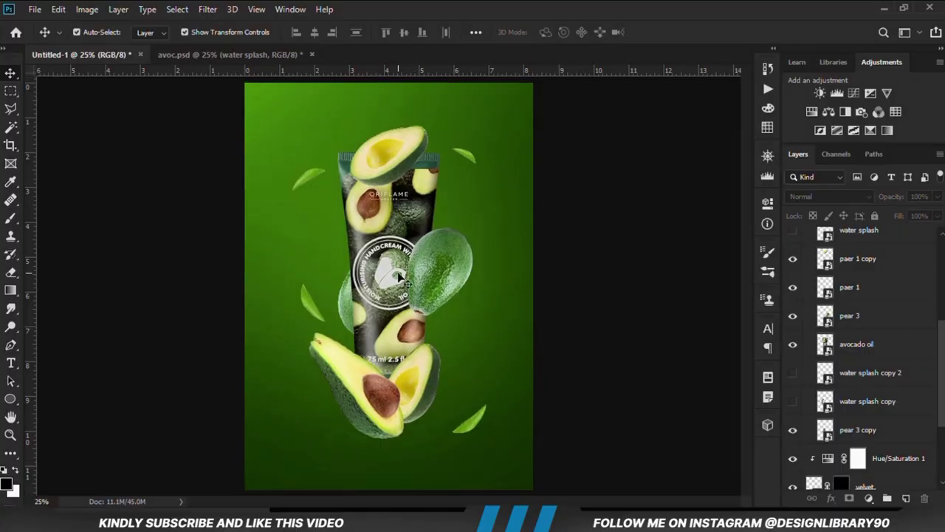
Add an Exposure adjustment clipped to the avocado oil layer and set its exposure to -3.33.
{"action": "left_click", "coordinate": [399, 277]}
{"action": "left_click", "coordinate": [792, 344]}
{"action": "left_click", "coordinate": [870, 499]}
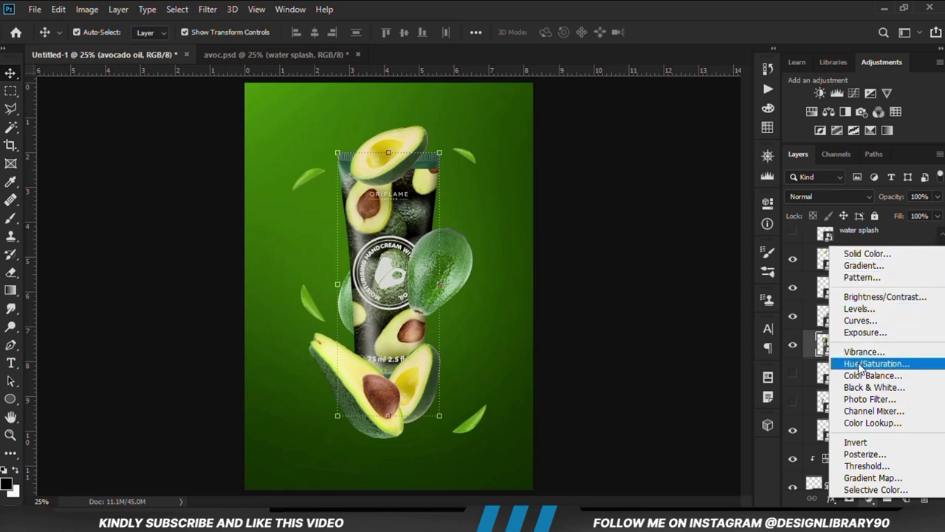
{"action": "left_click", "coordinate": [864, 332]}
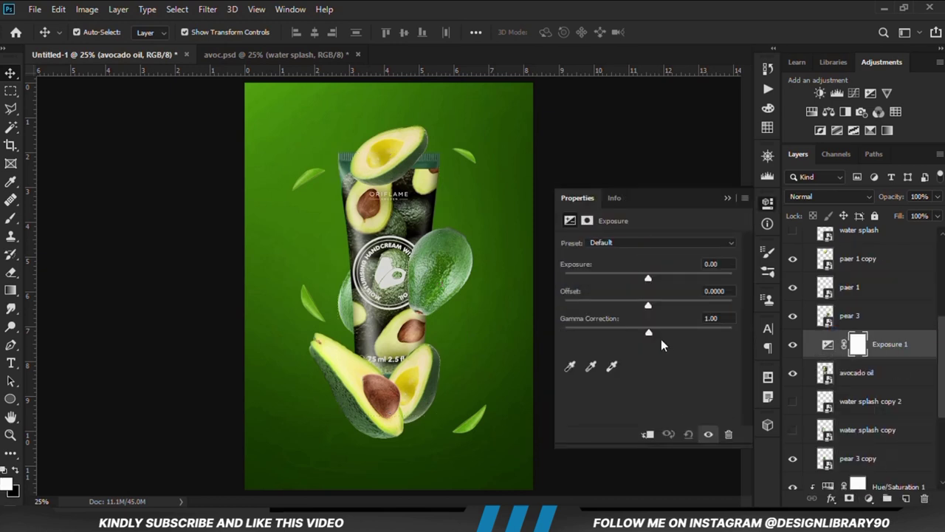
{"action": "left_click", "coordinate": [644, 435]}
{"action": "left_click_drag", "start_coordinate": [651, 282], "coordinate": [608, 288]}
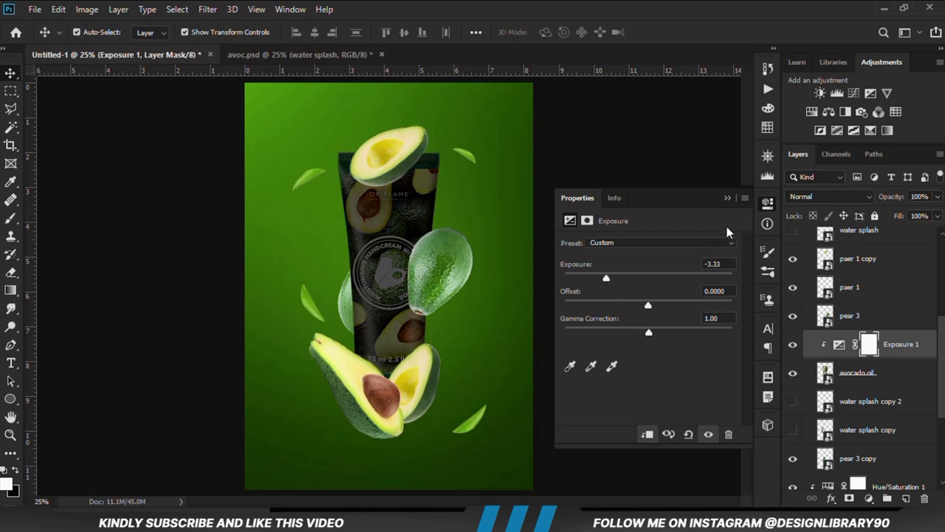
Check the Exposure adjustment by toggling its visibility and invert its layer mask to black.
{"action": "left_click", "coordinate": [727, 198]}
{"action": "left_click", "coordinate": [791, 345]}
{"action": "left_click", "coordinate": [791, 345]}
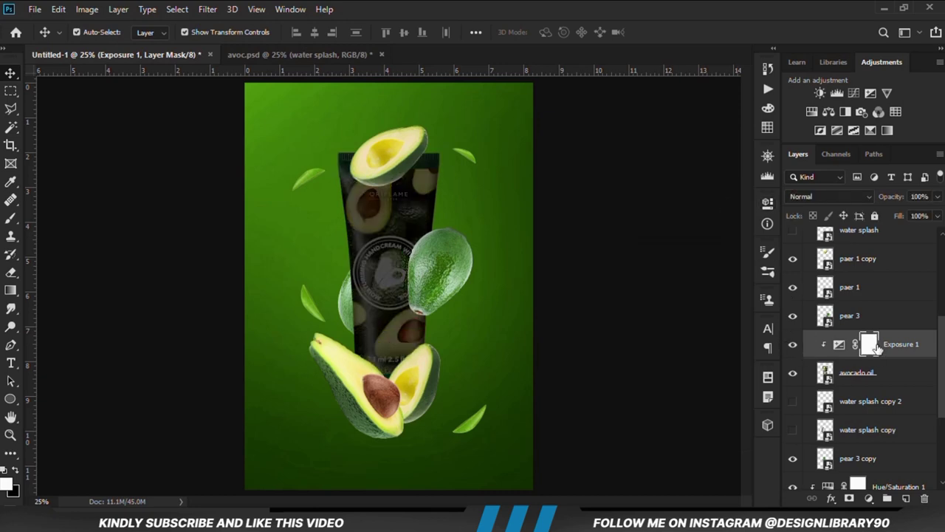
{"action": "key", "text": "ctrl+i"}
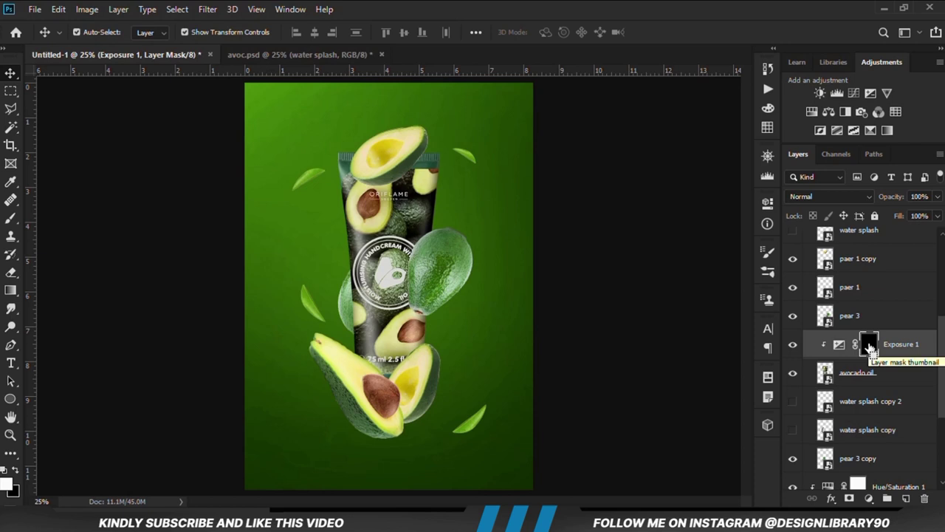
Set up the Brush tool with a soft round tip at 16% opacity.
{"action": "left_click_drag", "start_coordinate": [9, 219], "coordinate": [44, 214]}
{"action": "right_click", "coordinate": [215, 186]}
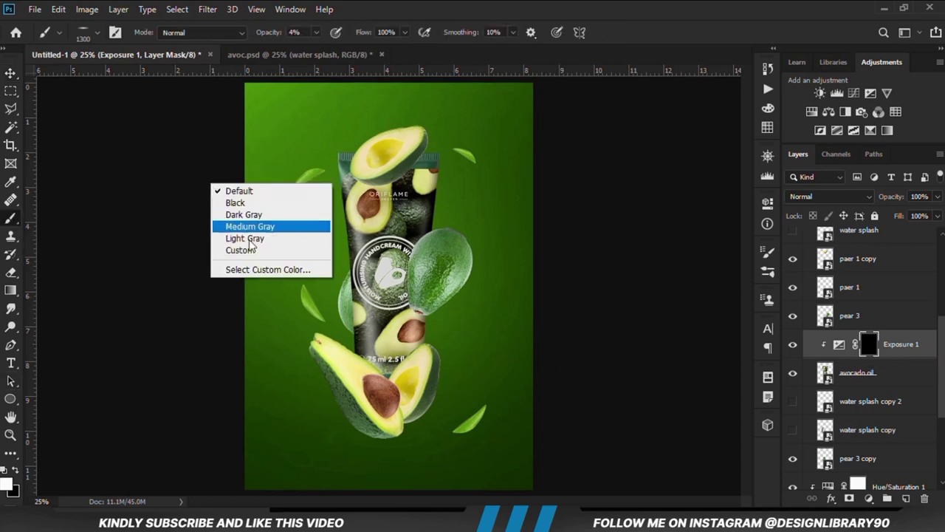
{"action": "right_click", "coordinate": [324, 136]}
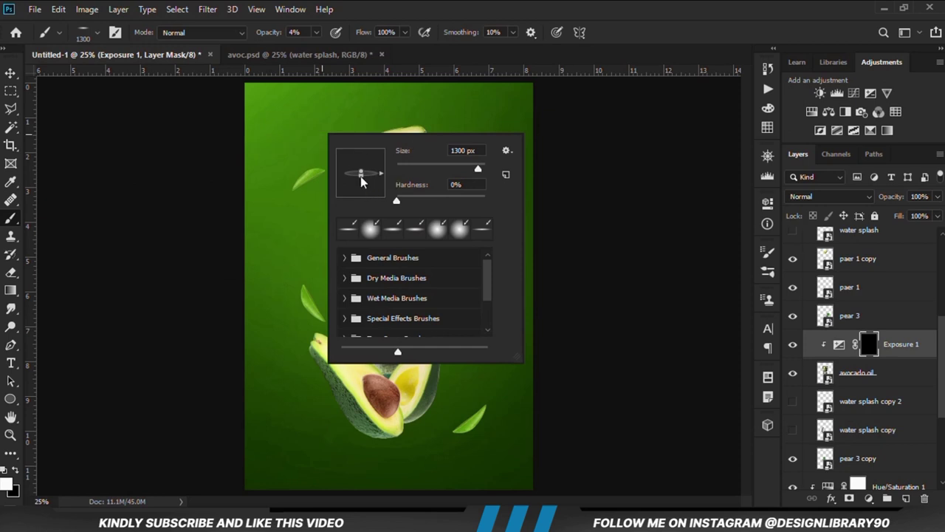
{"action": "left_click_drag", "start_coordinate": [361, 177], "coordinate": [362, 187]}
{"action": "left_click", "coordinate": [436, 7]}
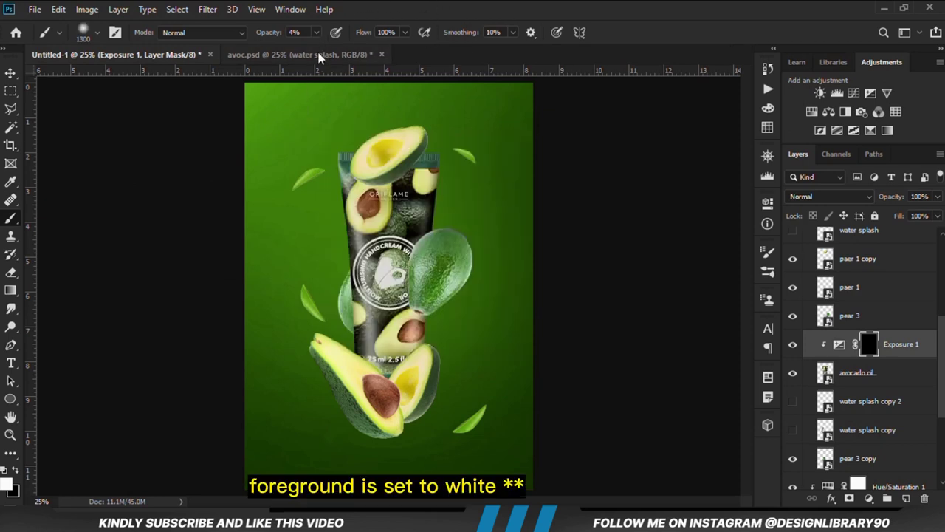
{"action": "left_click", "coordinate": [316, 32]}
{"action": "left_click_drag", "start_coordinate": [312, 49], "coordinate": [322, 50]}
{"action": "left_click", "coordinate": [389, 8]}
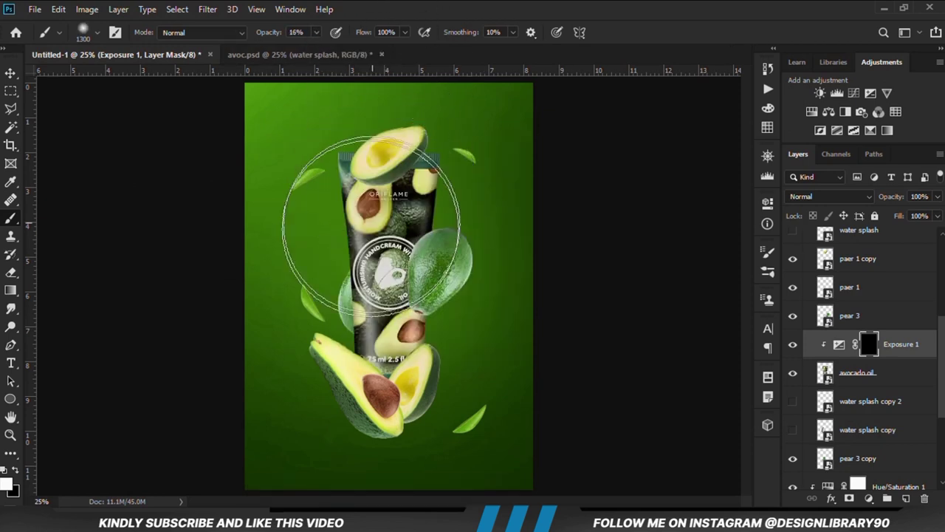
Resize the soft white brush to 600 px and paint a shadow beneath the top avocado in the Exposure 1 mask.
{"action": "key", "text": "bracketleft"}
{"action": "key", "text": "bracketleft"}
{"action": "key", "text": "bracketleft"}
{"action": "key", "text": "bracketleft"}
{"action": "key", "text": "bracketleft"}
{"action": "key", "text": "bracketleft"}
{"action": "key", "text": "bracketleft"}
{"action": "key", "text": "bracketleft"}
{"action": "key", "text": "bracketleft"}
{"action": "key", "text": "bracketleft"}
{"action": "key", "text": "bracketleft"}
{"action": "key", "text": "bracketleft"}
{"action": "key", "text": "bracketleft"}
{"action": "key", "text": "bracketleft"}
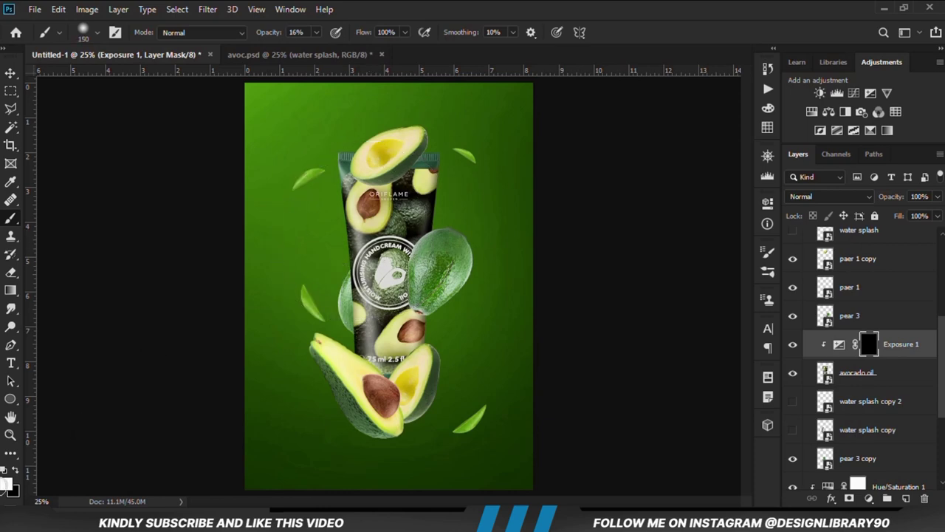
{"action": "left_click", "coordinate": [7, 484]}
{"action": "left_click", "coordinate": [704, 158]}
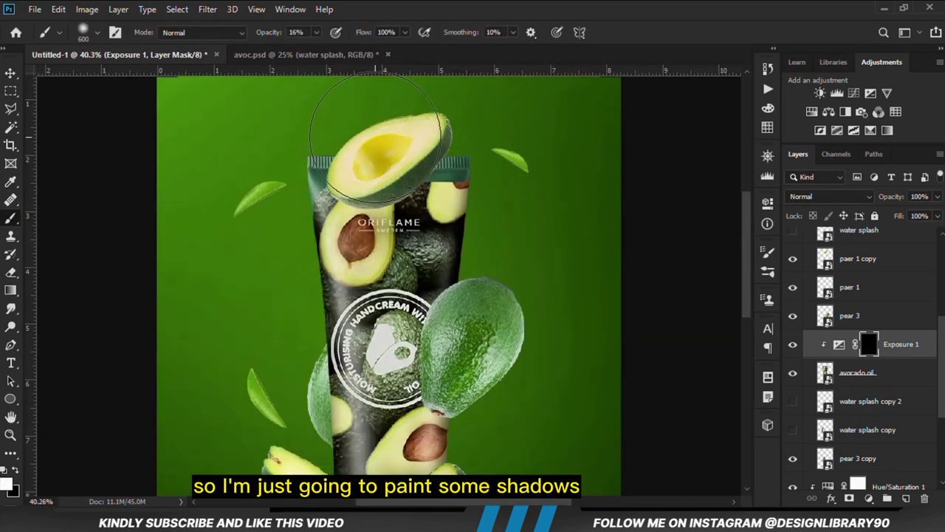
{"action": "left_click", "coordinate": [368, 143]}
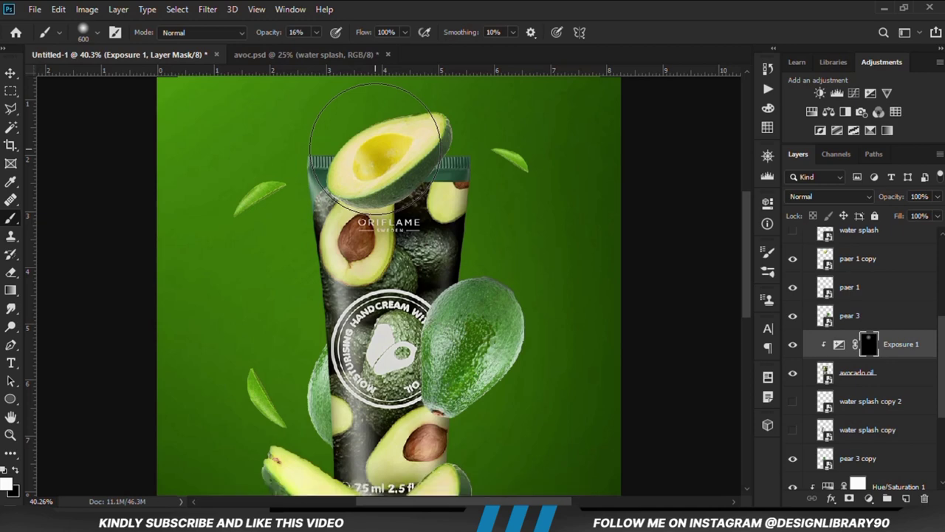
Paint shadows down the tube beside the whole avocado and above the lower avocados with a 500 px brush, then compare with the adjustment hidden.
{"action": "key", "text": "bracketleft"}
{"action": "mouse_move", "coordinate": [443, 222]}
{"action": "left_mouse_down"}
{"action": "mouse_move", "coordinate": [446, 325]}
{"action": "mouse_move", "coordinate": [426, 447]}
{"action": "left_mouse_up"}
{"action": "scroll", "coordinate": [425, 176], "scroll_direction": "down", "scroll_amount": 2}
{"action": "left_click_drag", "start_coordinate": [421, 323], "coordinate": [362, 467]}
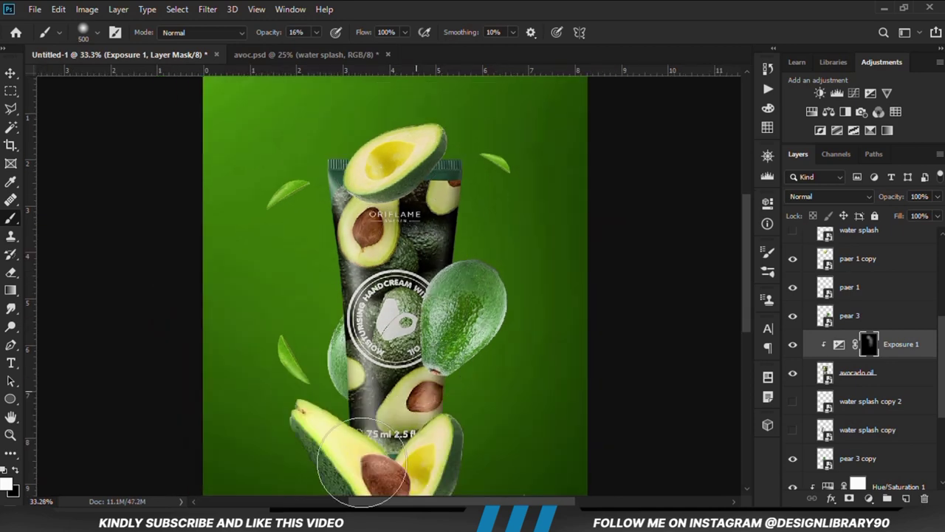
{"action": "mouse_move", "coordinate": [423, 146]}
{"action": "left_mouse_down"}
{"action": "mouse_move", "coordinate": [385, 165]}
{"action": "mouse_move", "coordinate": [390, 345]}
{"action": "left_mouse_up"}
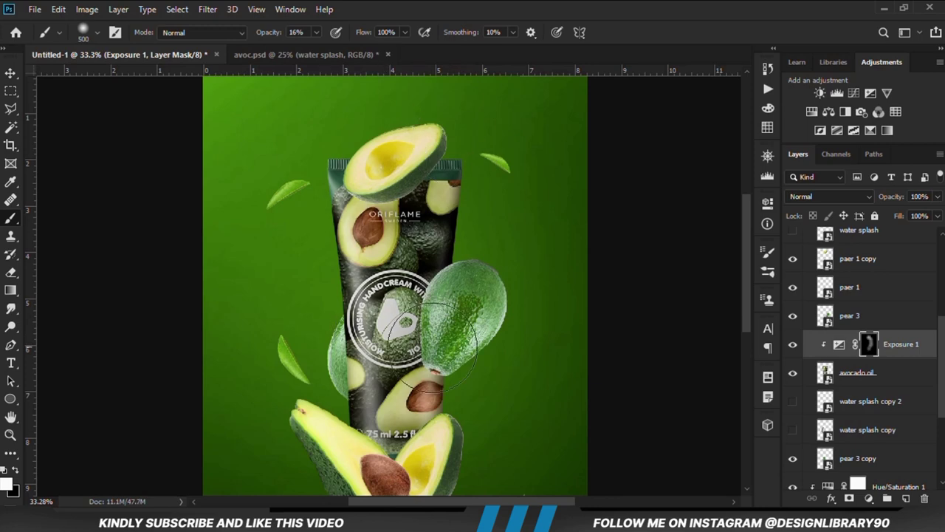
{"action": "left_click_drag", "start_coordinate": [446, 326], "coordinate": [409, 391]}
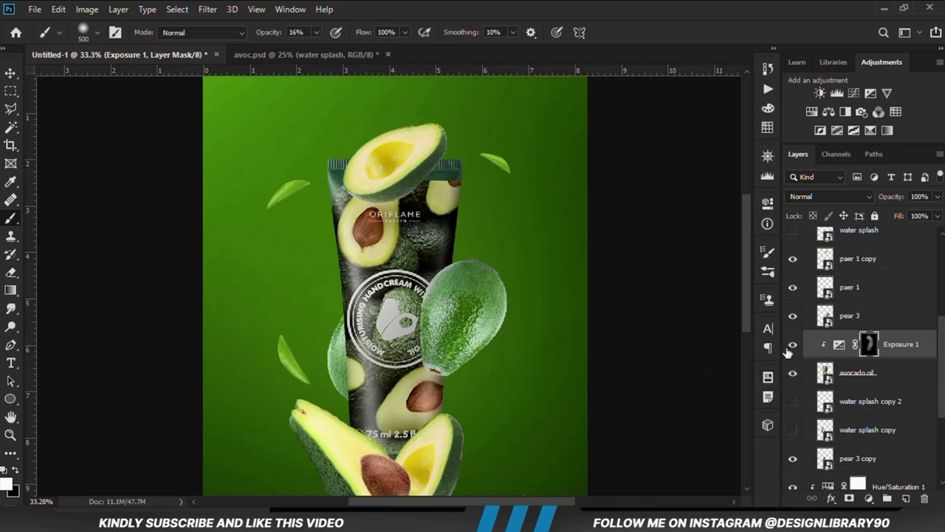
{"action": "left_click", "coordinate": [791, 345]}
{"action": "left_click", "coordinate": [792, 345]}
Add a second Exposure adjustment clipped to the tube, set its exposure to -3.56 and invert its mask to black.
{"action": "left_click", "coordinate": [869, 499]}
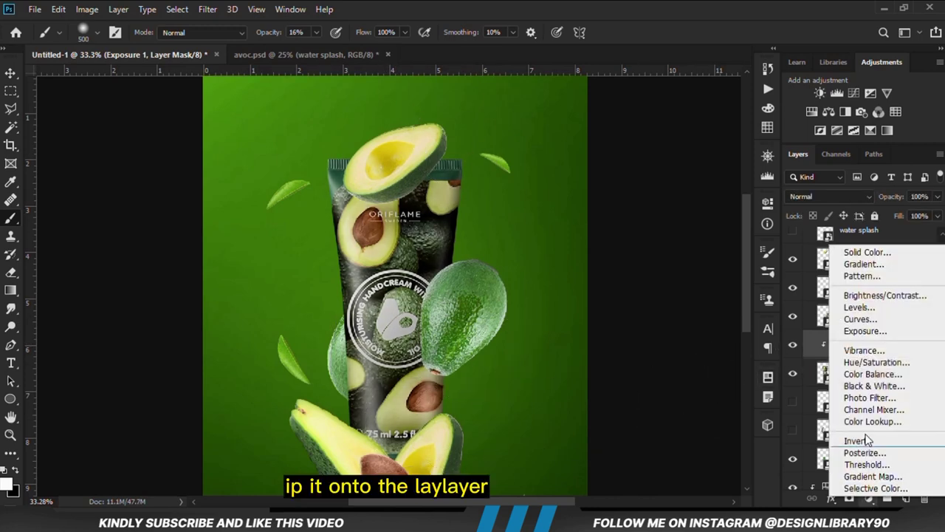
{"action": "left_click", "coordinate": [879, 331]}
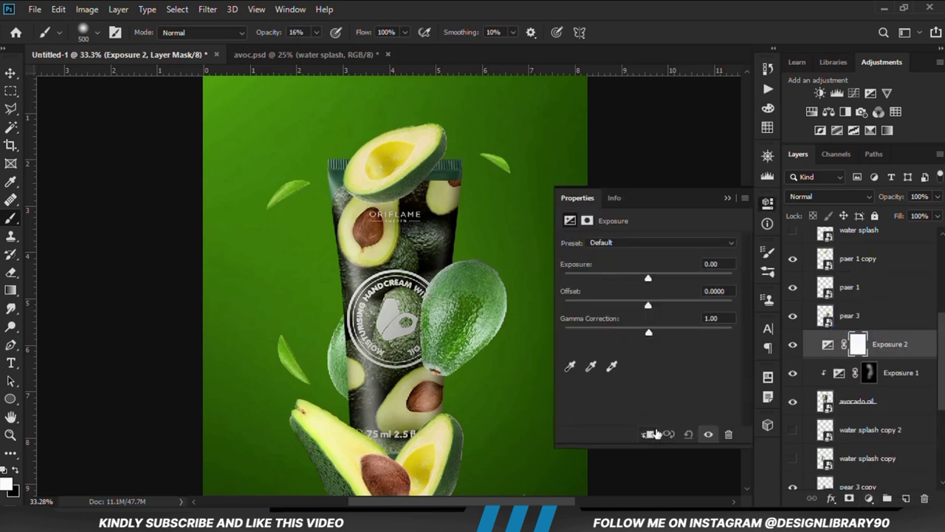
{"action": "left_click", "coordinate": [648, 435]}
{"action": "left_click_drag", "start_coordinate": [648, 279], "coordinate": [604, 280]}
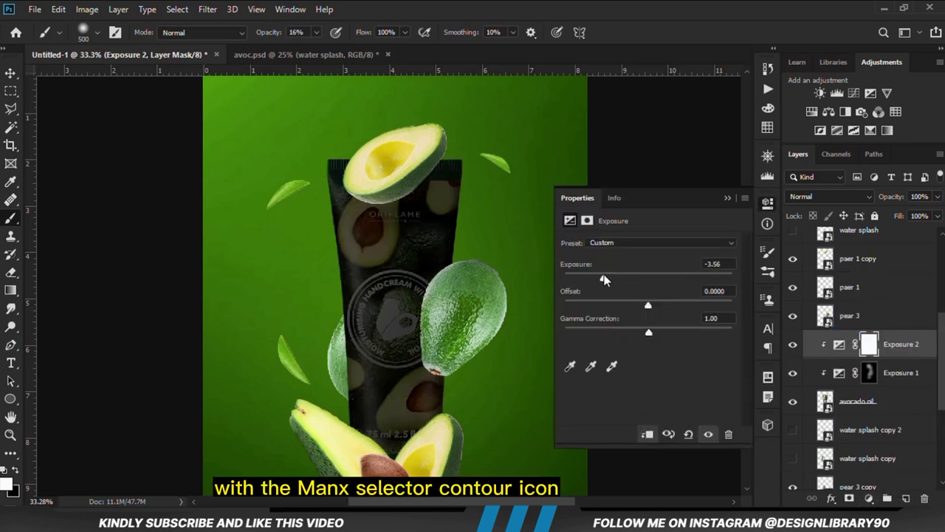
{"action": "left_click", "coordinate": [728, 198]}
{"action": "left_click", "coordinate": [792, 344]}
{"action": "left_click", "coordinate": [793, 344]}
{"action": "key", "text": "ctrl+i"}
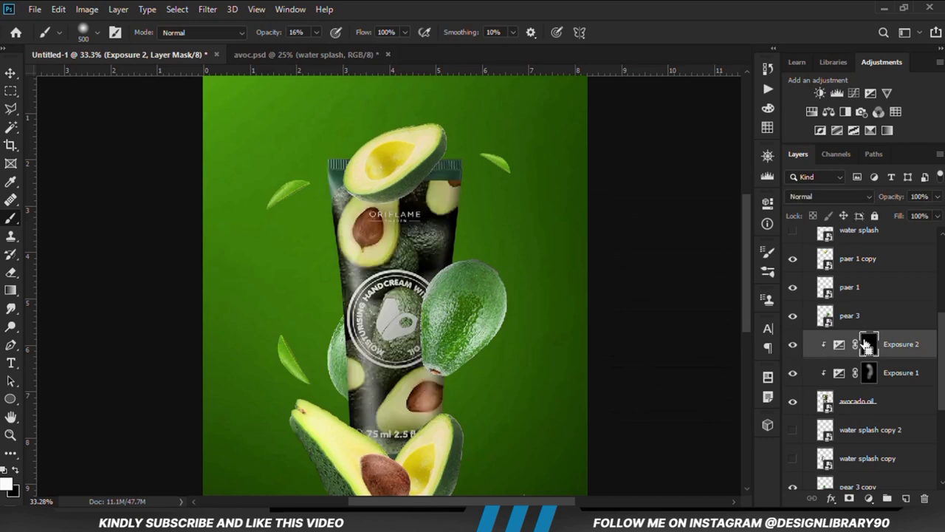
Paint deeper tube shadows at 30% brush opacity in the Exposure 2 mask around the top, side and lower avocados, and compare the result.
{"action": "scroll", "coordinate": [382, 157], "scroll_direction": "up", "scroll_amount": 2}
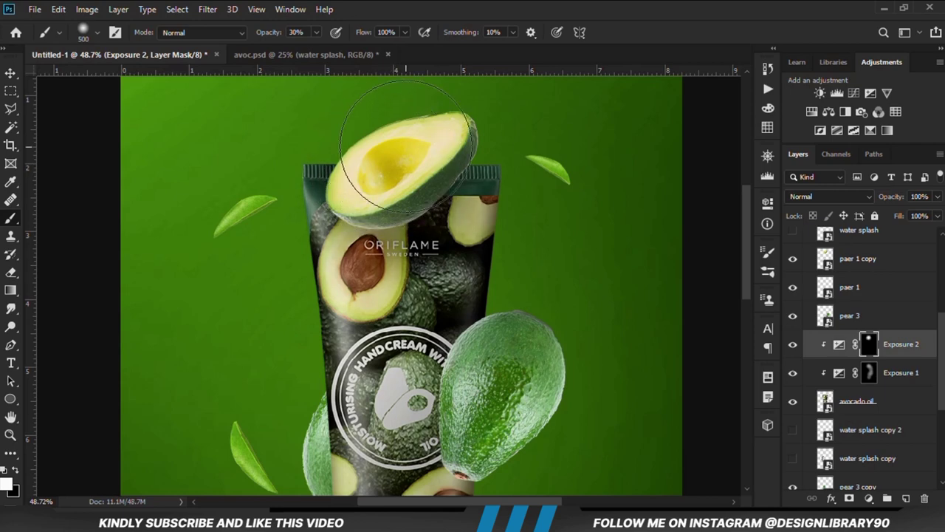
{"action": "key", "text": "ctrl+minus"}
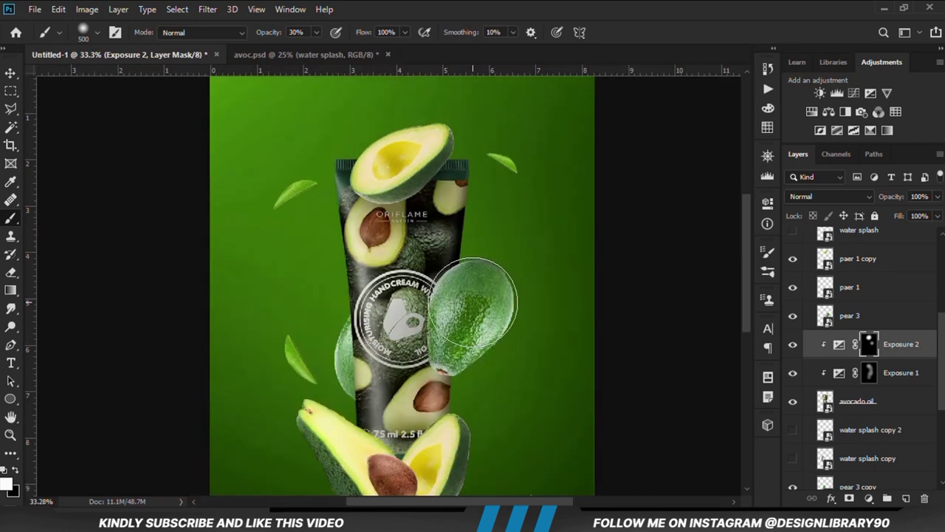
{"action": "left_click", "coordinate": [473, 312]}
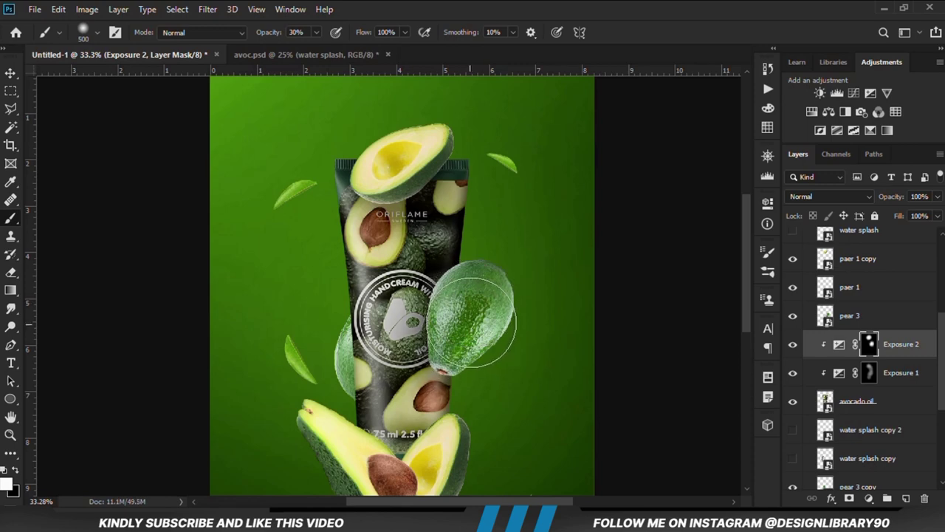
{"action": "left_click", "coordinate": [793, 346]}
{"action": "scroll", "coordinate": [463, 354], "scroll_direction": "up", "scroll_amount": 3}
{"action": "left_click", "coordinate": [462, 336]}
{"action": "mouse_move", "coordinate": [458, 369]}
{"action": "left_mouse_down"}
{"action": "mouse_move", "coordinate": [295, 359]}
{"action": "mouse_move", "coordinate": [295, 348]}
{"action": "mouse_move", "coordinate": [321, 383]}
{"action": "mouse_move", "coordinate": [339, 383]}
{"action": "mouse_move", "coordinate": [297, 377]}
{"action": "left_mouse_up"}
{"action": "left_click", "coordinate": [794, 345]}
{"action": "left_click", "coordinate": [794, 345]}
{"action": "key", "text": "ctrl+minus"}
{"action": "key", "text": "ctrl+minus"}
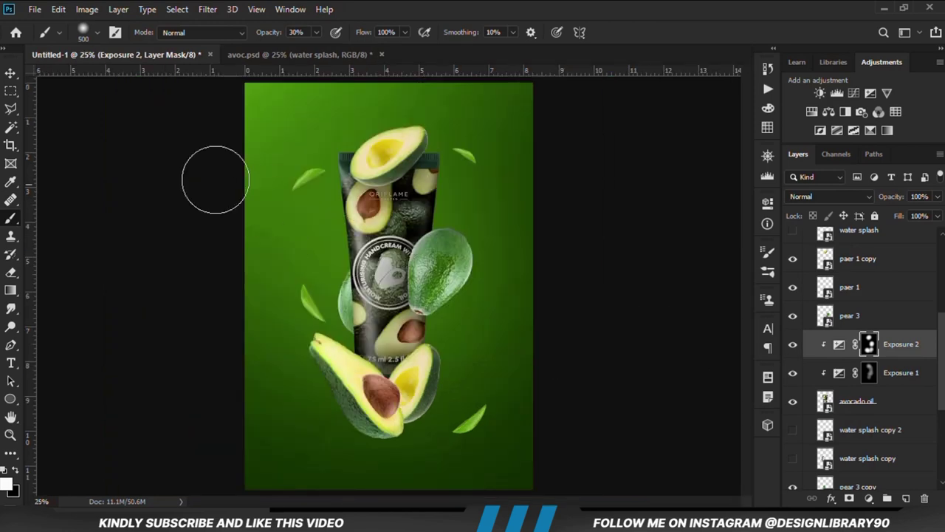
Add an Exposure adjustment clipped to the pear 3 layer, lower its exposure strongly and invert its mask to black.
{"action": "left_click", "coordinate": [7, 74]}
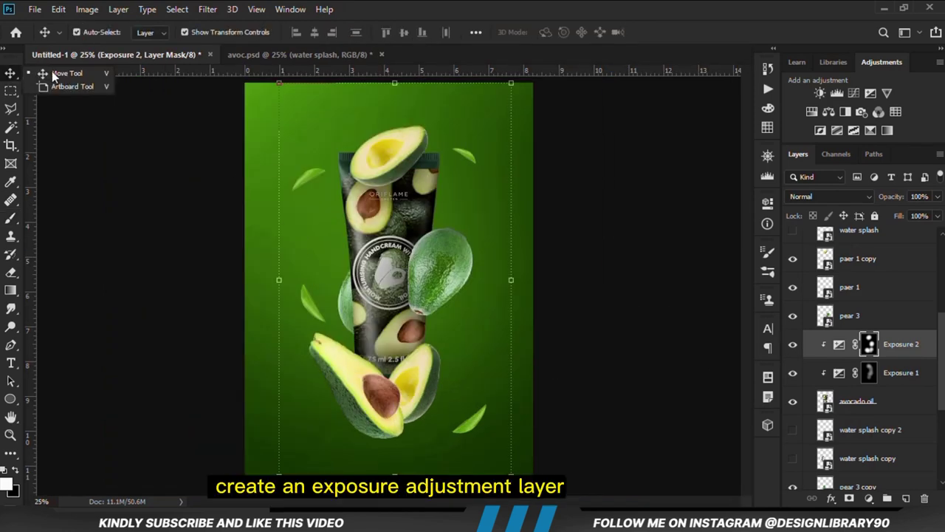
{"action": "left_click", "coordinate": [477, 284]}
{"action": "left_click", "coordinate": [428, 281]}
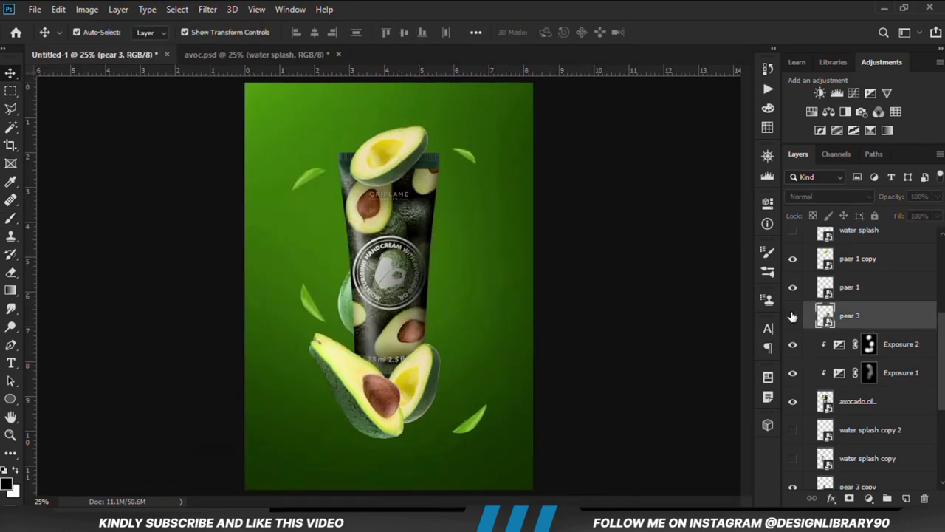
{"action": "left_click", "coordinate": [869, 498]}
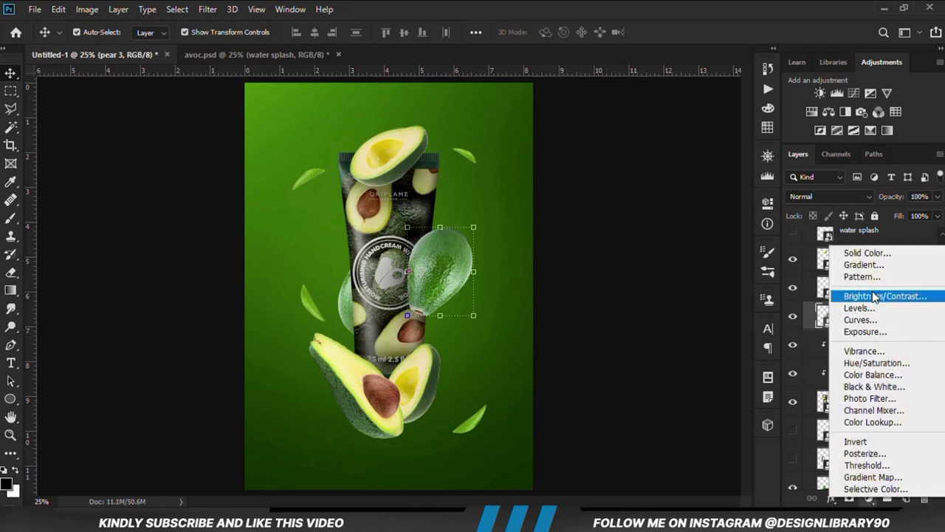
{"action": "left_click", "coordinate": [856, 335]}
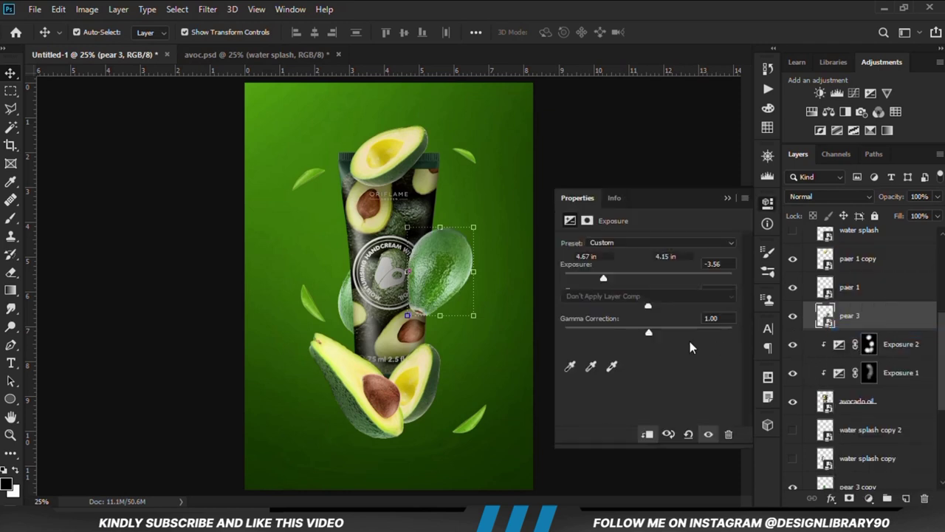
{"action": "left_click", "coordinate": [647, 435]}
{"action": "left_click_drag", "start_coordinate": [654, 280], "coordinate": [607, 280]}
{"action": "left_click", "coordinate": [728, 199]}
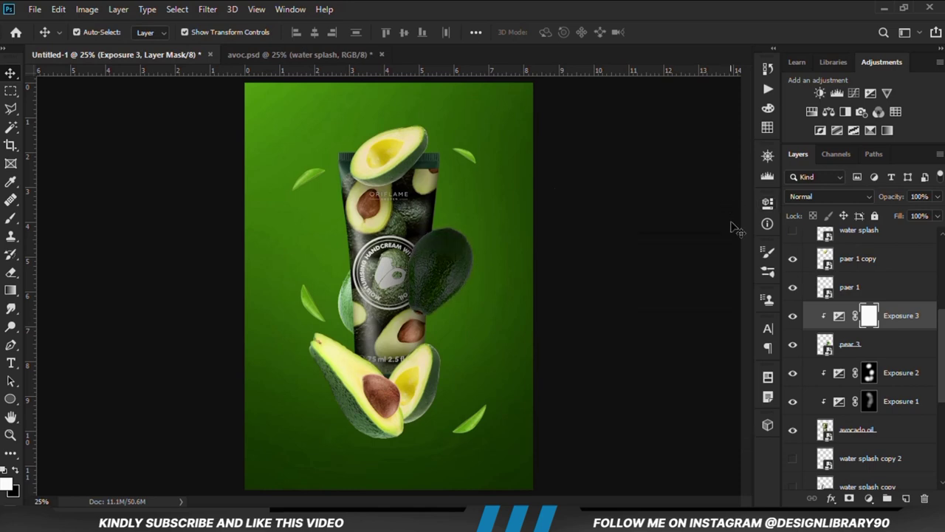
{"action": "left_click", "coordinate": [793, 316]}
{"action": "left_click", "coordinate": [793, 316]}
{"action": "key", "text": "ctrl+i"}
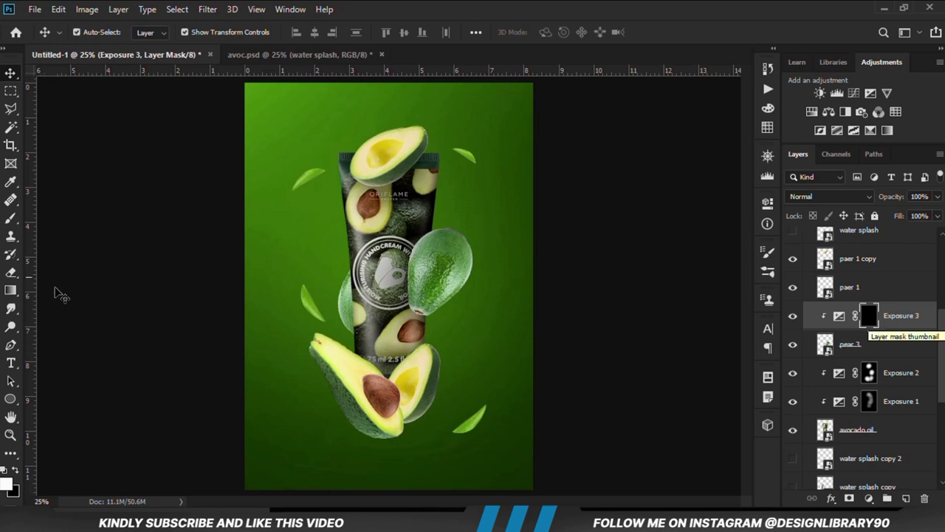
Paint shading on the whole avocado in the Exposure 3 mask with 30% and 13% brush opacity, and set the adjustment's opacity to 74%.
{"action": "key", "text": "b"}
{"action": "mouse_move", "coordinate": [495, 232]}
{"action": "left_mouse_down"}
{"action": "mouse_move", "coordinate": [485, 217]}
{"action": "mouse_move", "coordinate": [450, 358]}
{"action": "mouse_move", "coordinate": [428, 347]}
{"action": "mouse_move", "coordinate": [515, 224]}
{"action": "left_mouse_up"}
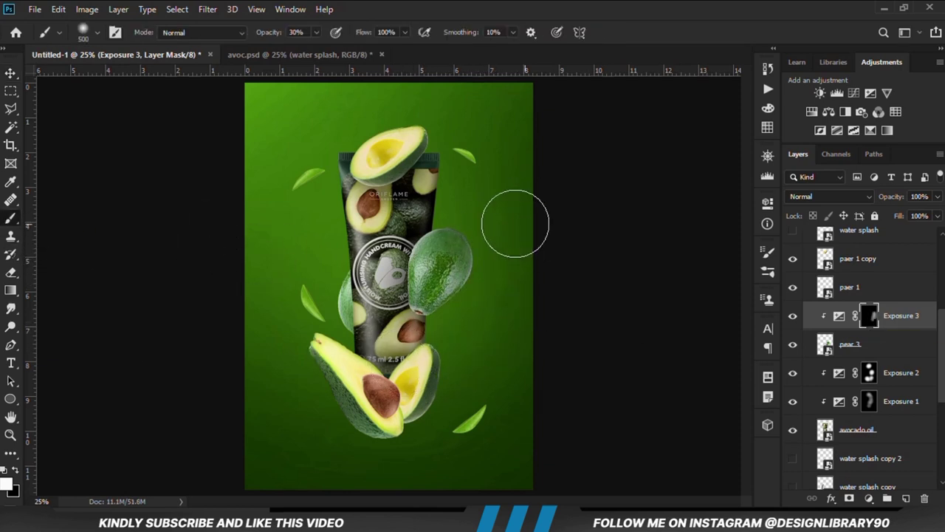
{"action": "left_click_drag", "start_coordinate": [473, 316], "coordinate": [403, 350]}
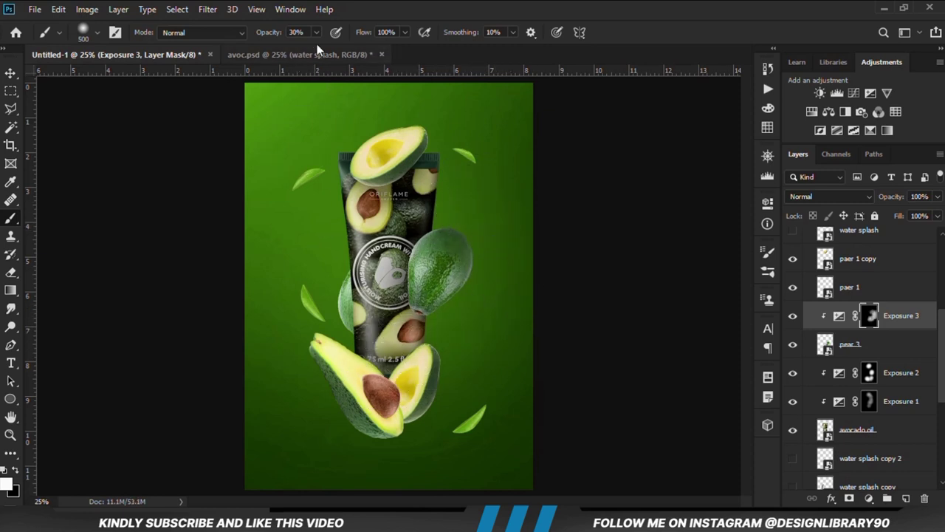
{"action": "left_click", "coordinate": [367, 5]}
{"action": "mouse_move", "coordinate": [419, 265]}
{"action": "left_mouse_down"}
{"action": "mouse_move", "coordinate": [402, 266]}
{"action": "mouse_move", "coordinate": [472, 297]}
{"action": "left_mouse_up"}
{"action": "left_click", "coordinate": [793, 316]}
{"action": "left_click", "coordinate": [792, 316]}
{"action": "left_click", "coordinate": [938, 197]}
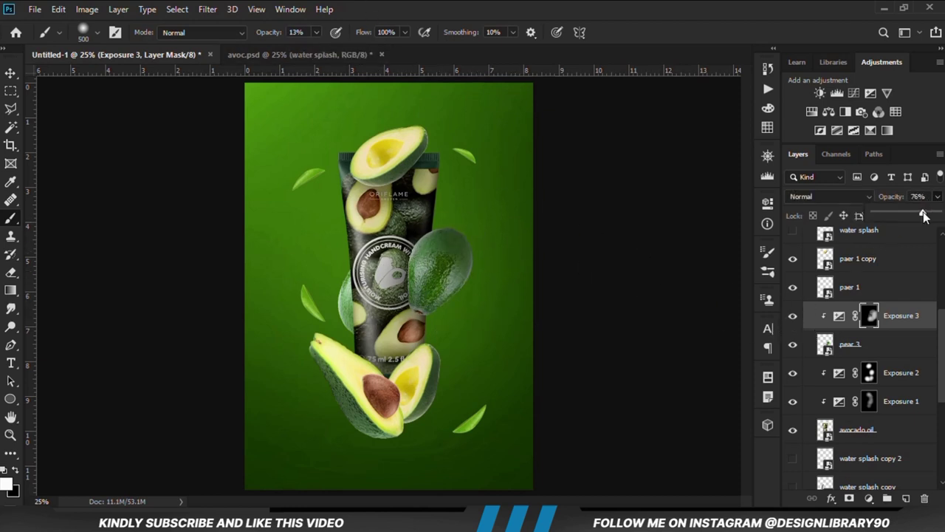
{"action": "left_click_drag", "start_coordinate": [924, 215], "coordinate": [921, 215]}
Add an Exposure adjustment clipped to the top avocado's layer, paer 1 copy, set its exposure to -3.56 and invert its mask to black.
{"action": "left_click", "coordinate": [10, 72]}
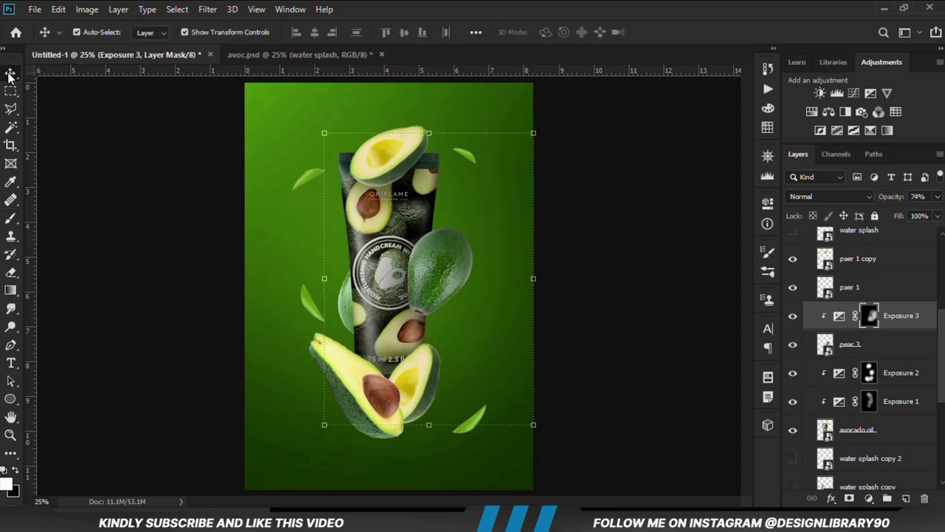
{"action": "left_click", "coordinate": [405, 174]}
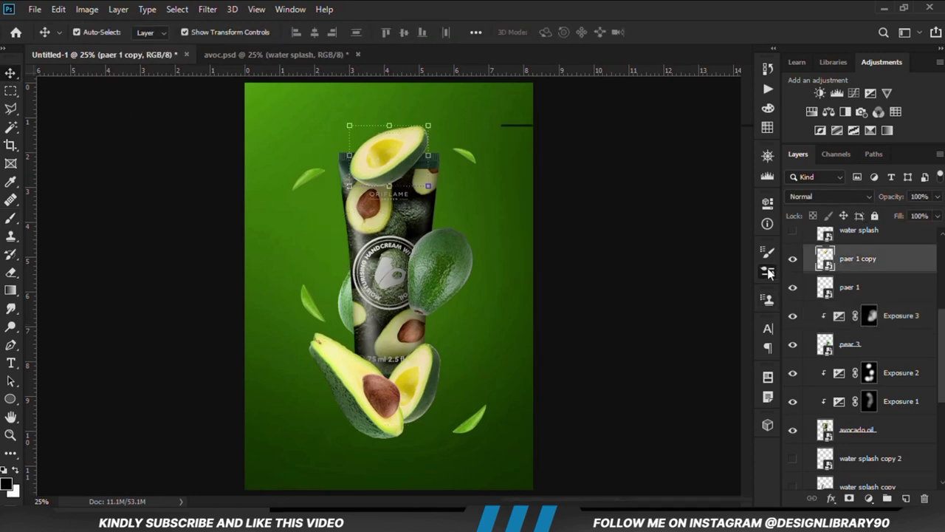
{"action": "left_click", "coordinate": [768, 271]}
{"action": "left_click", "coordinate": [729, 138]}
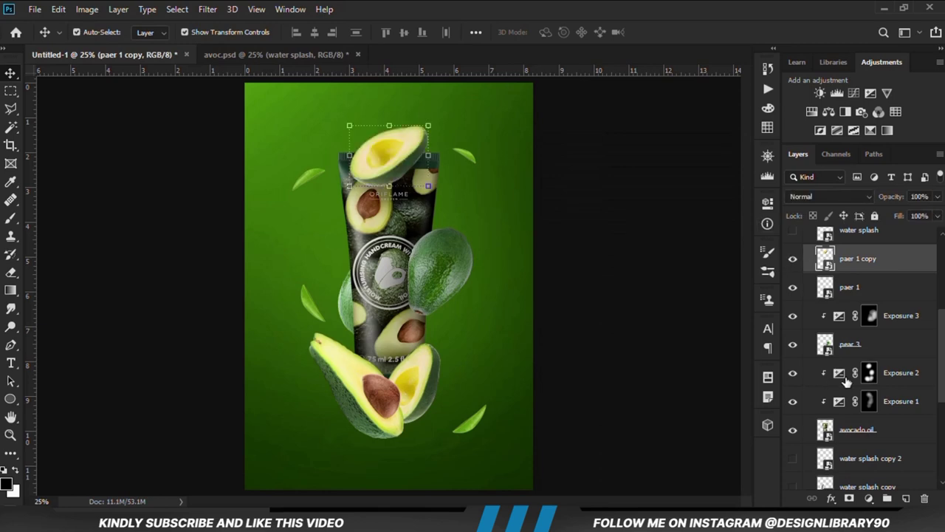
{"action": "left_click", "coordinate": [868, 499]}
{"action": "left_click", "coordinate": [857, 332]}
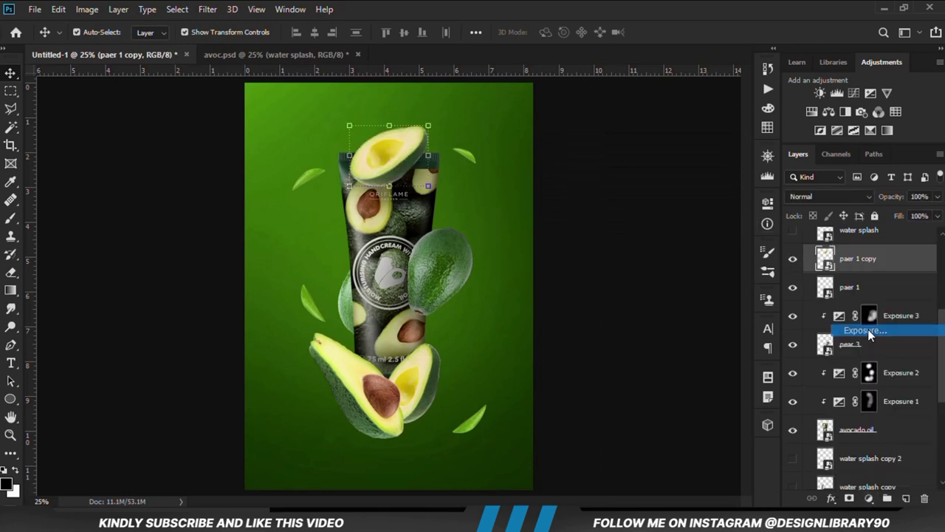
{"action": "left_click_drag", "start_coordinate": [630, 279], "coordinate": [603, 279]}
{"action": "left_click", "coordinate": [648, 434]}
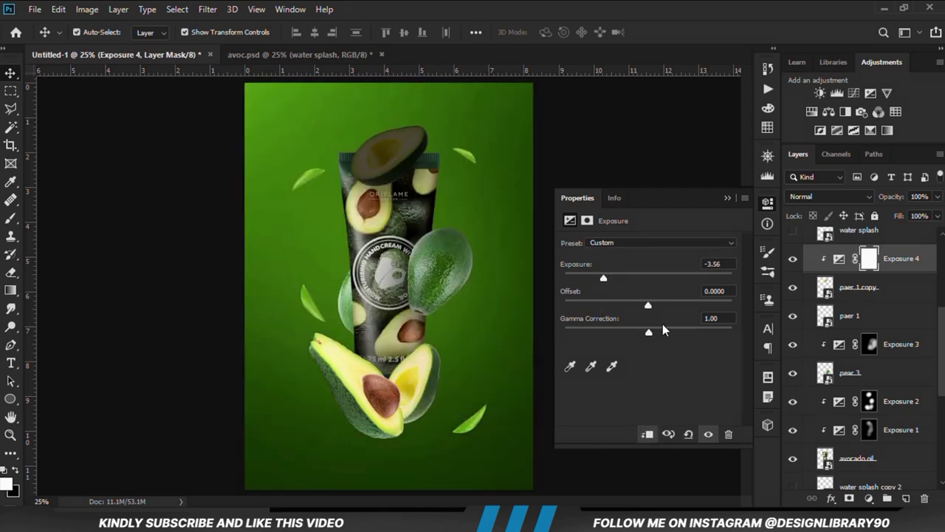
{"action": "left_click", "coordinate": [727, 197]}
{"action": "left_click", "coordinate": [791, 260]}
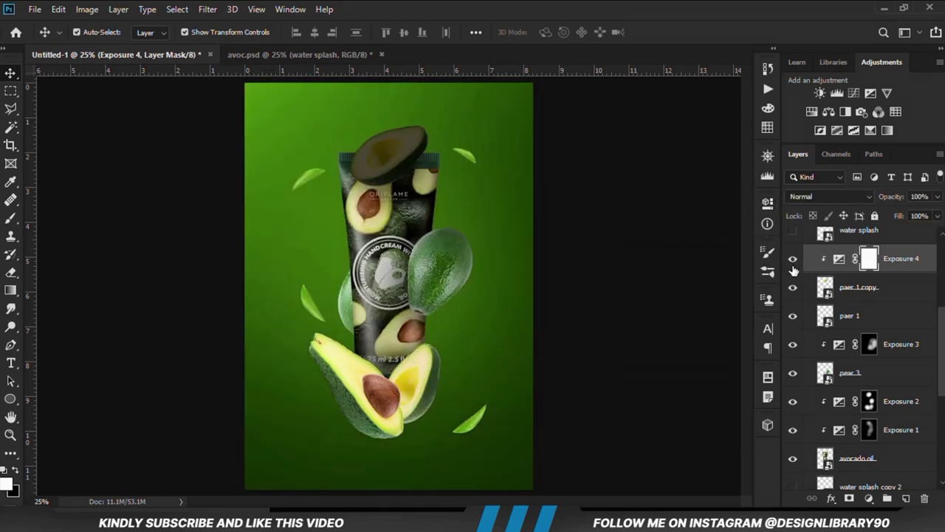
{"action": "key", "text": "ctrl+i"}
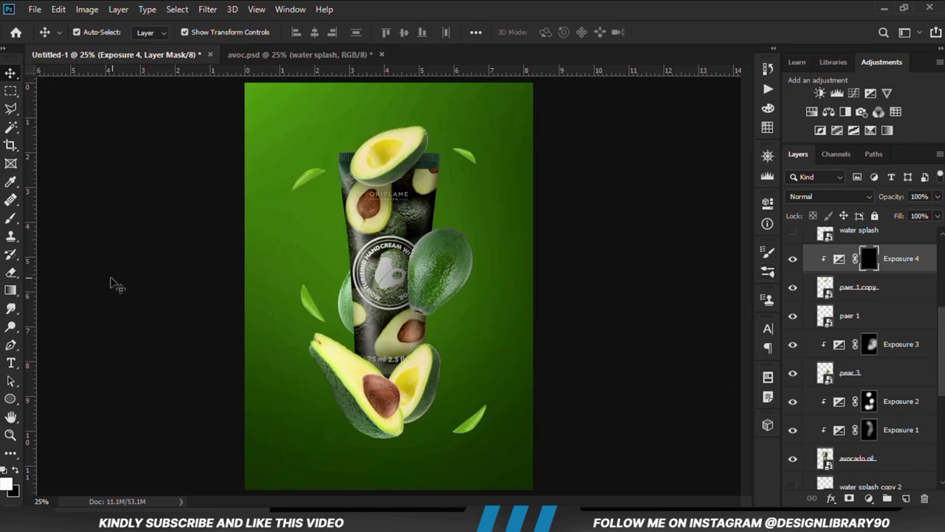
Paint a shadow across the top avocado's lower part in the Exposure 4 mask, setting the brush to 41% opacity and 300 px.
{"action": "right_click", "coordinate": [11, 219]}
{"action": "left_click", "coordinate": [93, 218]}
{"action": "scroll", "coordinate": [382, 124], "scroll_direction": "up", "scroll_amount": 4}
{"action": "left_click", "coordinate": [316, 32]}
{"action": "left_click", "coordinate": [367, 13]}
{"action": "left_click_drag", "start_coordinate": [425, 191], "coordinate": [328, 206]}
{"action": "left_click_drag", "start_coordinate": [315, 33], "coordinate": [340, 46]}
{"action": "key", "text": "bracketleft"}
{"action": "key", "text": "bracketleft"}
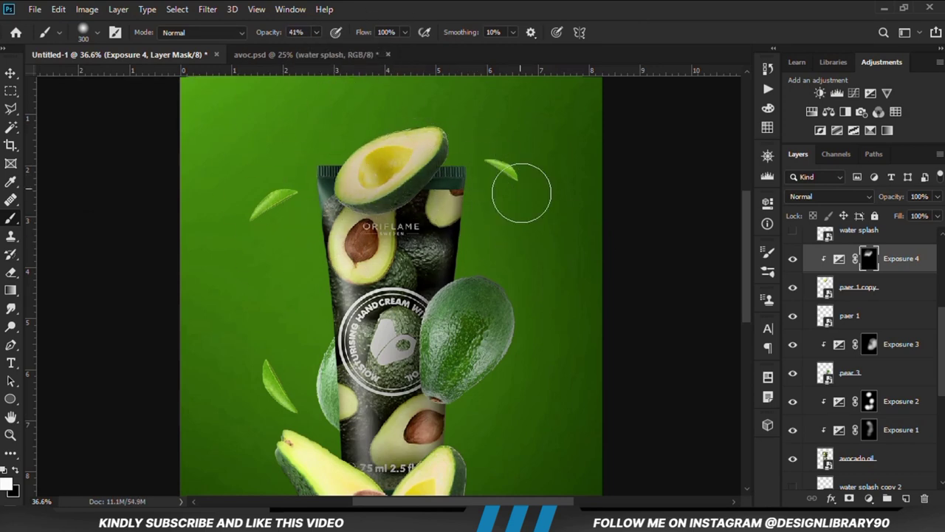
Set the Exposure 4 adjustment's opacity to 88% and compare the top avocado with the adjustment hidden.
{"action": "left_click_drag", "start_coordinate": [937, 197], "coordinate": [935, 220]}
{"action": "left_click", "coordinate": [792, 261]}
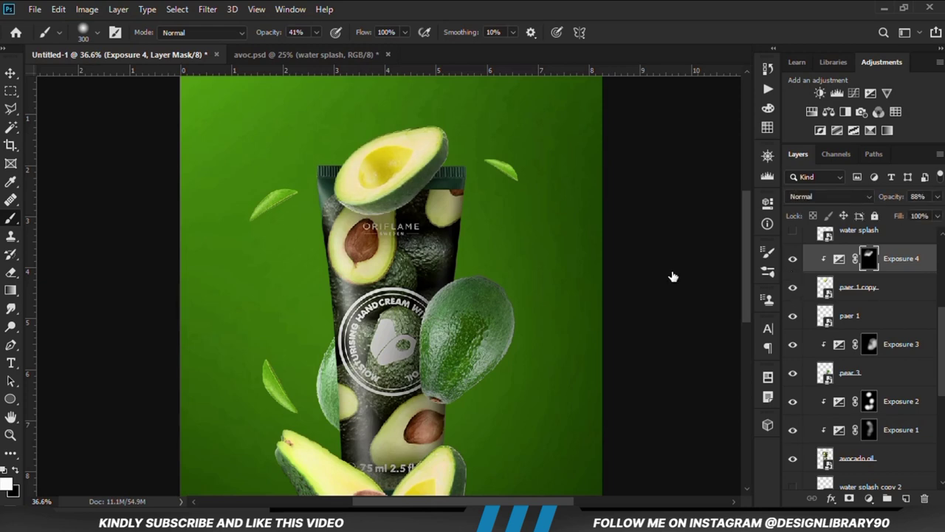
{"action": "left_click", "coordinate": [792, 261]}
Add an Exposure adjustment clipped to the pear 2 layer, lower its exposure and invert its mask to black.
{"action": "key", "text": "ctrl+0"}
{"action": "left_click", "coordinate": [11, 73]}
{"action": "left_click", "coordinate": [362, 377]}
{"action": "left_click", "coordinate": [793, 243]}
{"action": "left_click", "coordinate": [793, 242]}
{"action": "left_click", "coordinate": [869, 499]}
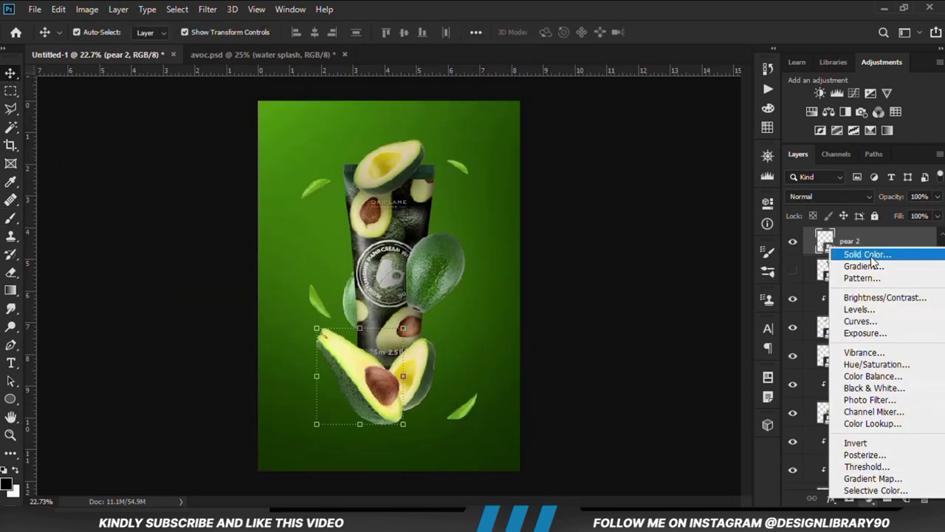
{"action": "left_click", "coordinate": [860, 331]}
{"action": "left_click", "coordinate": [647, 435]}
{"action": "left_click_drag", "start_coordinate": [648, 278], "coordinate": [618, 278]}
{"action": "left_click", "coordinate": [768, 202]}
{"action": "key", "text": "ctrl+i"}
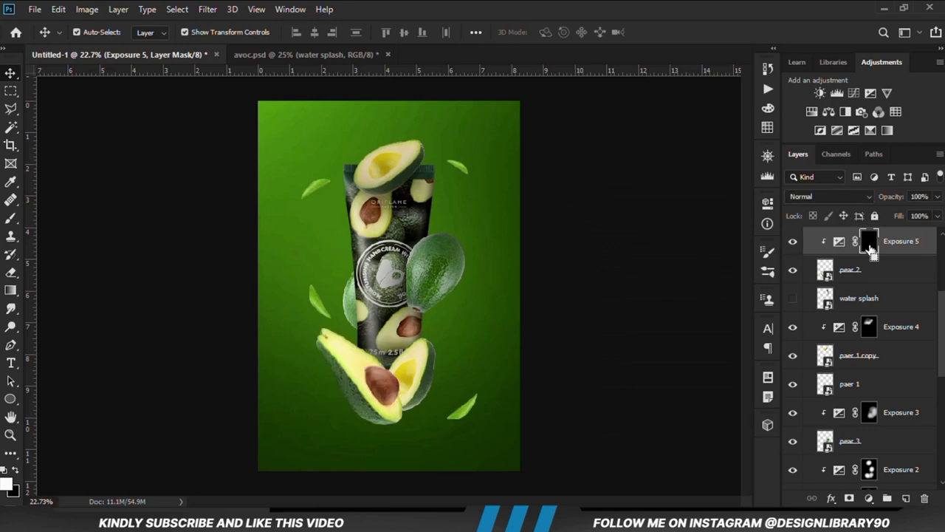
Paint a soft shadow over the whole avocado's lower part in the Exposure 5 mask at 18% brush opacity, comparing with the adjustment hidden.
{"action": "right_click", "coordinate": [11, 219]}
{"action": "left_click", "coordinate": [49, 219]}
{"action": "scroll", "coordinate": [377, 323], "scroll_direction": "up", "scroll_amount": 5}
{"action": "left_click_drag", "start_coordinate": [311, 46], "coordinate": [296, 46]}
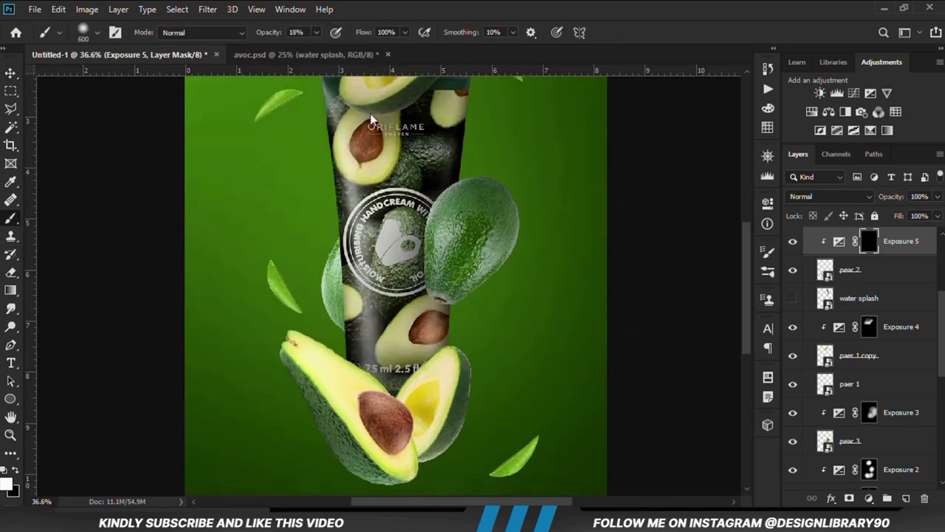
{"action": "scroll", "coordinate": [355, 230], "scroll_direction": "down", "scroll_amount": 2}
{"action": "mouse_move", "coordinate": [306, 344]}
{"action": "left_mouse_down"}
{"action": "mouse_move", "coordinate": [318, 297]}
{"action": "mouse_move", "coordinate": [441, 460]}
{"action": "left_mouse_up"}
{"action": "left_click", "coordinate": [295, 309]}
{"action": "left_click", "coordinate": [794, 242]}
{"action": "left_click", "coordinate": [794, 243]}
{"action": "left_click_drag", "start_coordinate": [332, 459], "coordinate": [234, 341]}
Add an Exposure adjustment clipped to the avocado behind the tube, pear 3 copy, and set its exposure to -3.61.
{"action": "left_click", "coordinate": [10, 73]}
{"action": "left_click", "coordinate": [144, 251]}
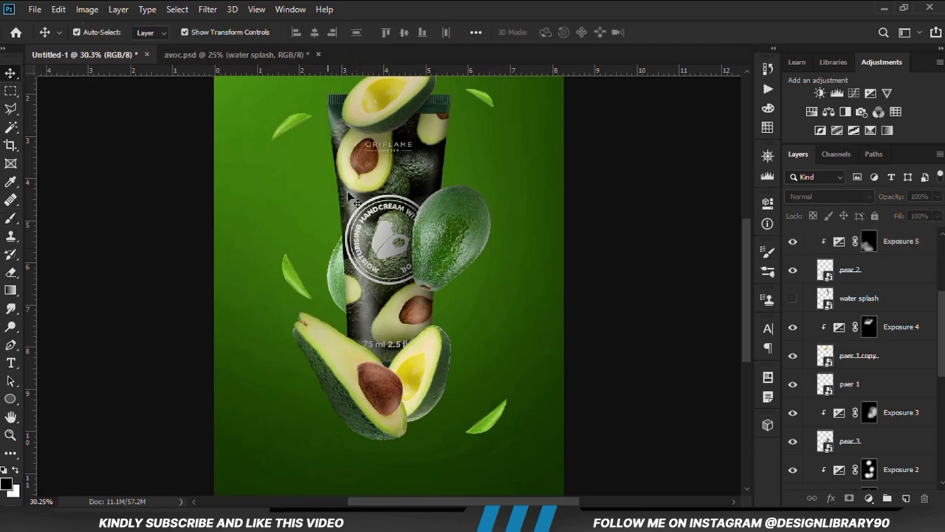
{"action": "left_click", "coordinate": [336, 276]}
{"action": "left_click", "coordinate": [792, 474]}
{"action": "left_click", "coordinate": [793, 474]}
{"action": "scroll", "coordinate": [827, 466], "scroll_direction": "down", "scroll_amount": 2}
{"action": "left_click", "coordinate": [869, 498]}
{"action": "left_click", "coordinate": [875, 338]}
{"action": "left_click_drag", "start_coordinate": [647, 277], "coordinate": [601, 278]}
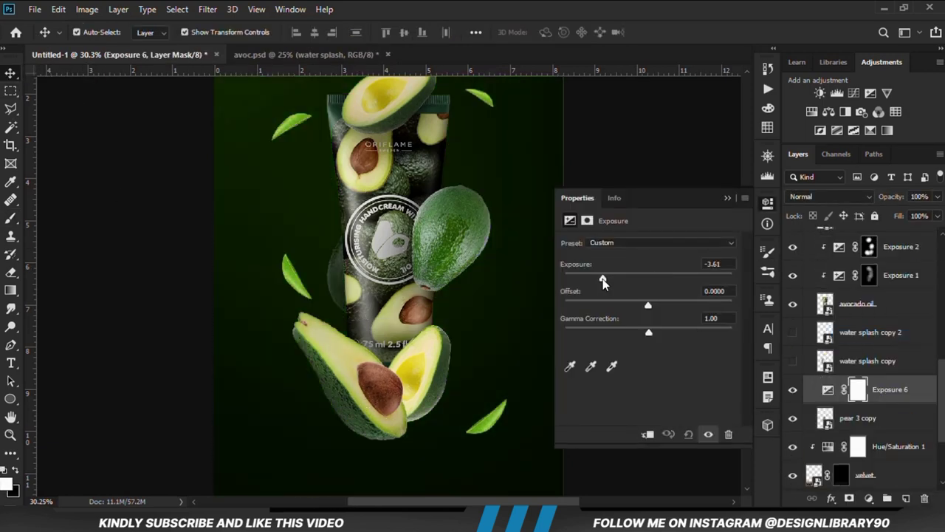
{"action": "left_click", "coordinate": [650, 435]}
{"action": "left_click", "coordinate": [732, 196]}
Invert the Exposure 6 mask to black and paint a shadow over the avocado behind the tube.
{"action": "left_click", "coordinate": [793, 390]}
{"action": "left_click", "coordinate": [792, 390]}
{"action": "key", "text": "ctrl+i"}
{"action": "left_click", "coordinate": [11, 218]}
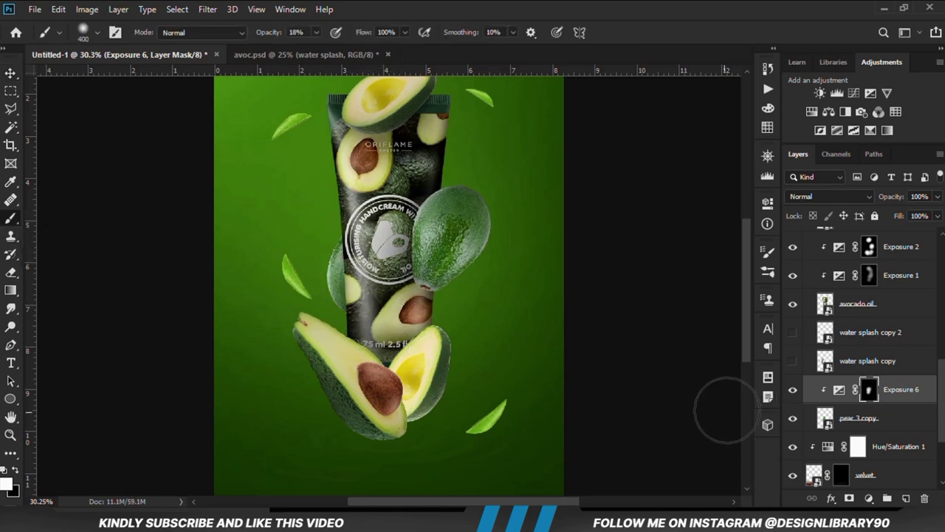
{"action": "key", "text": "ctrl+minus"}
{"action": "key", "text": "v"}
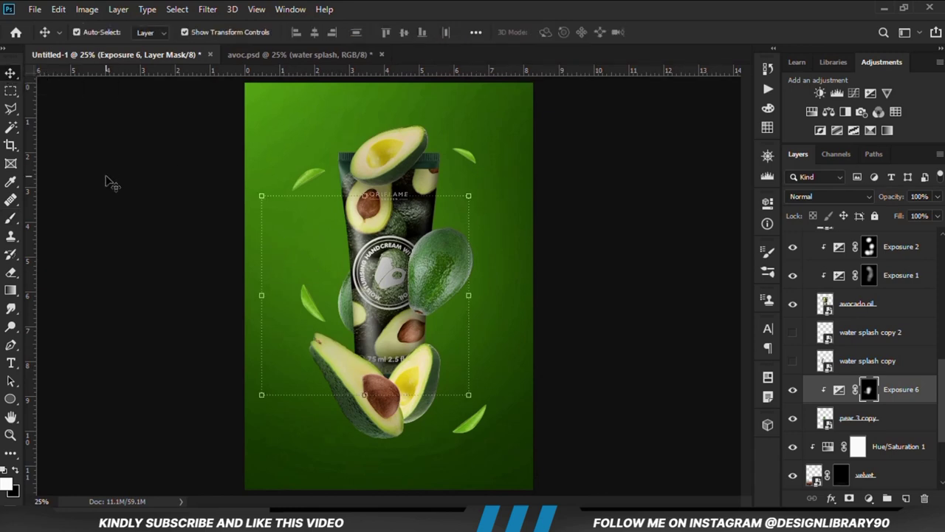
Add a Curves adjustment clipped to the top avocado above Exposure 4 and lower its curve slightly.
{"action": "left_click", "coordinate": [142, 198]}
{"action": "left_click", "coordinate": [390, 156]}
{"action": "left_click", "coordinate": [792, 245]}
{"action": "left_click", "coordinate": [793, 245]}
{"action": "left_click", "coordinate": [870, 498]}
{"action": "left_click", "coordinate": [865, 327]}
{"action": "left_click", "coordinate": [644, 437]}
{"action": "left_click_drag", "start_coordinate": [632, 375], "coordinate": [633, 384]}
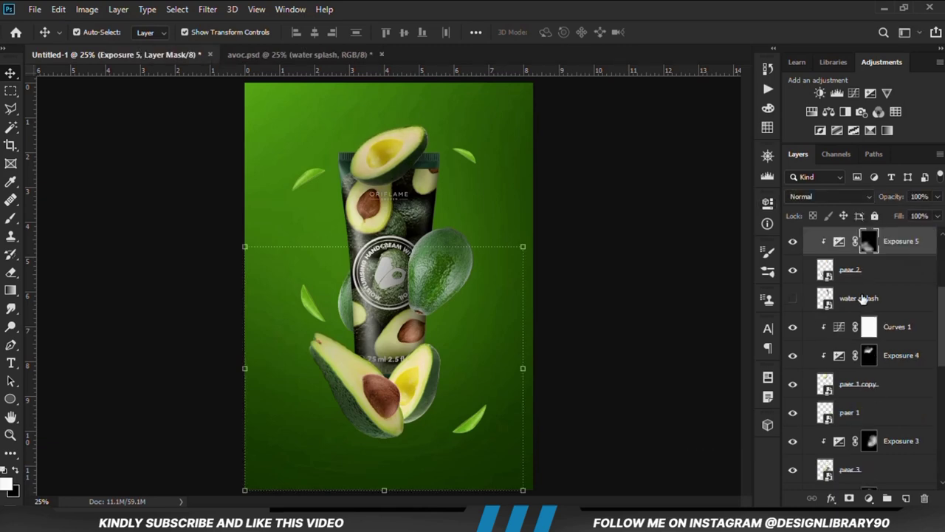
Add a Curves adjustment clipped to the pear 2 layer and lower its curve slightly.
{"action": "left_click", "coordinate": [851, 270]}
{"action": "left_click", "coordinate": [869, 497]}
{"action": "left_click", "coordinate": [805, 323]}
{"action": "left_click", "coordinate": [647, 434]}
{"action": "left_click_drag", "start_coordinate": [627, 381], "coordinate": [626, 389]}
{"action": "left_click", "coordinate": [663, 354]}
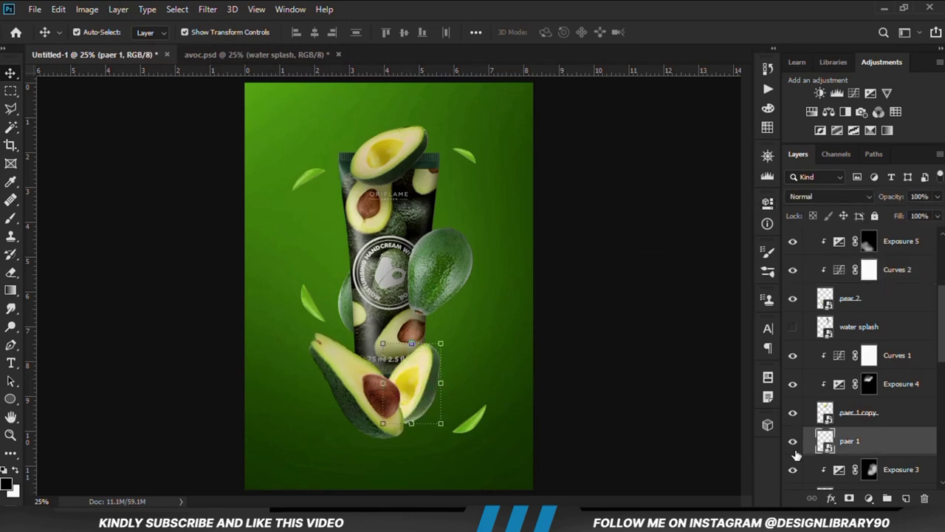
Add an Exposure adjustment clipped to the paer 1 layer and lower its exposure.
{"action": "left_click", "coordinate": [869, 498]}
{"action": "left_click", "coordinate": [747, 287]}
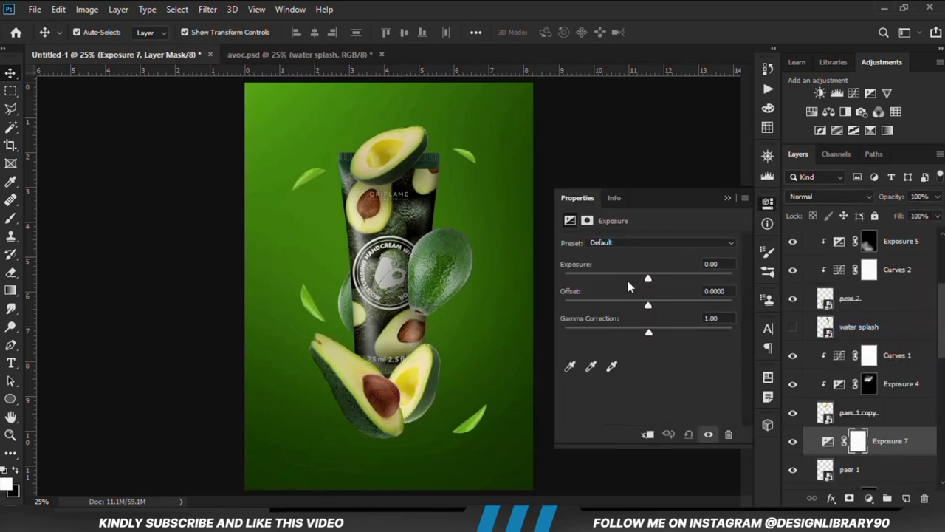
{"action": "left_click_drag", "start_coordinate": [643, 278], "coordinate": [610, 278]}
{"action": "left_click", "coordinate": [647, 435]}
{"action": "left_click", "coordinate": [728, 198]}
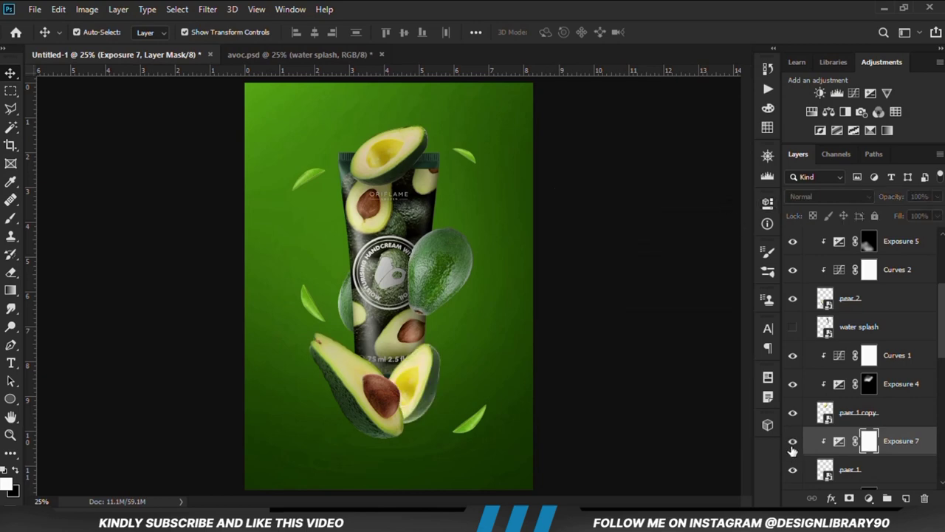
Invert the Exposure 7 mask to black and paint a shadow on the rear bottom avocado half with a 400 px brush at 25% opacity.
{"action": "key", "text": "ctrl+i"}
{"action": "key", "text": "b"}
{"action": "scroll", "coordinate": [379, 414], "scroll_direction": "up", "scroll_amount": 3}
{"action": "left_click_drag", "start_coordinate": [315, 49], "coordinate": [320, 50]}
{"action": "mouse_move", "coordinate": [399, 396]}
{"action": "left_mouse_down"}
{"action": "mouse_move", "coordinate": [385, 416]}
{"action": "mouse_move", "coordinate": [374, 393]}
{"action": "mouse_move", "coordinate": [391, 408]}
{"action": "left_mouse_up"}
{"action": "mouse_move", "coordinate": [458, 429]}
{"action": "left_mouse_down"}
{"action": "mouse_move", "coordinate": [342, 288]}
{"action": "mouse_move", "coordinate": [488, 438]}
{"action": "left_mouse_up"}
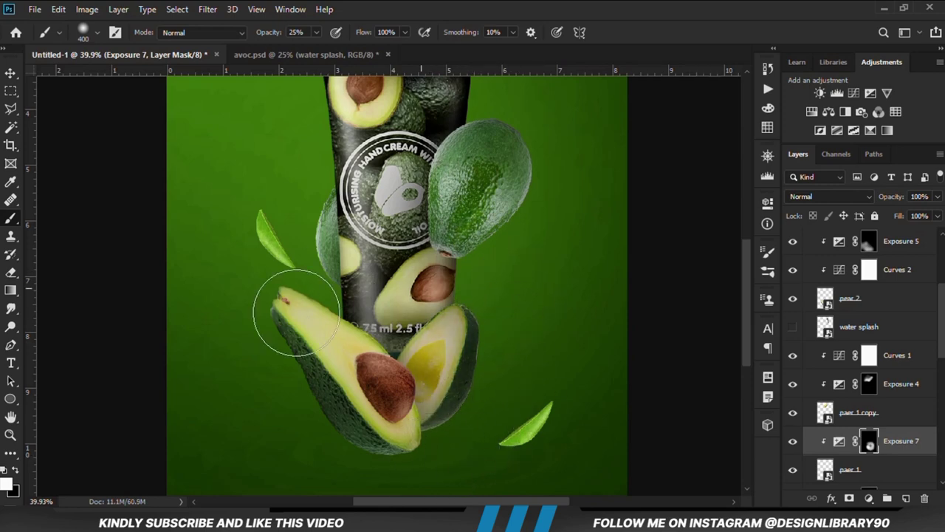
{"action": "scroll", "coordinate": [331, 310], "scroll_direction": "down", "scroll_amount": 2}
{"action": "key", "text": "v"}
Add an Exposure adjustment clipped to leaf copy 2, set its exposure to -2.22 and invert its mask to black.
{"action": "left_click", "coordinate": [313, 297]}
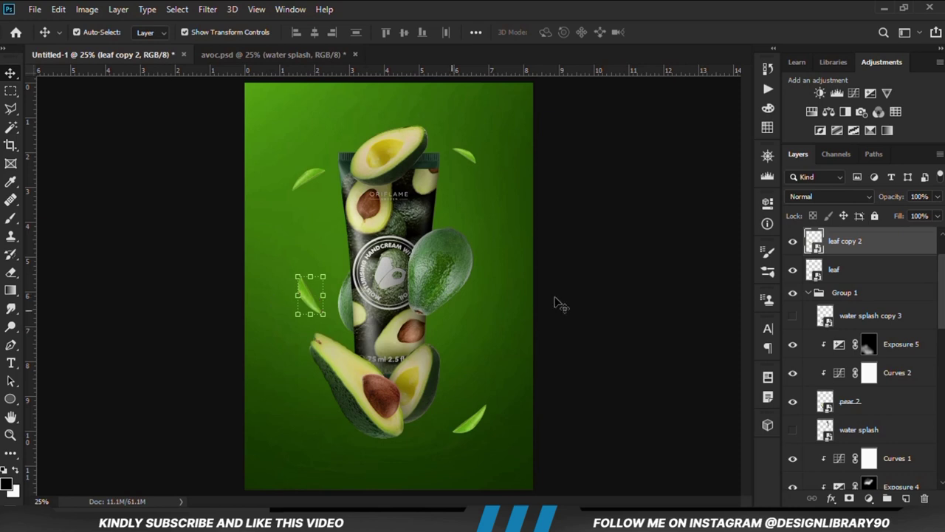
{"action": "left_click", "coordinate": [559, 302]}
{"action": "left_click", "coordinate": [309, 295]}
{"action": "left_click", "coordinate": [872, 500]}
{"action": "left_click", "coordinate": [797, 330]}
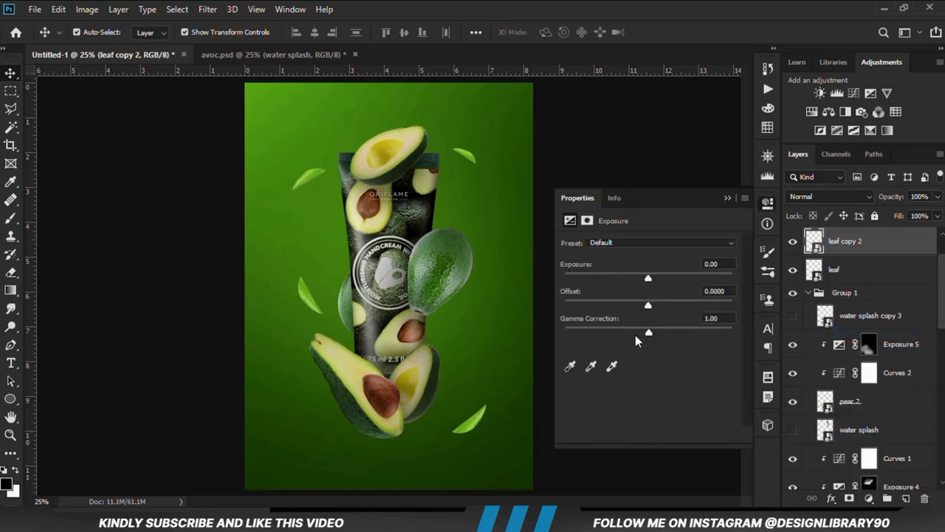
{"action": "left_click_drag", "start_coordinate": [648, 278], "coordinate": [623, 303]}
{"action": "left_click", "coordinate": [647, 436]}
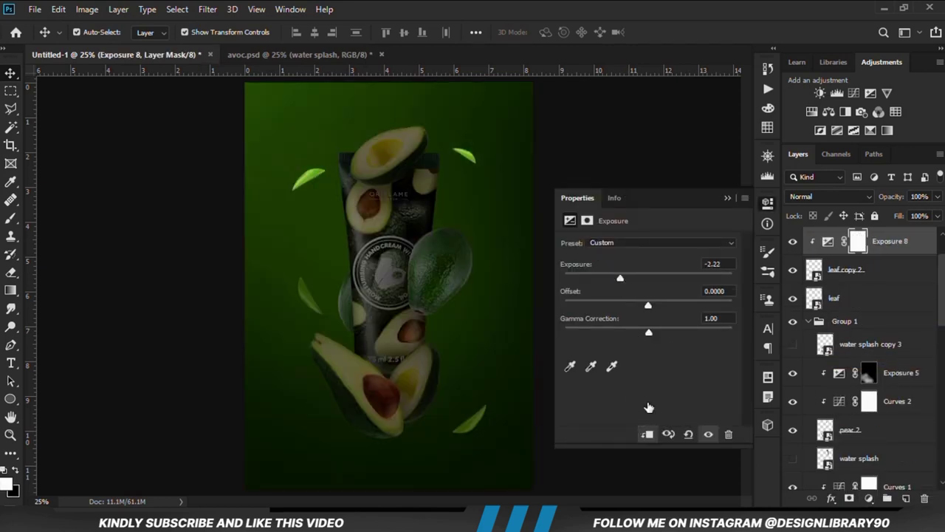
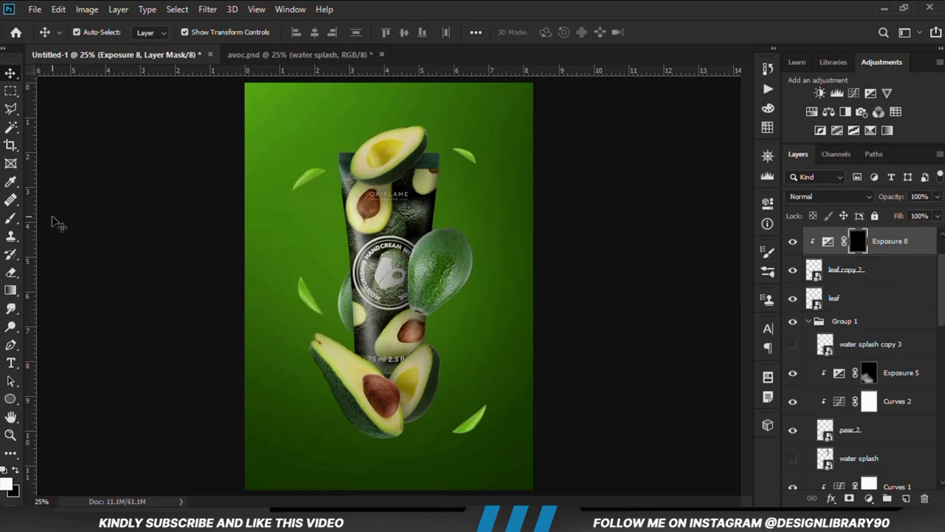
Paint a shadow along the lower side of the leaf copy 2 leaf in the Exposure 8 mask.
{"action": "left_click", "coordinate": [11, 218]}
{"action": "left_click", "coordinate": [60, 221]}
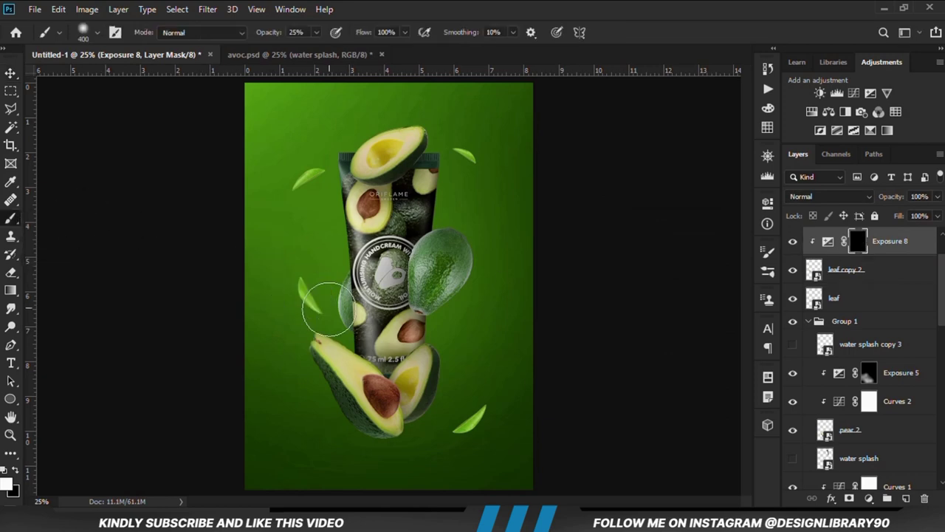
{"action": "scroll", "coordinate": [310, 295], "scroll_direction": "up", "scroll_amount": 3}
{"action": "mouse_move", "coordinate": [252, 312]}
{"action": "left_mouse_down"}
{"action": "mouse_move", "coordinate": [293, 354]}
{"action": "mouse_move", "coordinate": [342, 354]}
{"action": "mouse_move", "coordinate": [290, 347]}
{"action": "mouse_move", "coordinate": [241, 325]}
{"action": "left_mouse_up"}
{"action": "scroll", "coordinate": [244, 321], "scroll_direction": "down", "scroll_amount": 2}
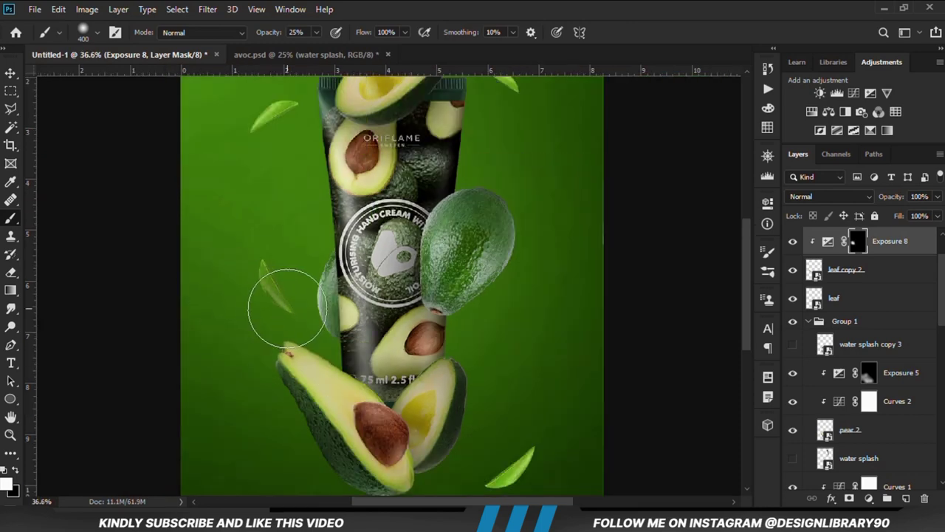
Add a second Exposure adjustment clipped to leaf copy 2, set its exposure to +3.00 and invert its mask to black.
{"action": "left_click", "coordinate": [869, 499]}
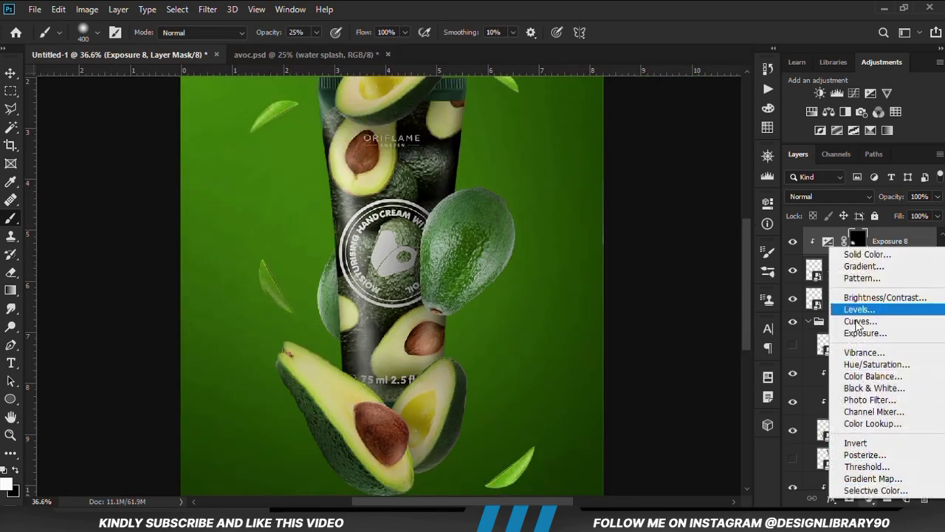
{"action": "left_click", "coordinate": [861, 332]}
{"action": "left_click_drag", "start_coordinate": [662, 275], "coordinate": [686, 278]}
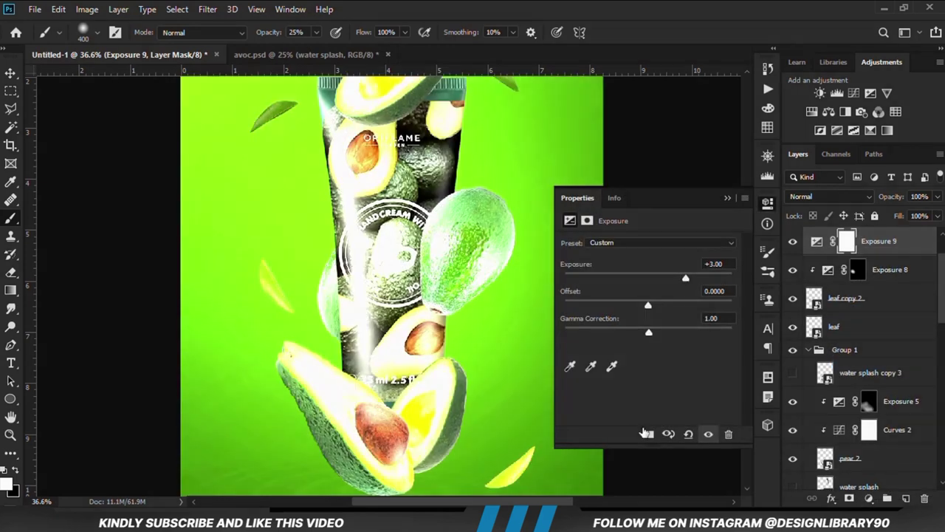
{"action": "left_click", "coordinate": [648, 436]}
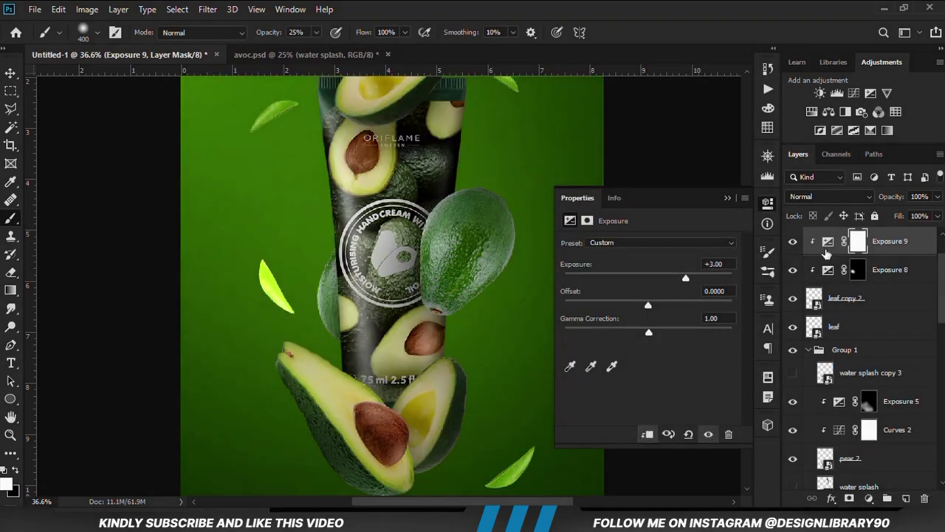
{"action": "key", "text": "ctrl+i"}
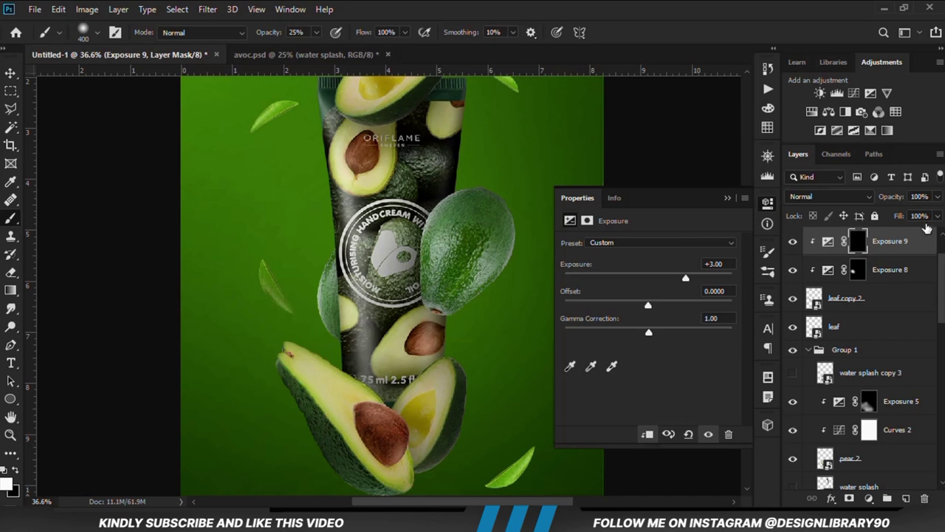
Paint a highlight along the upper edge of the leaf copy 2 leaf in the Exposure 9 mask.
{"action": "mouse_move", "coordinate": [295, 240]}
{"action": "left_mouse_down"}
{"action": "mouse_move", "coordinate": [317, 291]}
{"action": "mouse_move", "coordinate": [291, 274]}
{"action": "left_mouse_up"}
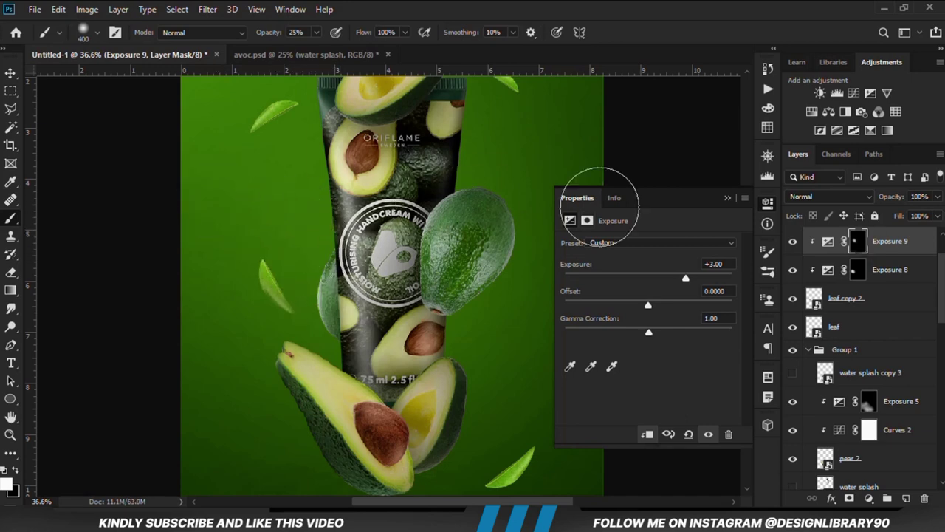
{"action": "left_click", "coordinate": [727, 198]}
{"action": "left_click", "coordinate": [12, 73]}
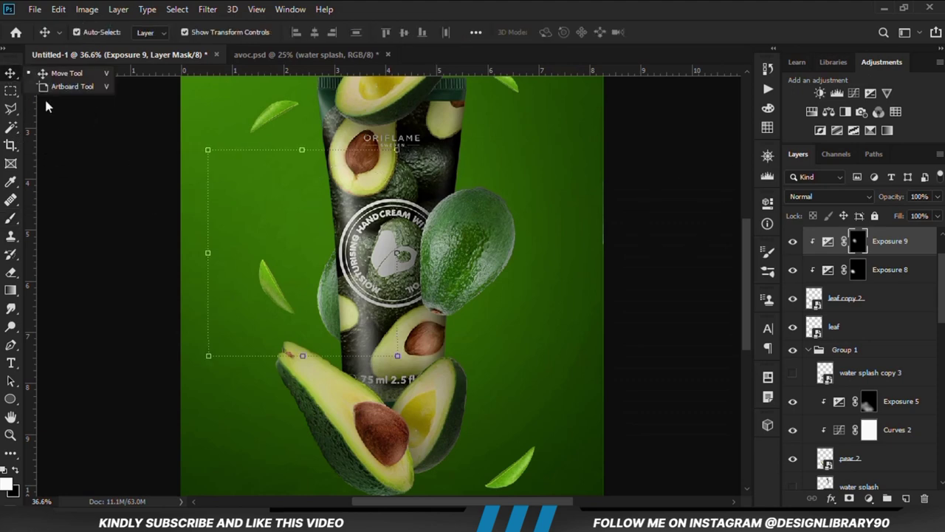
Add an Exposure adjustment clipped to leaf copy 3, set its exposure to -3.00 and invert its mask to black.
{"action": "left_click_drag", "start_coordinate": [296, 117], "coordinate": [285, 115]}
{"action": "left_click", "coordinate": [791, 246]}
{"action": "left_click", "coordinate": [790, 246]}
{"action": "left_click", "coordinate": [867, 499]}
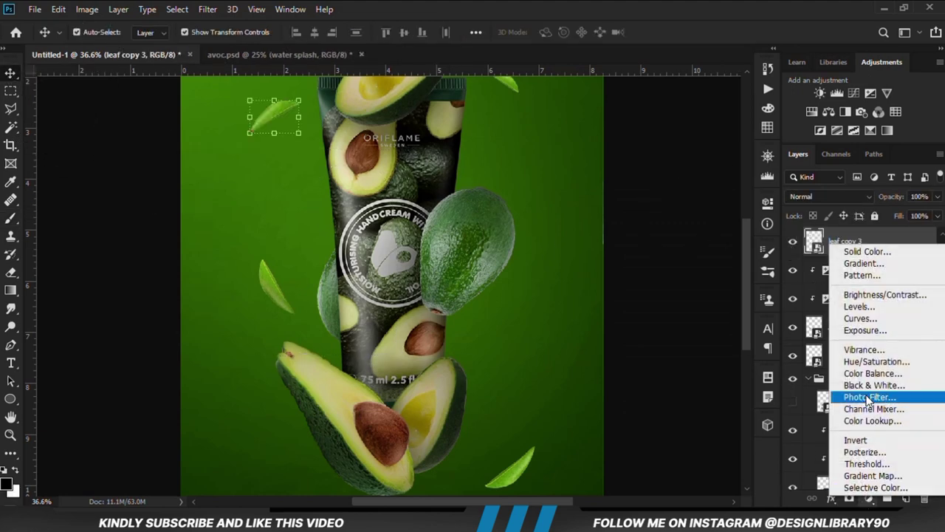
{"action": "left_click", "coordinate": [865, 330]}
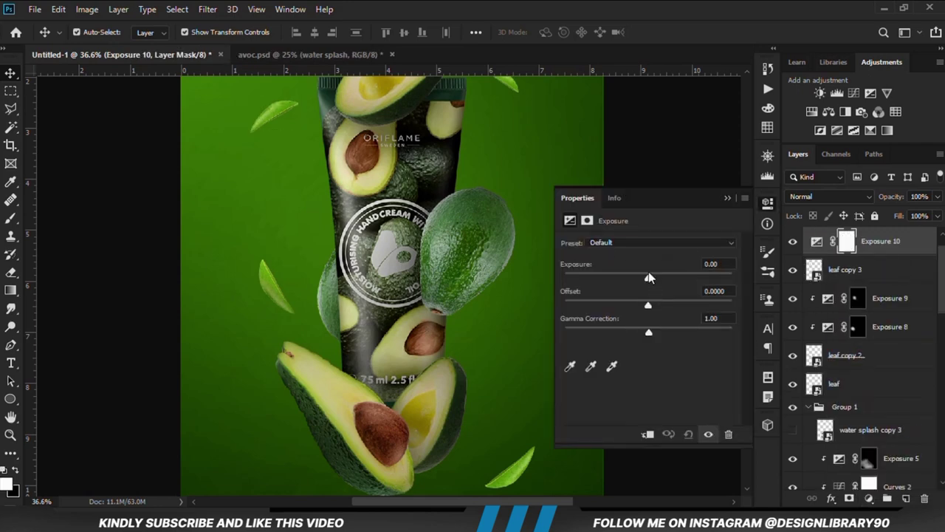
{"action": "left_click_drag", "start_coordinate": [649, 278], "coordinate": [611, 279]}
{"action": "left_click", "coordinate": [649, 435]}
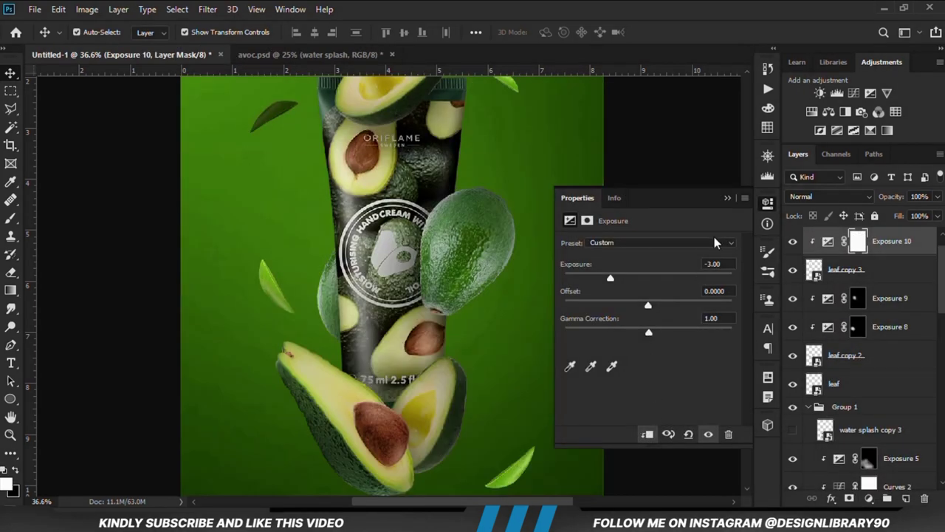
{"action": "left_click", "coordinate": [727, 199]}
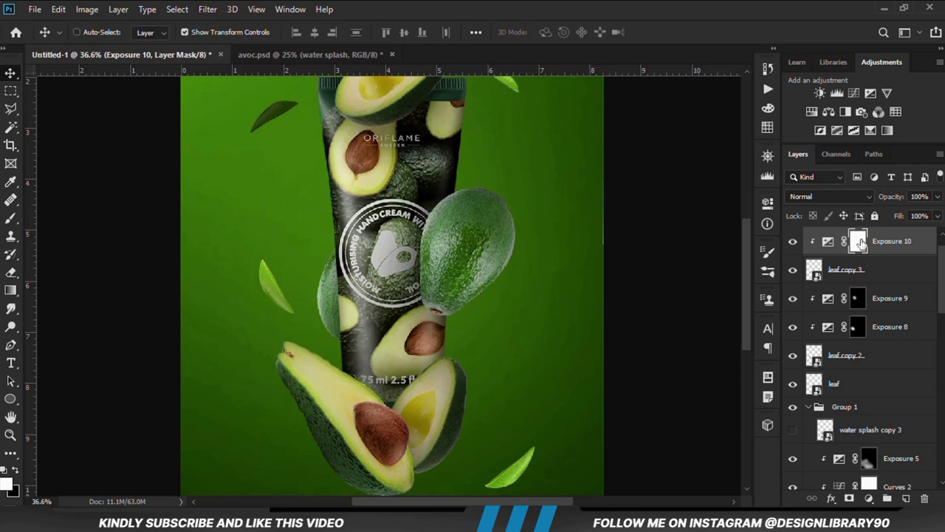
{"action": "key", "text": "ctrl+i"}
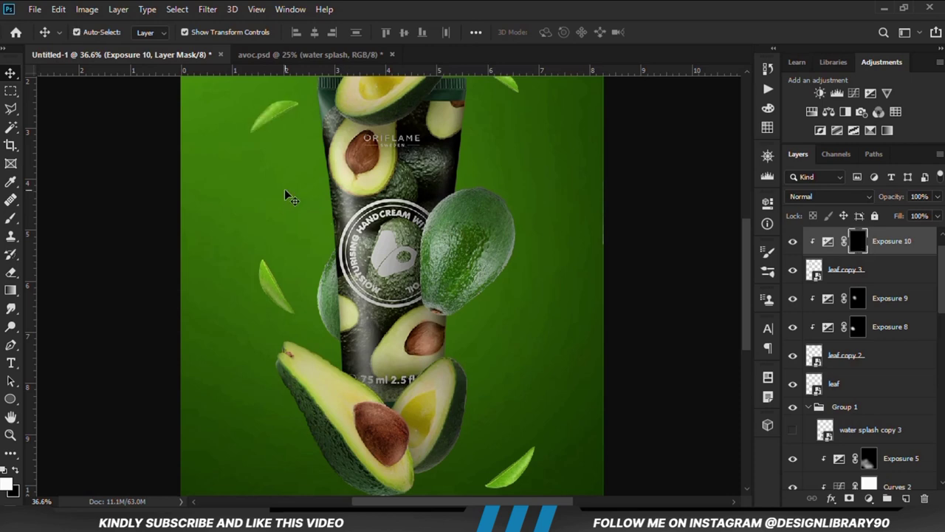
Paint a shadow along the lower side of the leaf copy 3 leaf in the Exposure 10 mask.
{"action": "right_click", "coordinate": [11, 219]}
{"action": "left_click", "coordinate": [73, 219]}
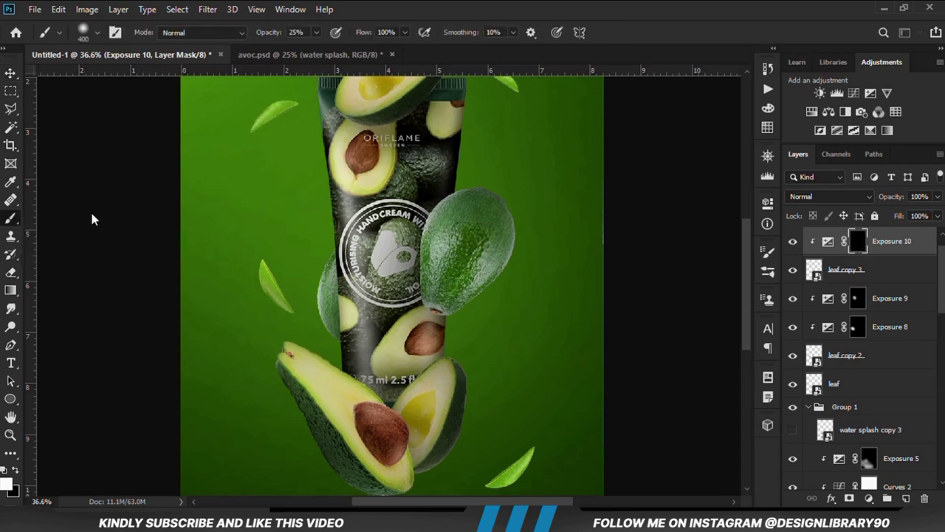
{"action": "scroll", "coordinate": [264, 101], "scroll_direction": "up", "scroll_amount": 2}
{"action": "left_click", "coordinate": [300, 150]}
{"action": "left_click_drag", "start_coordinate": [296, 151], "coordinate": [274, 158]}
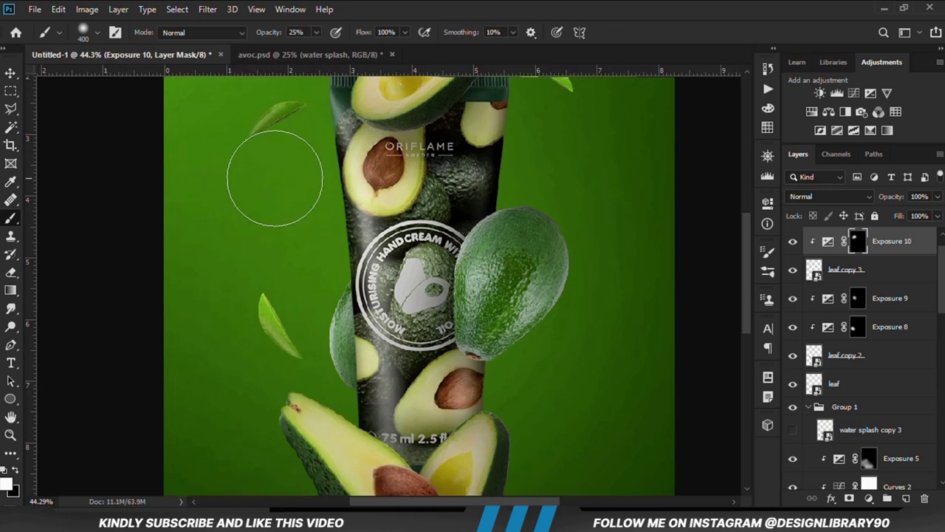
Add a second Exposure adjustment clipped to leaf copy 3, set its exposure to +3.39 and invert its mask to black.
{"action": "left_click", "coordinate": [869, 500]}
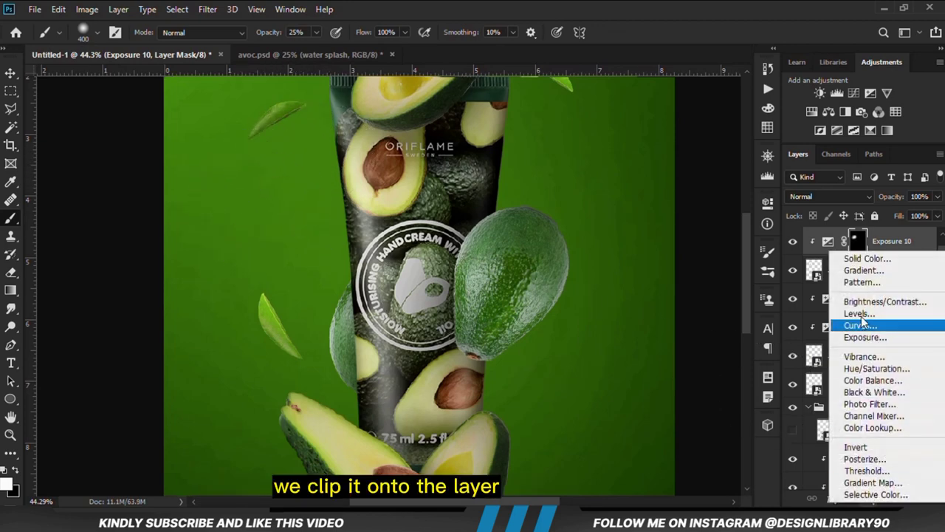
{"action": "left_click", "coordinate": [861, 334]}
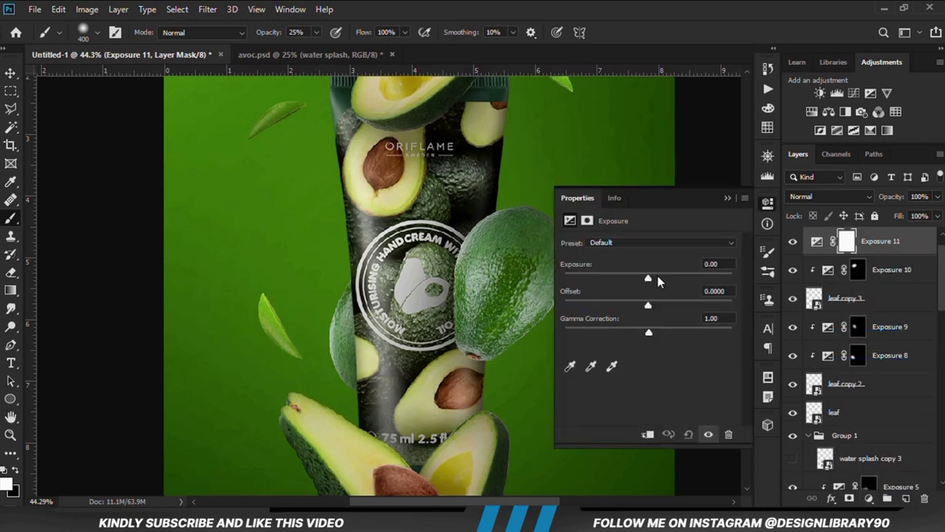
{"action": "left_click_drag", "start_coordinate": [648, 278], "coordinate": [690, 277]}
{"action": "left_click", "coordinate": [647, 435]}
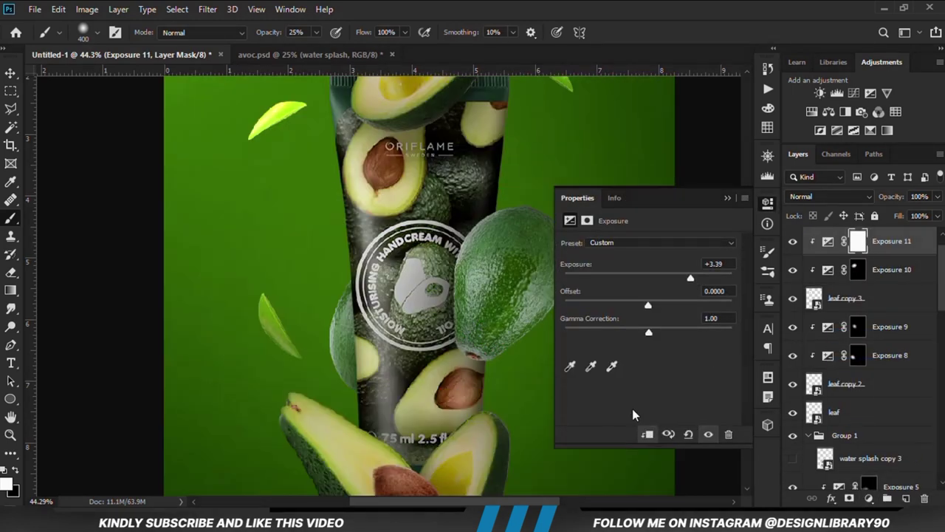
{"action": "left_click", "coordinate": [728, 199]}
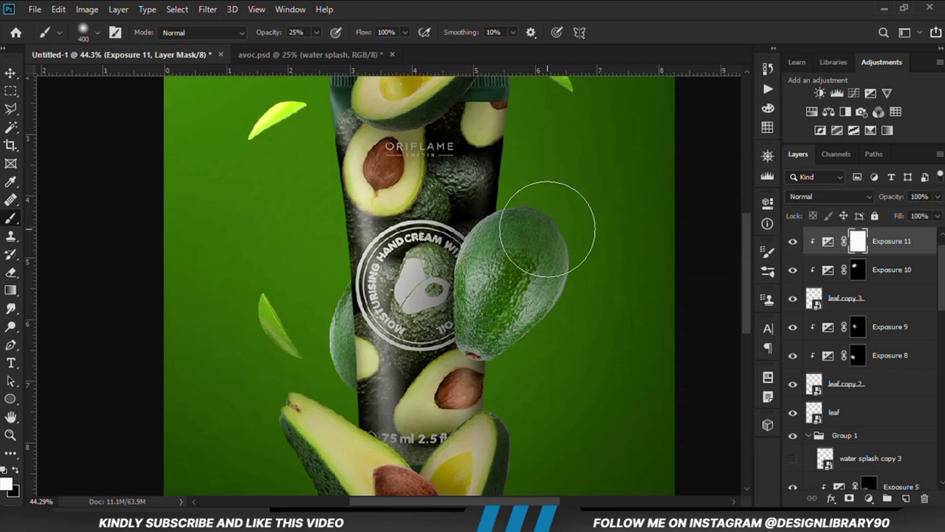
{"action": "key", "text": "ctrl+i"}
Paint a highlight along the upper edge of the leaf copy 3 leaf in the Exposure 11 mask.
{"action": "scroll", "coordinate": [509, 297], "scroll_direction": "down", "scroll_amount": 2}
{"action": "mouse_move", "coordinate": [308, 108]}
{"action": "left_mouse_down"}
{"action": "mouse_move", "coordinate": [306, 95]}
{"action": "mouse_move", "coordinate": [271, 116]}
{"action": "mouse_move", "coordinate": [305, 95]}
{"action": "mouse_move", "coordinate": [336, 93]}
{"action": "left_mouse_up"}
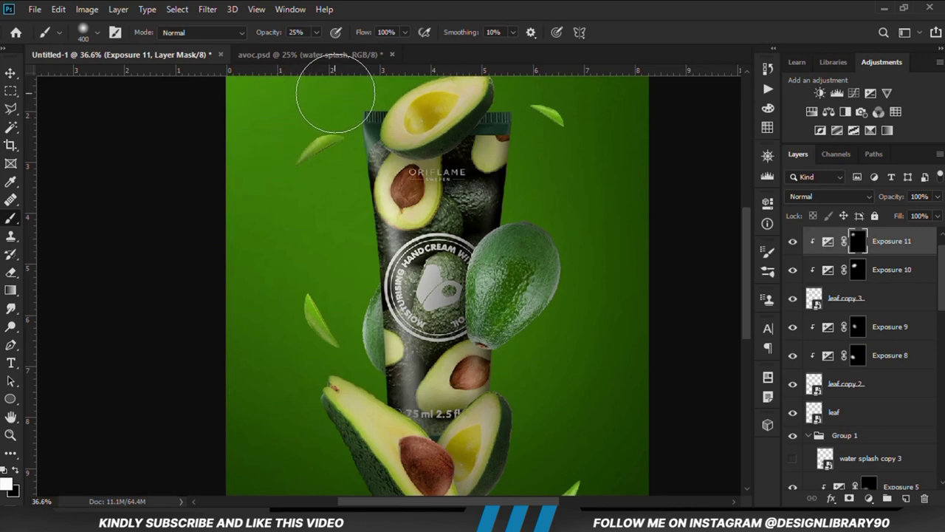
{"action": "scroll", "coordinate": [207, 192], "scroll_direction": "down", "scroll_amount": 1}
{"action": "left_click", "coordinate": [12, 74]}
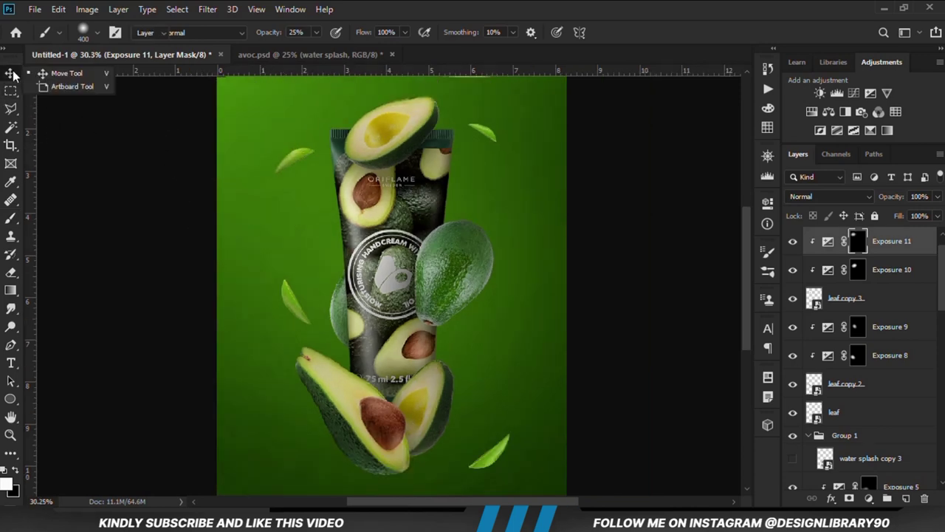
Add a Solid Color fill layer clipped directly above the avocado oil tube layer.
{"action": "left_click", "coordinate": [486, 142]}
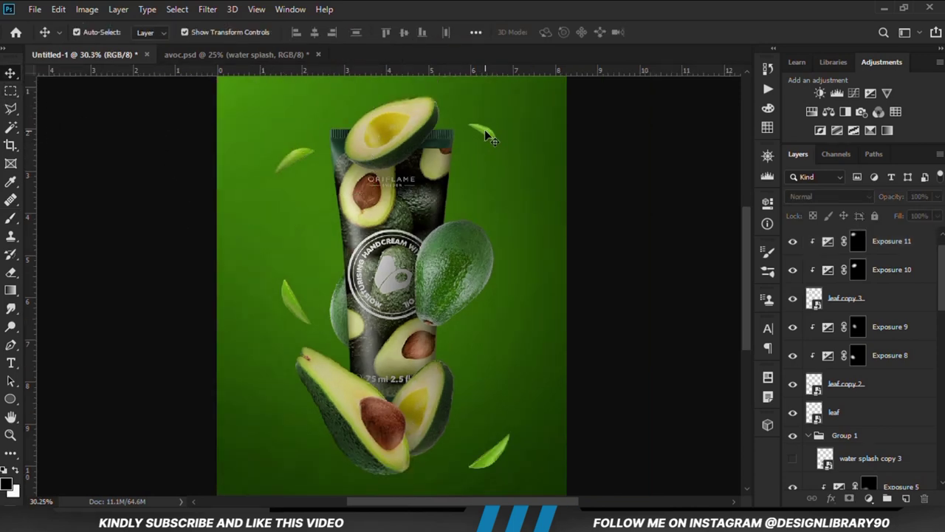
{"action": "key", "text": "ctrl+minus"}
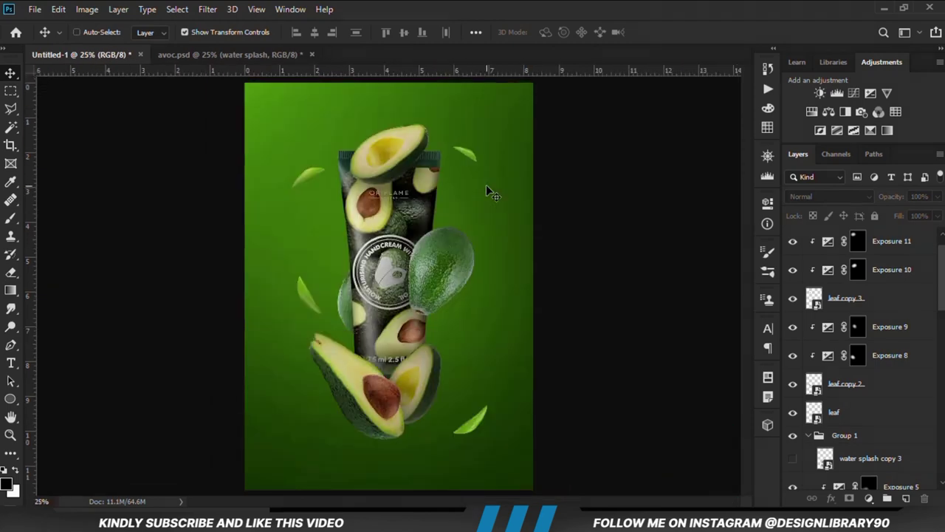
{"action": "left_click", "coordinate": [385, 257], "text": "ctrl"}
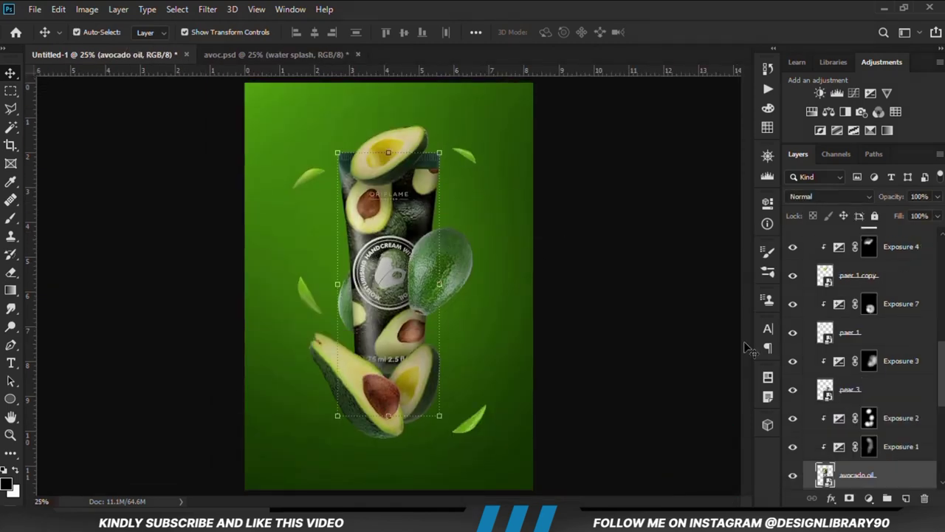
{"action": "left_click", "coordinate": [792, 477]}
{"action": "left_click", "coordinate": [793, 477]}
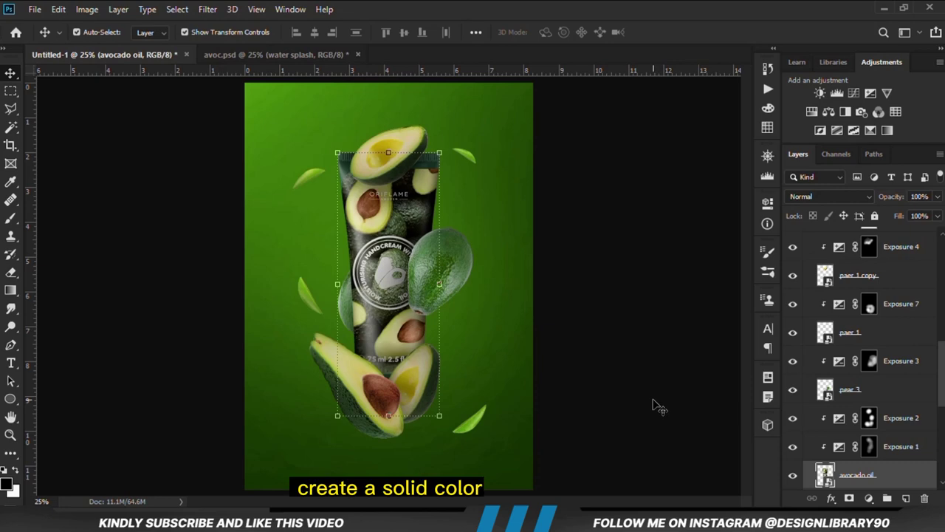
{"action": "scroll", "coordinate": [914, 379], "scroll_direction": "down", "scroll_amount": 2}
{"action": "left_click", "coordinate": [870, 499]}
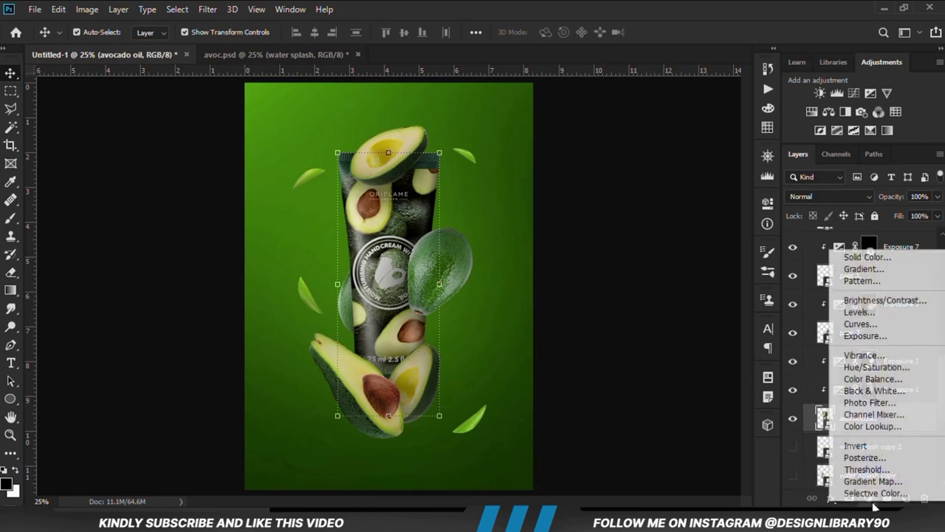
{"action": "left_click", "coordinate": [886, 257]}
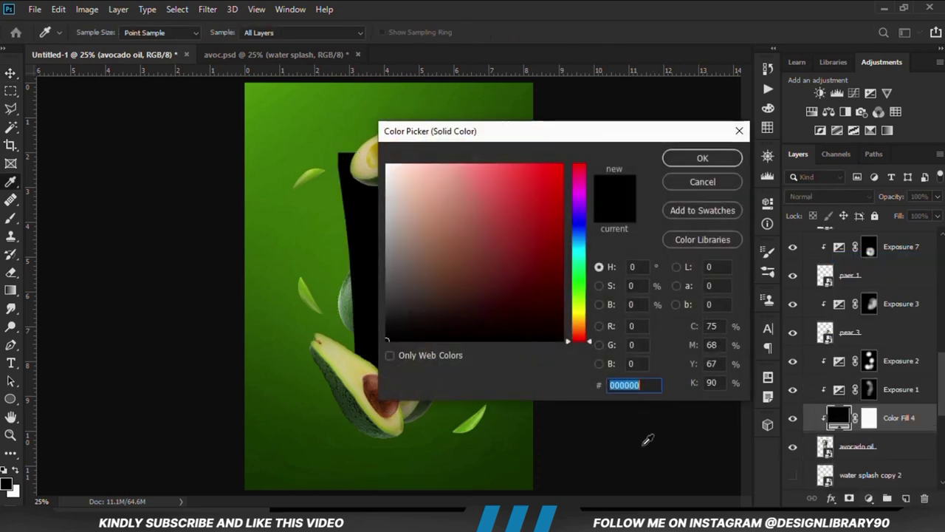
Copy the hex code 5ece06 from the avocado Notepad file and apply it as the fill layer's color.
{"action": "left_click", "coordinate": [576, 521]}
{"action": "double_click", "coordinate": [125, 231]}
{"action": "right_click", "coordinate": [123, 232]}
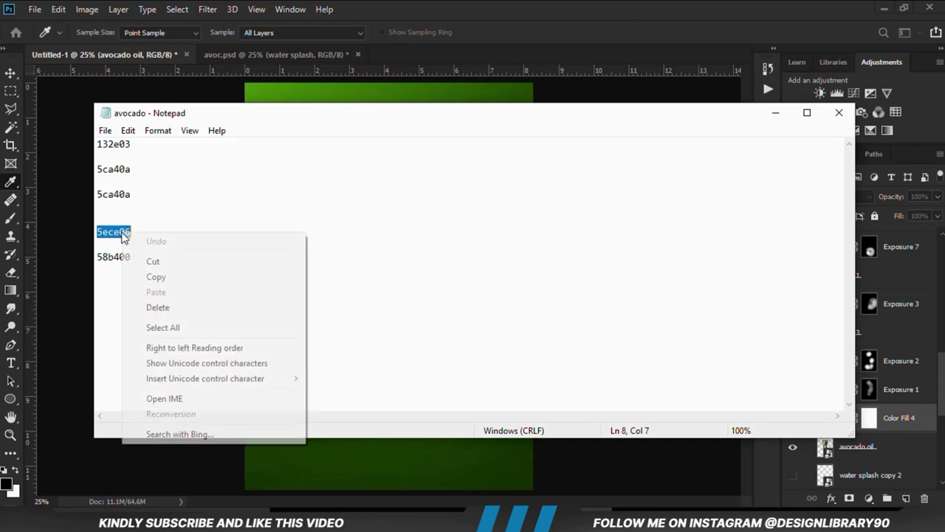
{"action": "left_click", "coordinate": [126, 276]}
{"action": "key", "text": "alt+Tab"}
{"action": "right_click", "coordinate": [615, 389]}
{"action": "left_click", "coordinate": [643, 256]}
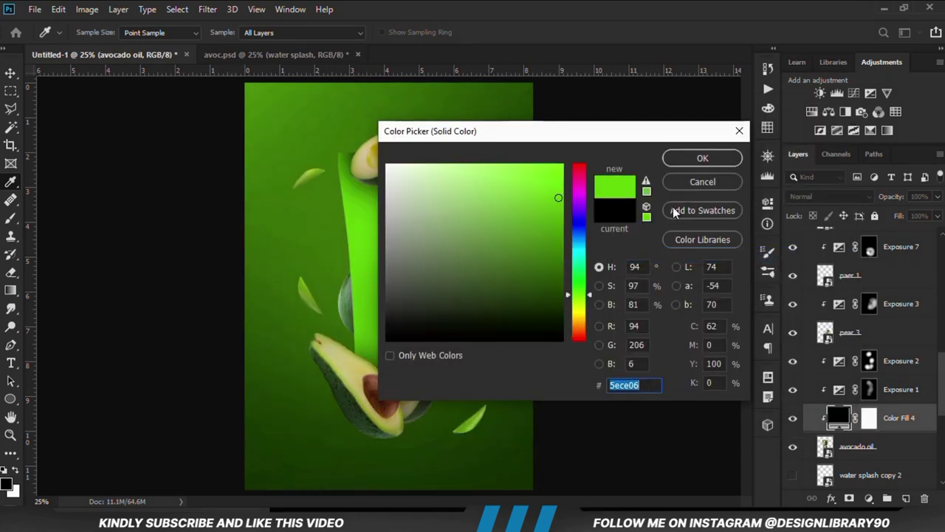
{"action": "left_click", "coordinate": [702, 158]}
Set the Color Fill 4 layer's blend mode to Linear Dodge (Add) and compare the tube with and without it.
{"action": "left_click", "coordinate": [792, 418]}
{"action": "left_click", "coordinate": [792, 418]}
{"action": "left_click", "coordinate": [828, 197]}
{"action": "left_click", "coordinate": [819, 301]}
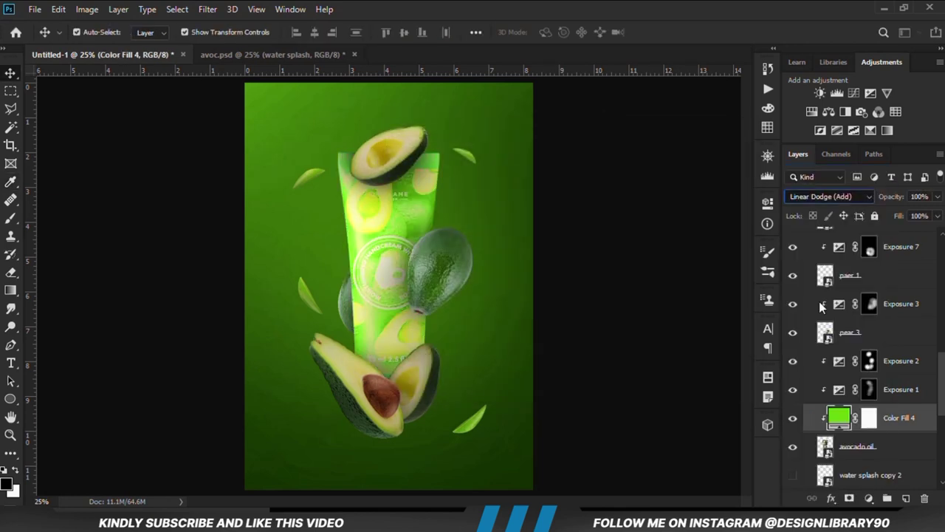
{"action": "left_click", "coordinate": [792, 418]}
{"action": "left_click", "coordinate": [793, 418]}
Split the Underlying Layer black point of Color Fill 4's Blend If setting to 21 / 104.
{"action": "right_click", "coordinate": [891, 420]}
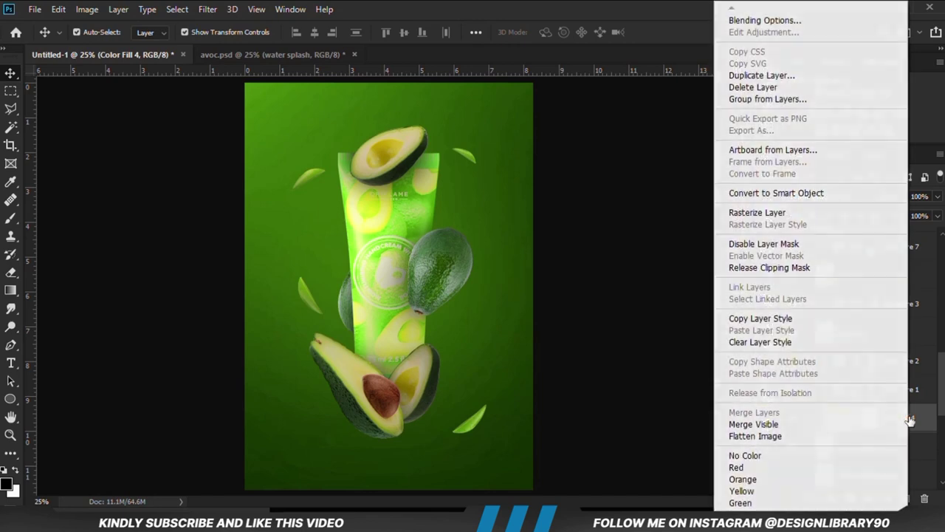
{"action": "left_click", "coordinate": [761, 19]}
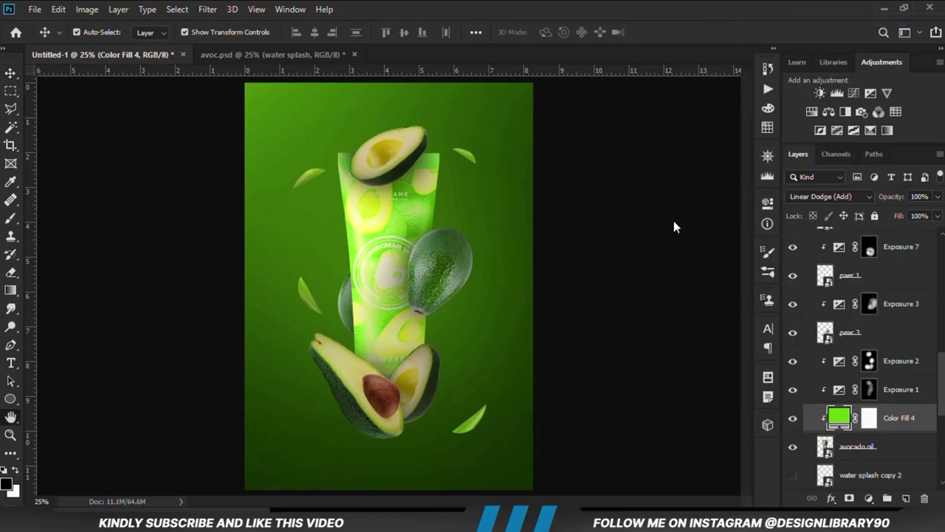
{"action": "left_click_drag", "start_coordinate": [527, 99], "coordinate": [581, 104]}
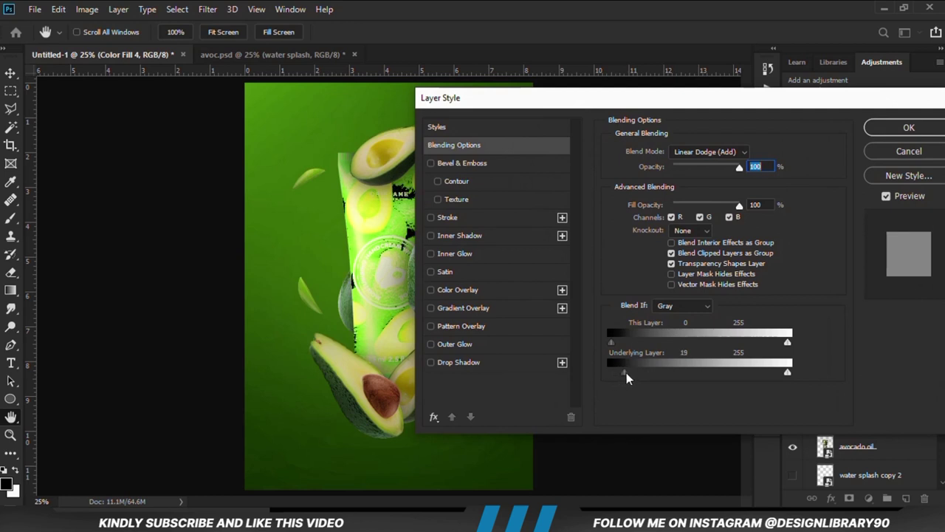
{"action": "left_click_drag", "start_coordinate": [629, 376], "coordinate": [671, 374]}
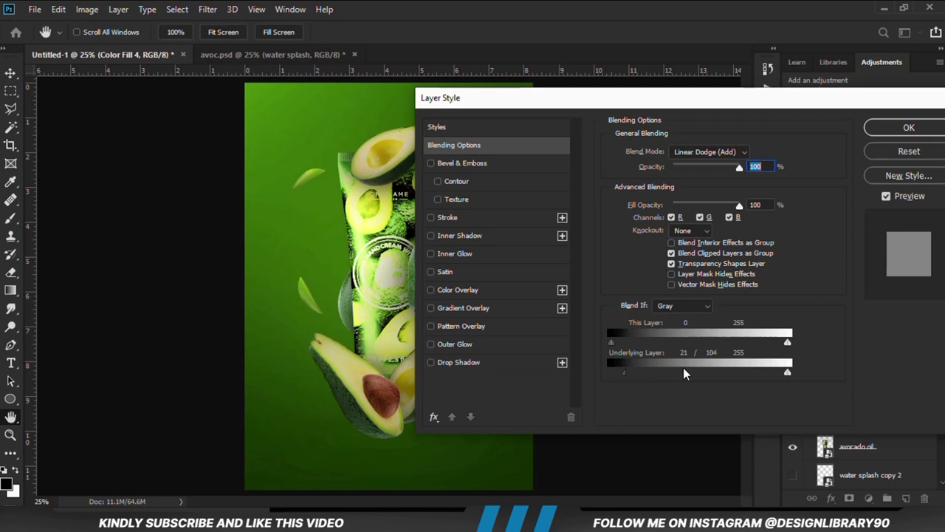
{"action": "left_click", "coordinate": [909, 127]}
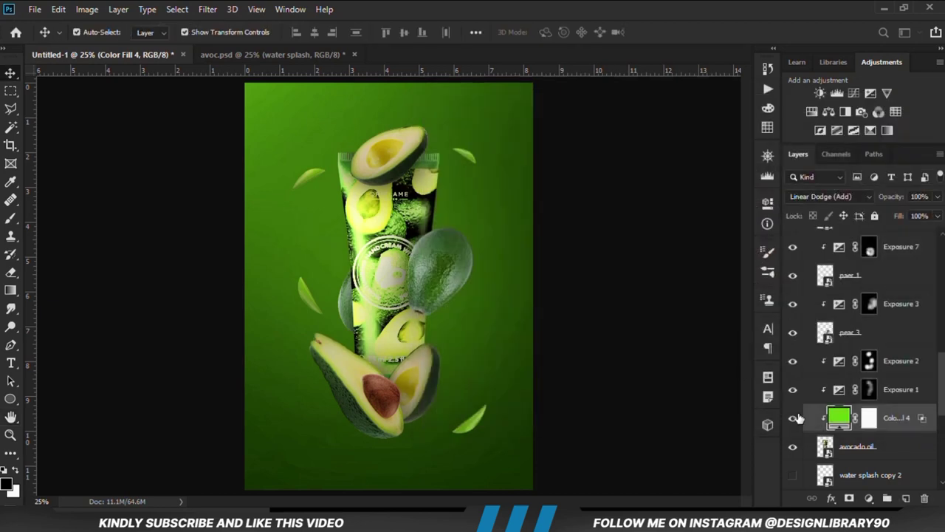
Invert the Color Fill 4 layer mask to black and switch to the Brush tool.
{"action": "left_click", "coordinate": [792, 418]}
{"action": "left_click", "coordinate": [870, 418]}
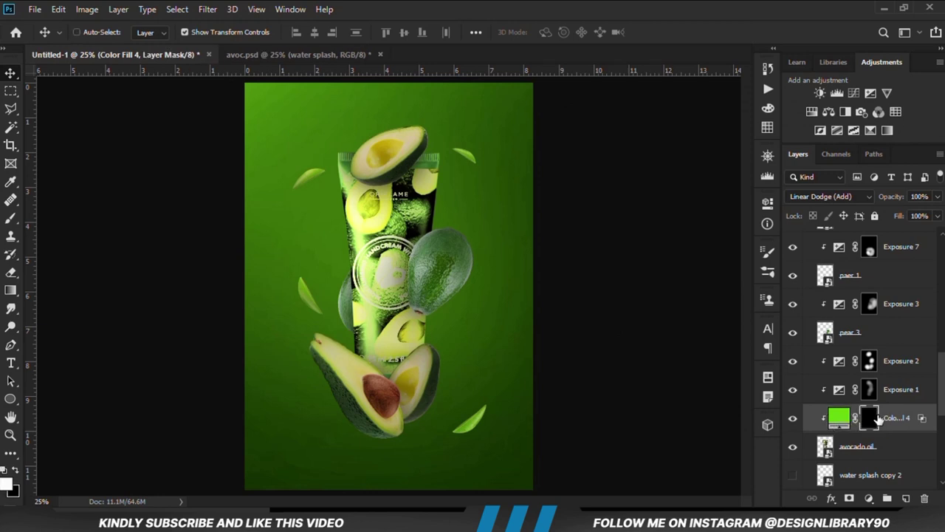
{"action": "right_click", "coordinate": [11, 218]}
{"action": "left_click", "coordinate": [66, 219]}
Paint a green glow along the tube's left edge in the Color Fill 4 mask at 25% opacity, enlarging the brush from 400 to 700.
{"action": "scroll", "coordinate": [318, 193], "scroll_direction": "down", "scroll_amount": 1}
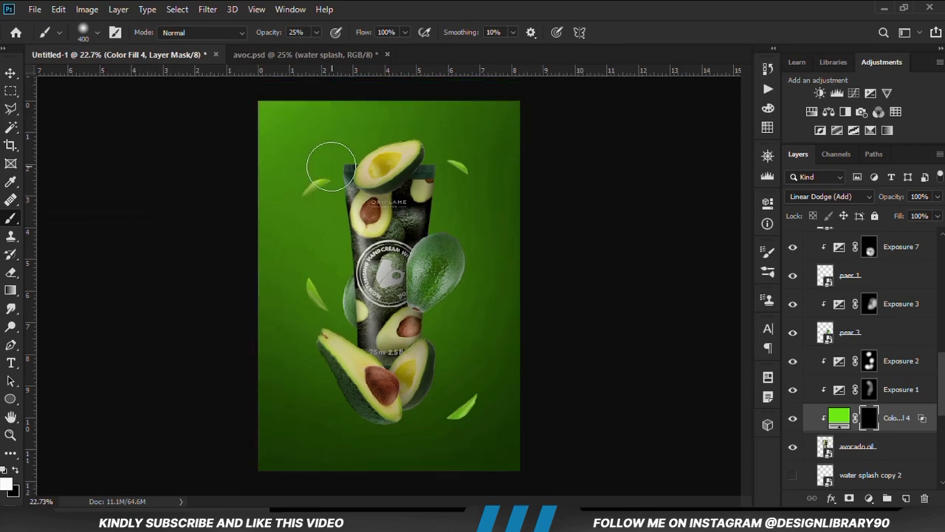
{"action": "mouse_move", "coordinate": [321, 159]}
{"action": "left_mouse_down"}
{"action": "mouse_move", "coordinate": [327, 282]}
{"action": "mouse_move", "coordinate": [330, 208]}
{"action": "mouse_move", "coordinate": [336, 278]}
{"action": "mouse_move", "coordinate": [319, 189]}
{"action": "mouse_move", "coordinate": [327, 162]}
{"action": "mouse_move", "coordinate": [336, 181]}
{"action": "mouse_move", "coordinate": [332, 277]}
{"action": "left_mouse_up"}
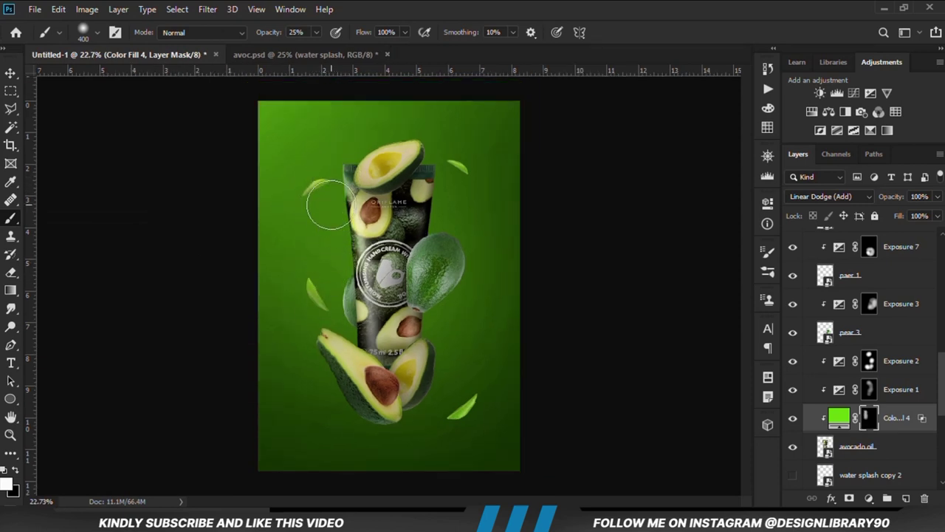
{"action": "key", "text": "bracketright"}
{"action": "key", "text": "bracketright"}
{"action": "key", "text": "bracketright"}
{"action": "mouse_move", "coordinate": [319, 331]}
{"action": "left_mouse_down"}
{"action": "mouse_move", "coordinate": [312, 302]}
{"action": "mouse_move", "coordinate": [327, 212]}
{"action": "mouse_move", "coordinate": [310, 152]}
{"action": "mouse_move", "coordinate": [311, 213]}
{"action": "left_mouse_up"}
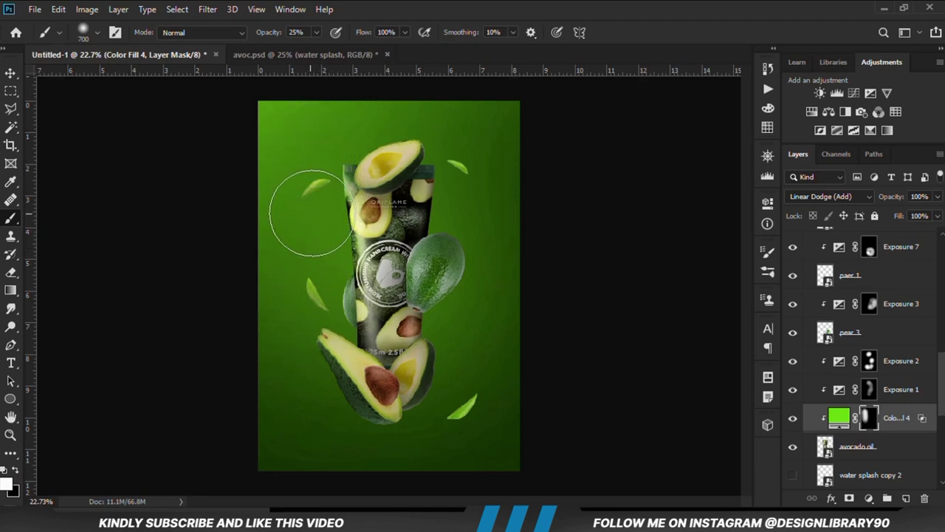
{"action": "left_click", "coordinate": [792, 419]}
{"action": "left_click", "coordinate": [792, 419]}
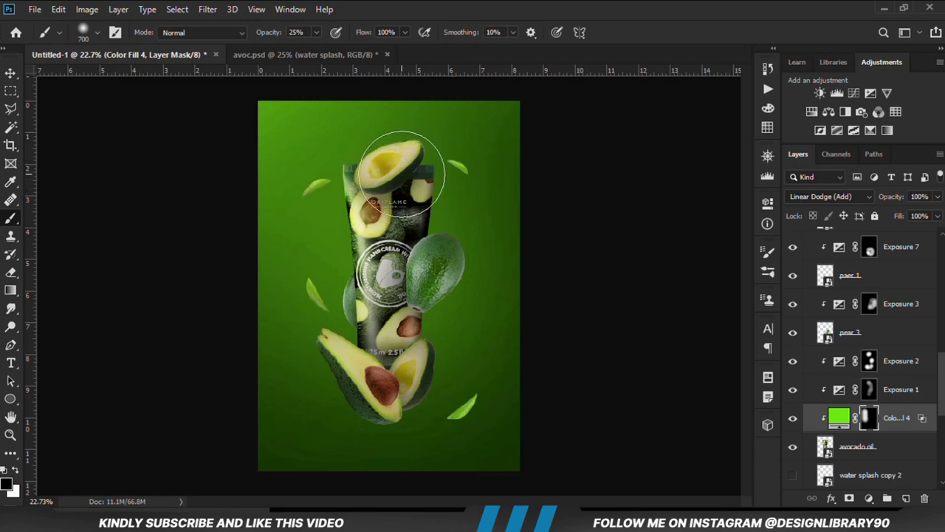
{"action": "left_click", "coordinate": [794, 421]}
{"action": "left_click", "coordinate": [794, 421]}
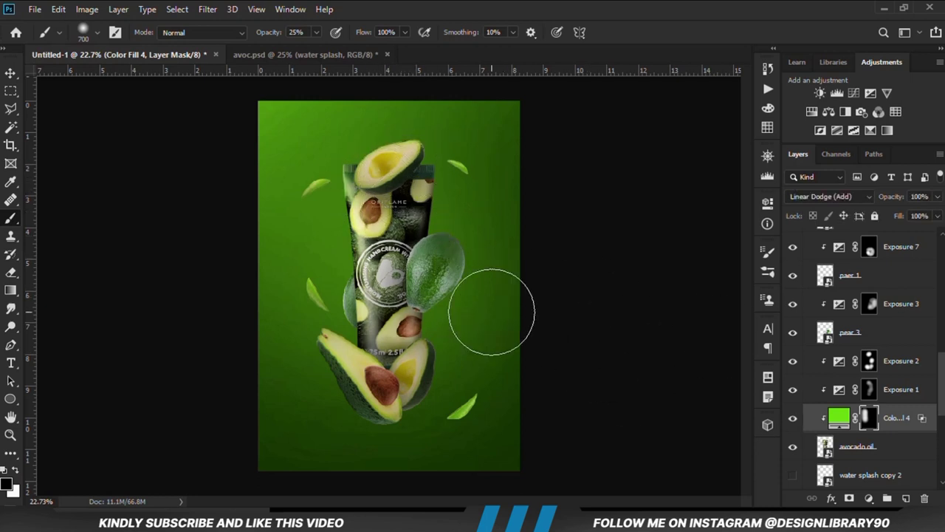
{"action": "left_click", "coordinate": [12, 72]}
{"action": "left_click", "coordinate": [115, 224]}
{"action": "key", "text": "ctrl+plus"}
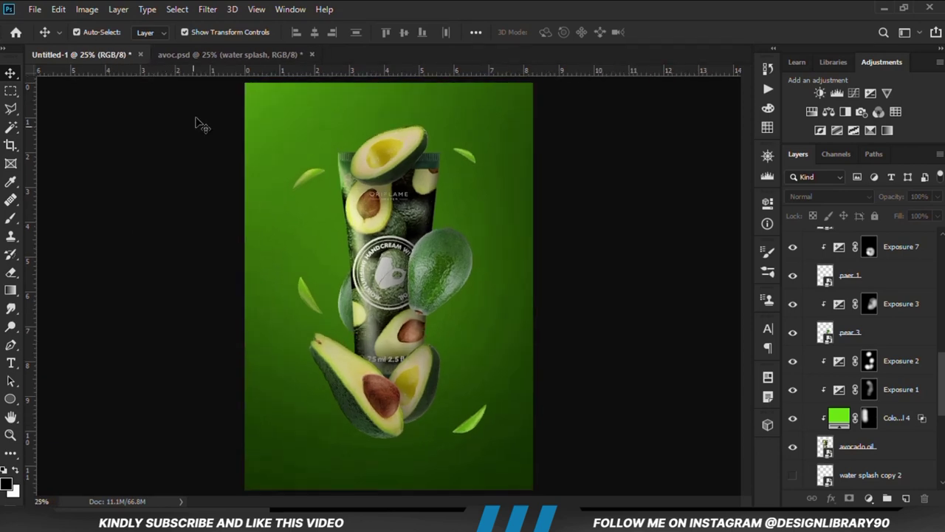
Make the hidden water splash, water splash copy, water splash copy 2 and water splash copy 3 layers visible.
{"action": "left_click", "coordinate": [215, 53]}
{"action": "left_click", "coordinate": [96, 56]}
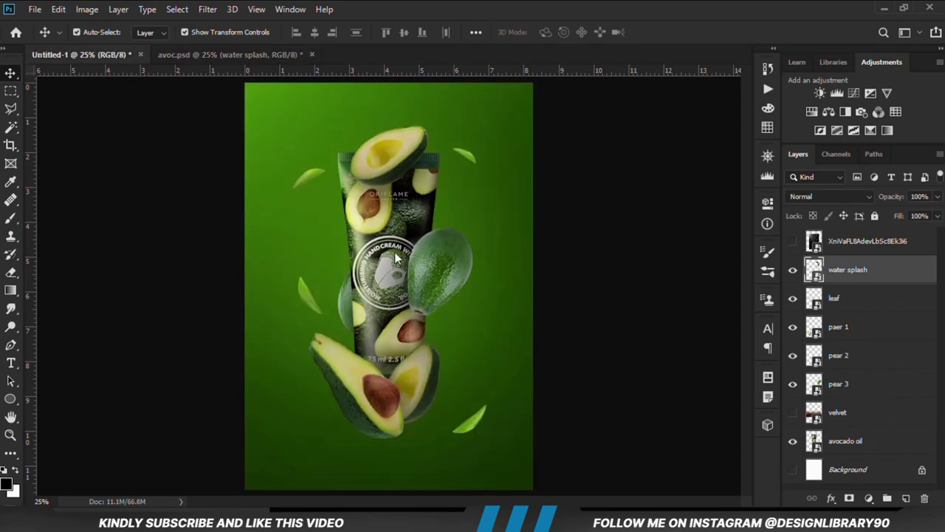
{"action": "scroll", "coordinate": [875, 358], "scroll_direction": "down", "scroll_amount": 8}
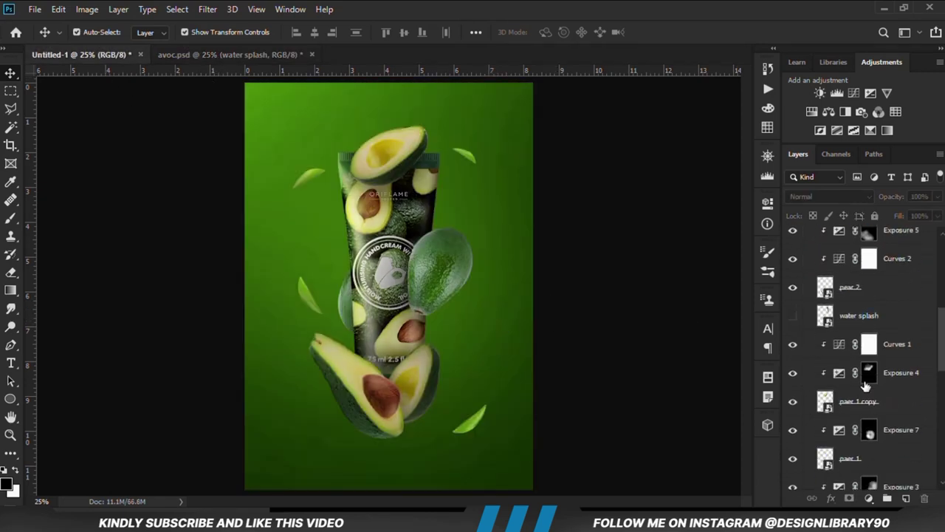
{"action": "left_click", "coordinate": [795, 319]}
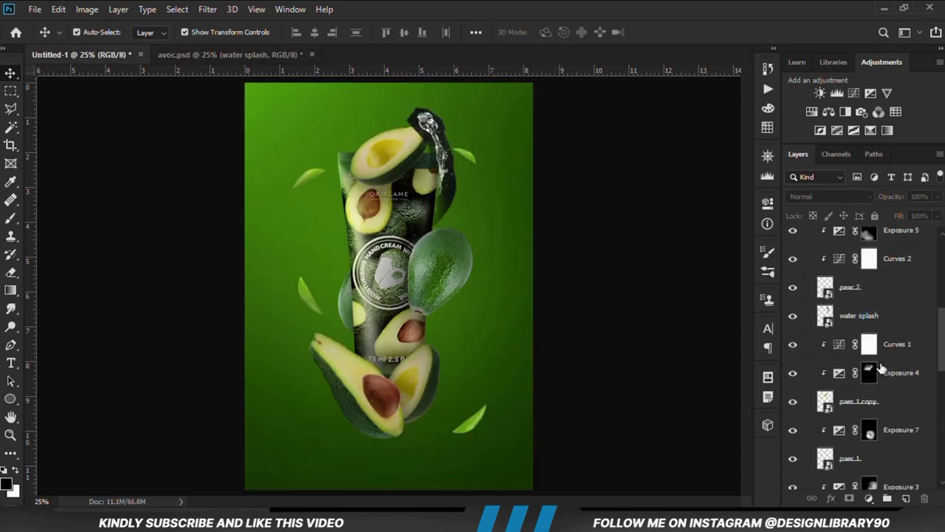
{"action": "scroll", "coordinate": [875, 376], "scroll_direction": "down", "scroll_amount": 9}
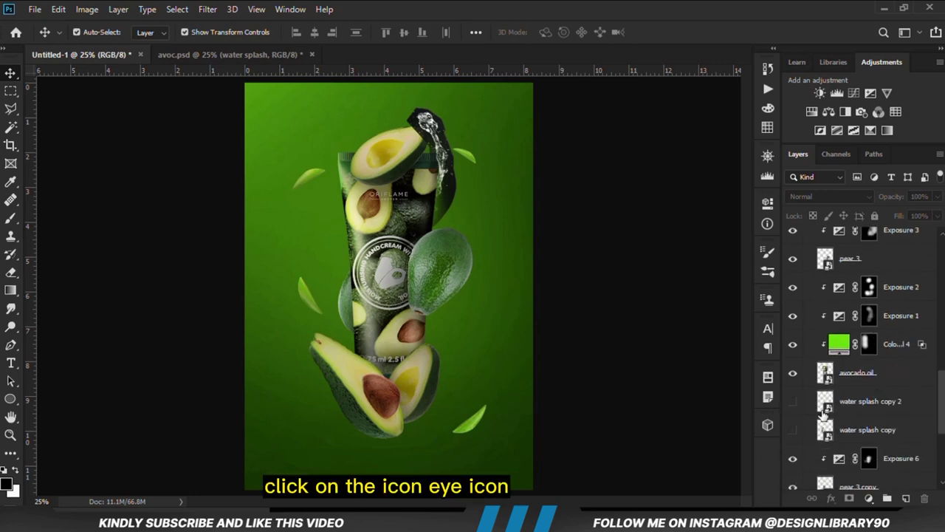
{"action": "left_click", "coordinate": [793, 402]}
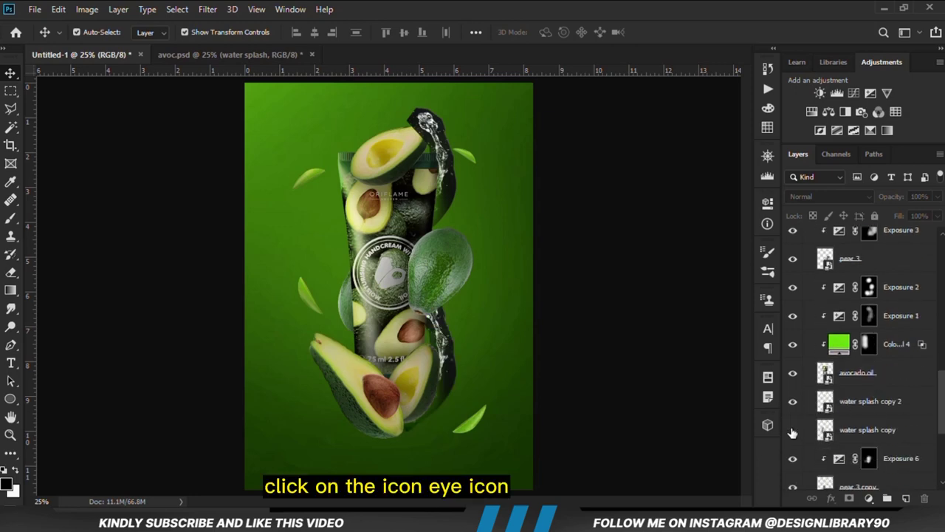
{"action": "left_click", "coordinate": [792, 431]}
{"action": "scroll", "coordinate": [897, 421], "scroll_direction": "down", "scroll_amount": 6}
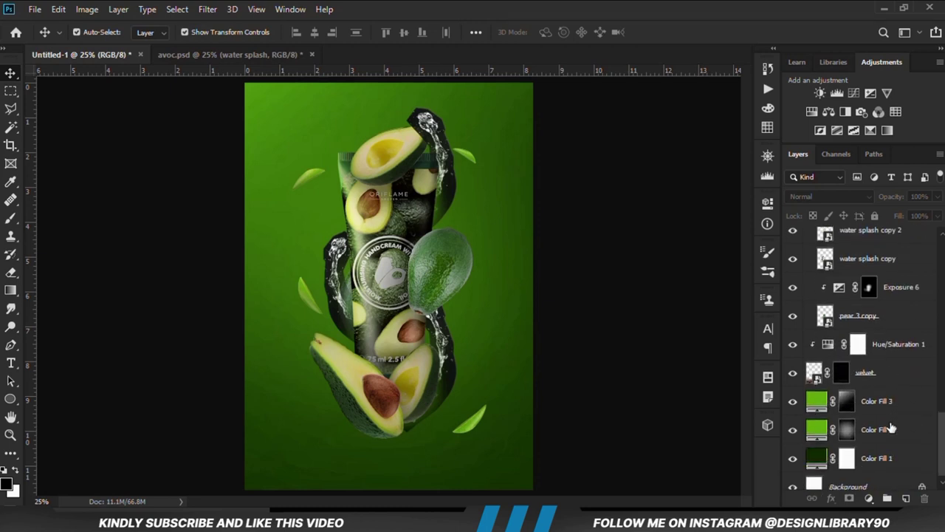
{"action": "scroll", "coordinate": [891, 426], "scroll_direction": "up", "scroll_amount": 10}
{"action": "scroll", "coordinate": [890, 427], "scroll_direction": "up", "scroll_amount": 4}
{"action": "left_click", "coordinate": [793, 288]}
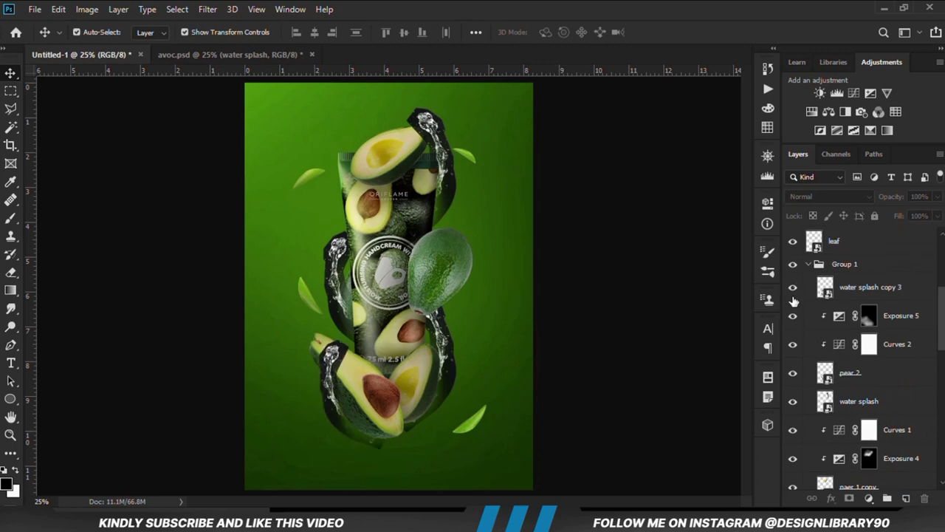
Add a Levels adjustment clipped to water splash copy 3 and raise its black input level to darken the shadows.
{"action": "left_click", "coordinate": [874, 289]}
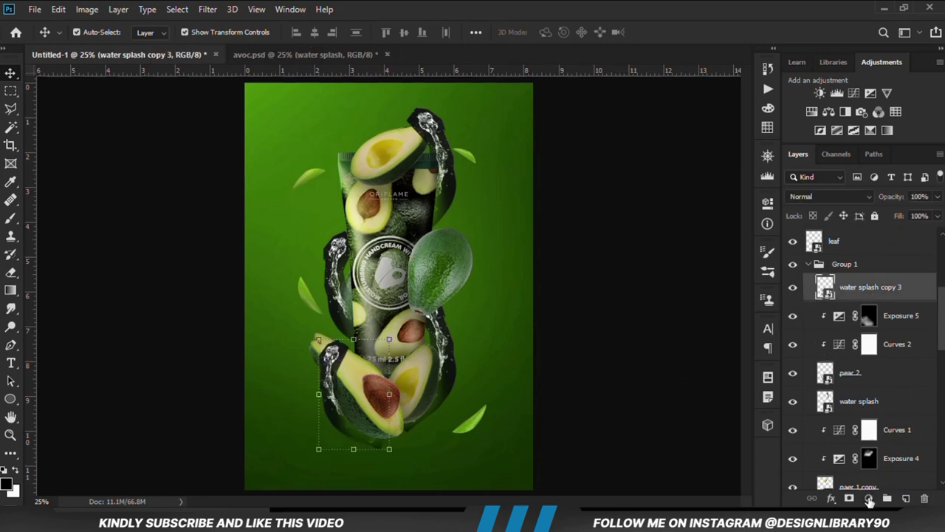
{"action": "left_click", "coordinate": [869, 501]}
{"action": "left_click", "coordinate": [871, 308]}
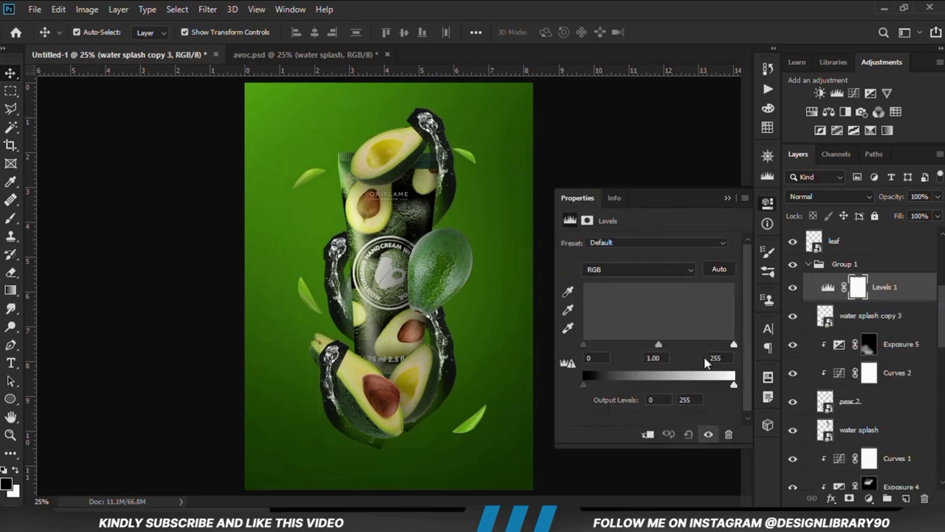
{"action": "left_click", "coordinate": [647, 434]}
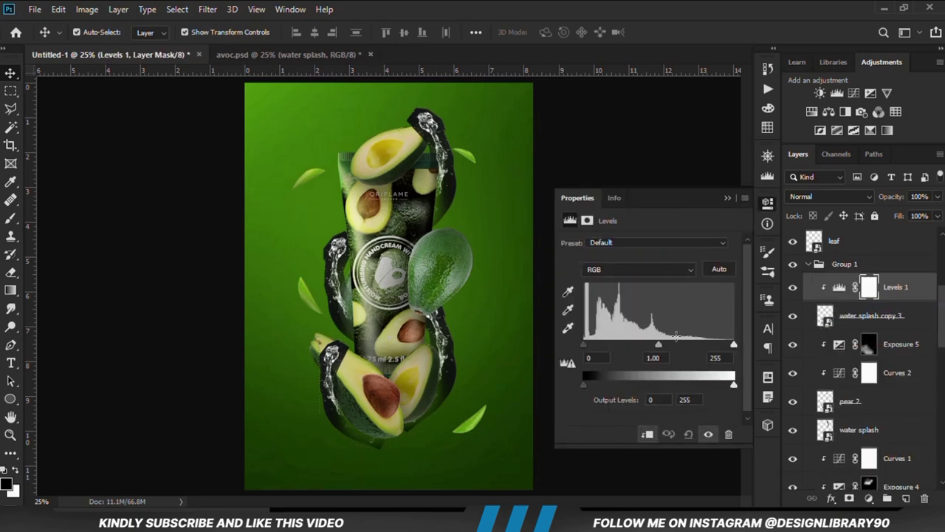
{"action": "mouse_move", "coordinate": [586, 344]}
{"action": "left_mouse_down"}
{"action": "mouse_move", "coordinate": [620, 336]}
{"action": "mouse_move", "coordinate": [603, 340]}
{"action": "left_mouse_up"}
{"action": "left_click", "coordinate": [603, 359]}
{"action": "left_click", "coordinate": [727, 198]}
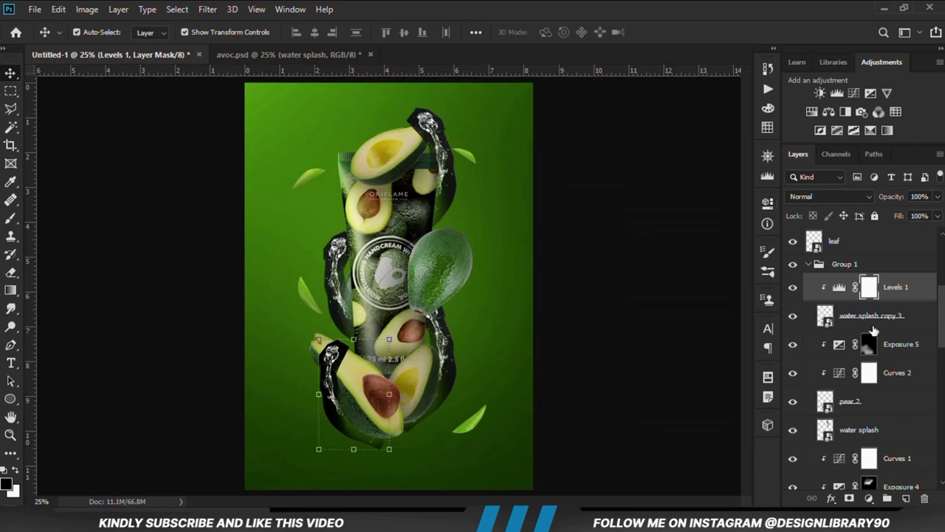
Change the water splash copy 3 layer's blend mode to Screen and deselect it.
{"action": "left_click", "coordinate": [808, 316]}
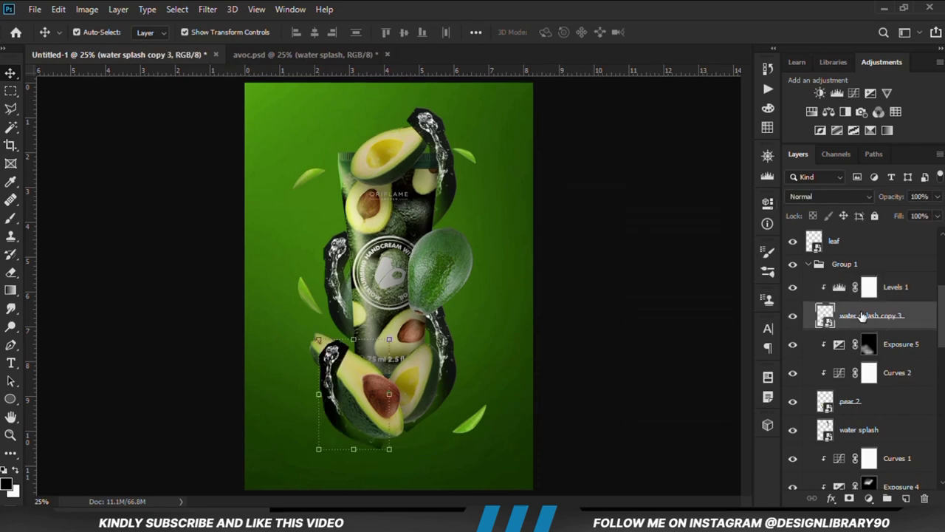
{"action": "left_click", "coordinate": [819, 198]}
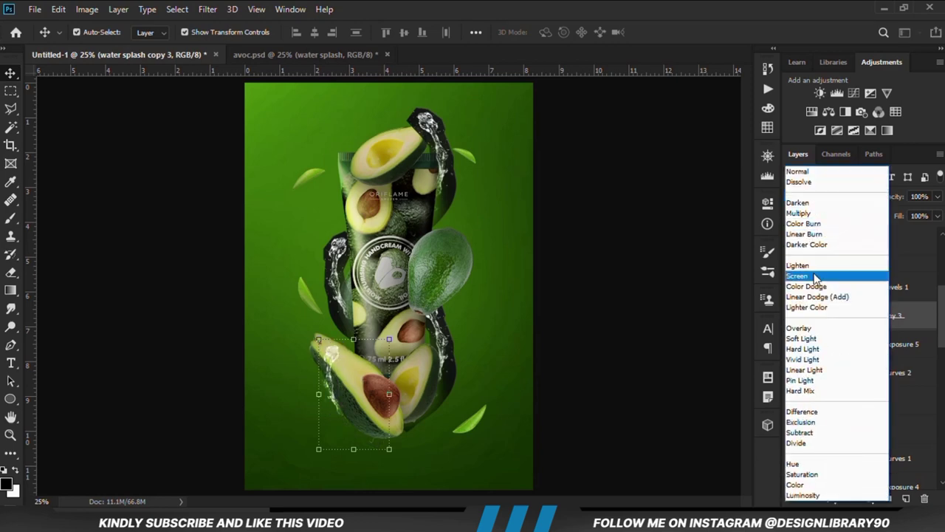
{"action": "left_click", "coordinate": [816, 276]}
{"action": "left_click", "coordinate": [687, 382]}
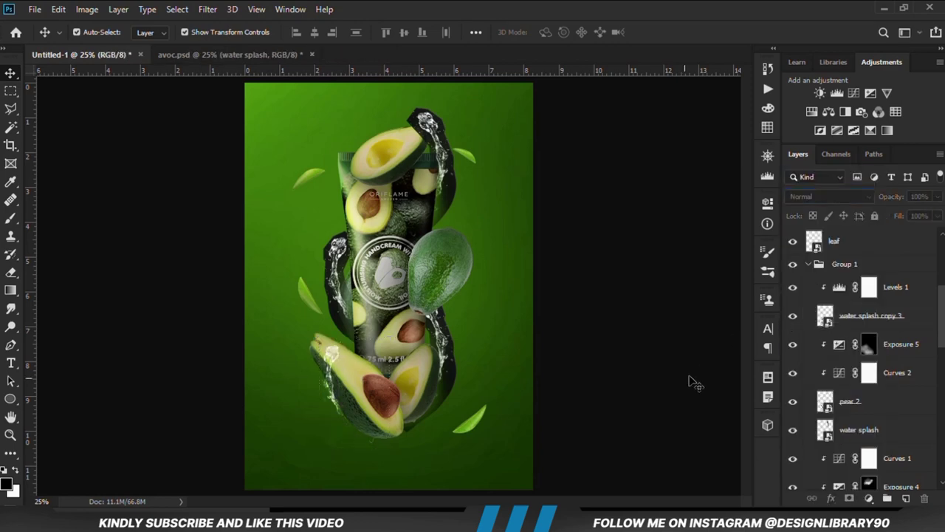
Set the water splash copy 2 layer to Screen and clip a Levels adjustment with black input 38 to it.
{"action": "left_click", "coordinate": [448, 360]}
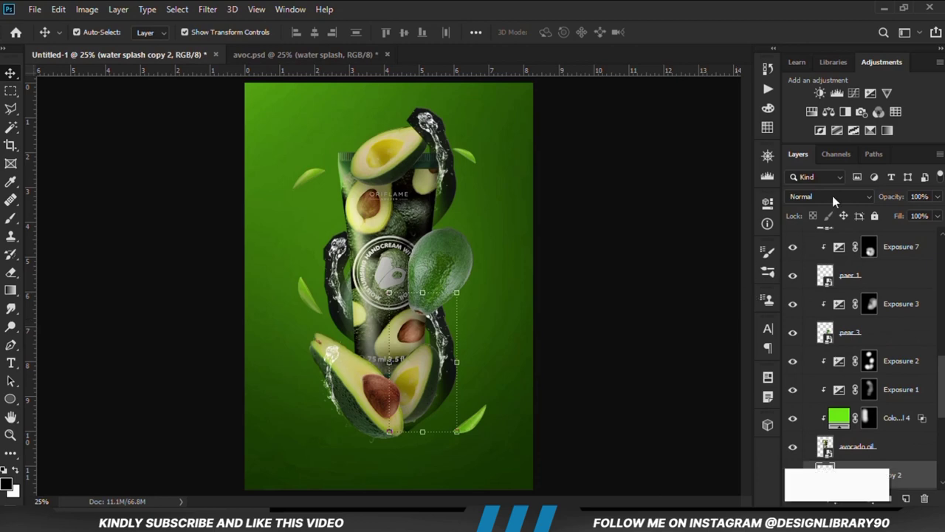
{"action": "left_click", "coordinate": [832, 195]}
{"action": "left_click", "coordinate": [817, 276]}
{"action": "left_click", "coordinate": [869, 498]}
{"action": "left_click", "coordinate": [860, 314]}
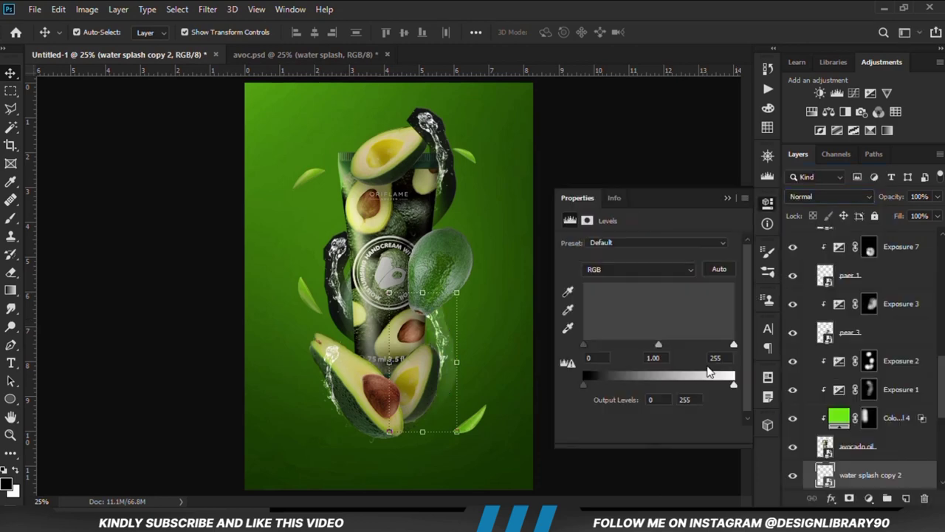
{"action": "left_click", "coordinate": [647, 434]}
{"action": "left_click_drag", "start_coordinate": [585, 344], "coordinate": [607, 345]}
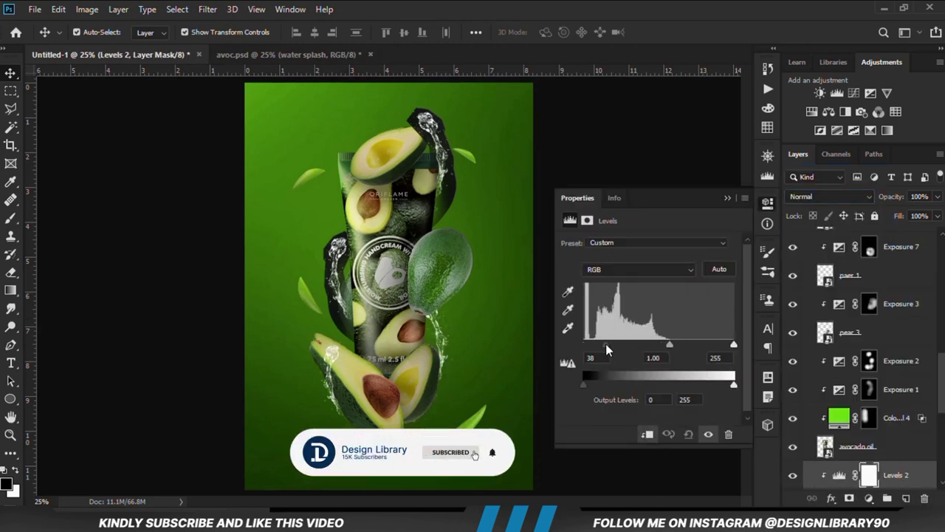
{"action": "left_click", "coordinate": [728, 197]}
Set the water splash copy layer to Screen and clip a Levels adjustment with a raised black input level to it.
{"action": "left_click", "coordinate": [349, 329]}
{"action": "left_click", "coordinate": [355, 332]}
{"action": "left_click", "coordinate": [827, 197]}
{"action": "left_click", "coordinate": [816, 276]}
{"action": "left_click", "coordinate": [869, 497]}
{"action": "left_click", "coordinate": [859, 303]}
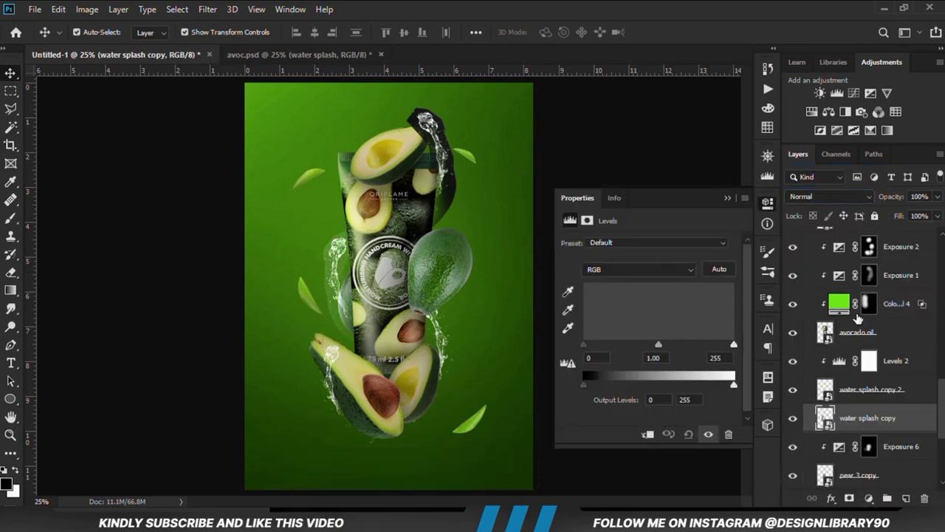
{"action": "left_click", "coordinate": [856, 451]}
{"action": "left_click", "coordinate": [882, 418]}
{"action": "right_click", "coordinate": [883, 427]}
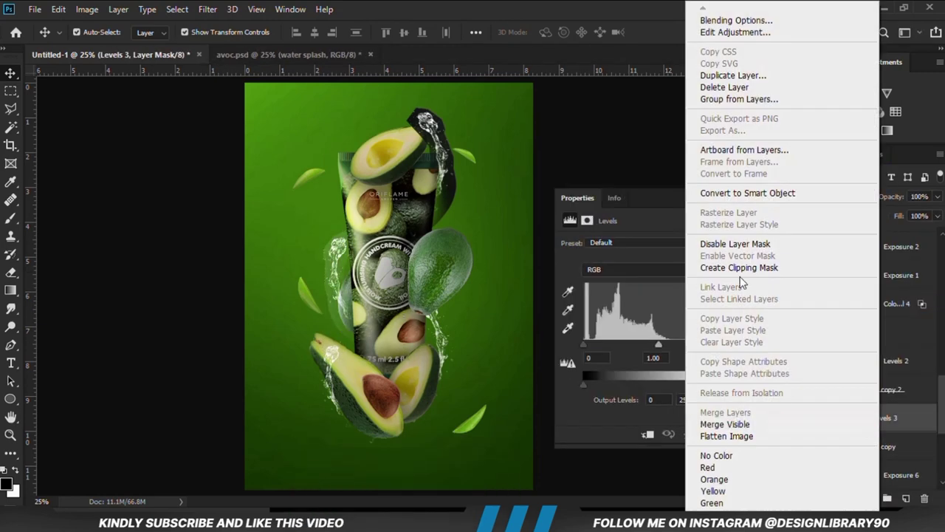
{"action": "left_click", "coordinate": [720, 268]}
{"action": "left_click_drag", "start_coordinate": [584, 344], "coordinate": [604, 345]}
{"action": "left_click", "coordinate": [728, 198]}
Change the blend mode of the water splash layer beside the top avocado half to Screen.
{"action": "left_click", "coordinate": [443, 164]}
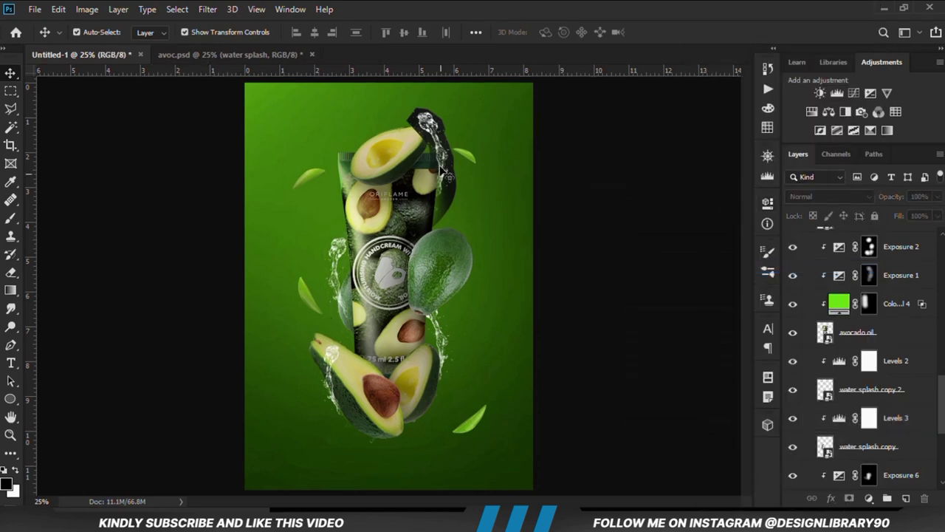
{"action": "left_click", "coordinate": [827, 197]}
{"action": "left_click", "coordinate": [801, 276]}
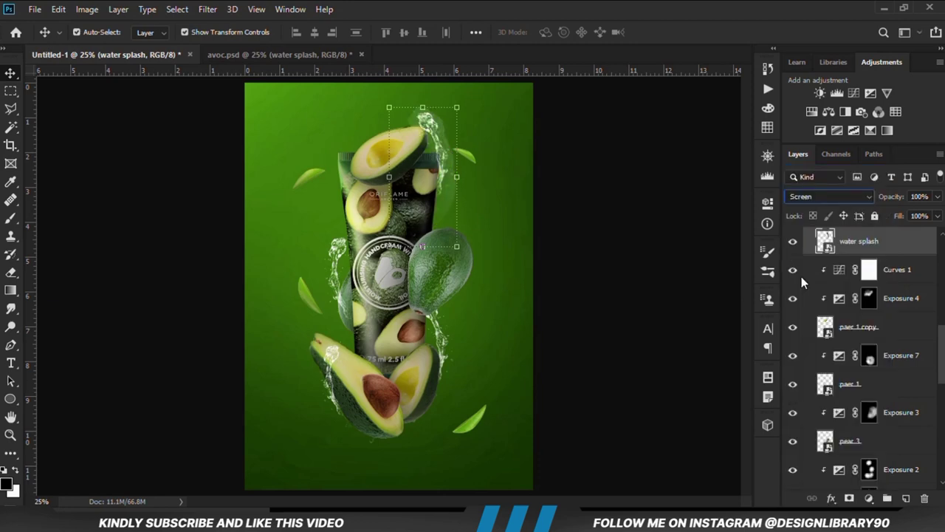
{"action": "left_click", "coordinate": [868, 498]}
{"action": "left_click", "coordinate": [789, 314]}
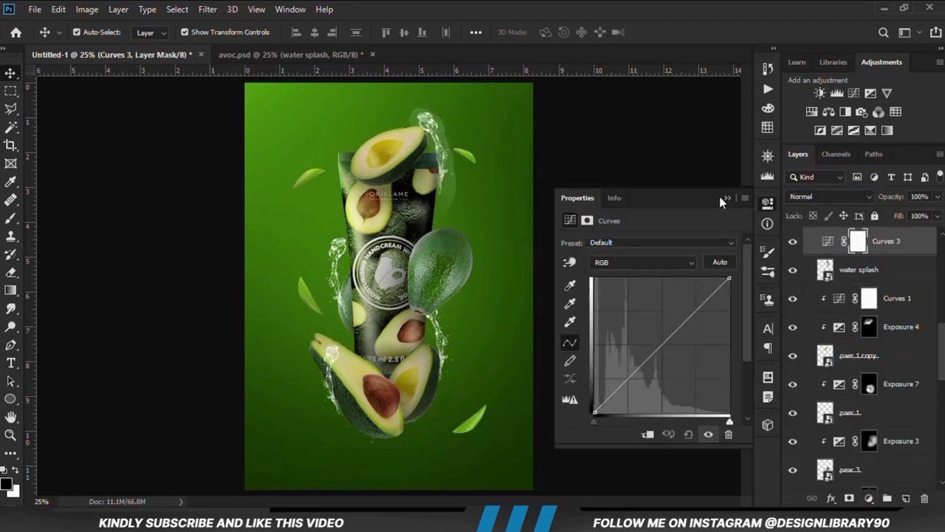
{"action": "left_click", "coordinate": [728, 197]}
{"action": "left_click", "coordinate": [828, 241]}
{"action": "left_click", "coordinate": [924, 498]}
{"action": "left_click", "coordinate": [408, 204]}
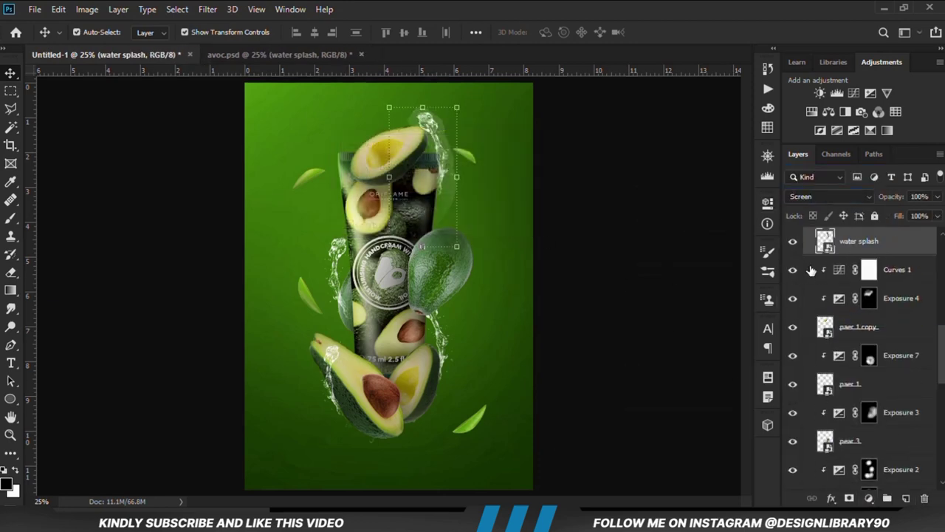
Clip a Levels adjustment to the water splash layer and raise its black input level to remove the dark backing.
{"action": "left_click", "coordinate": [868, 499]}
{"action": "left_click", "coordinate": [862, 307]}
{"action": "left_click_drag", "start_coordinate": [583, 344], "coordinate": [611, 341]}
{"action": "left_click", "coordinate": [727, 198]}
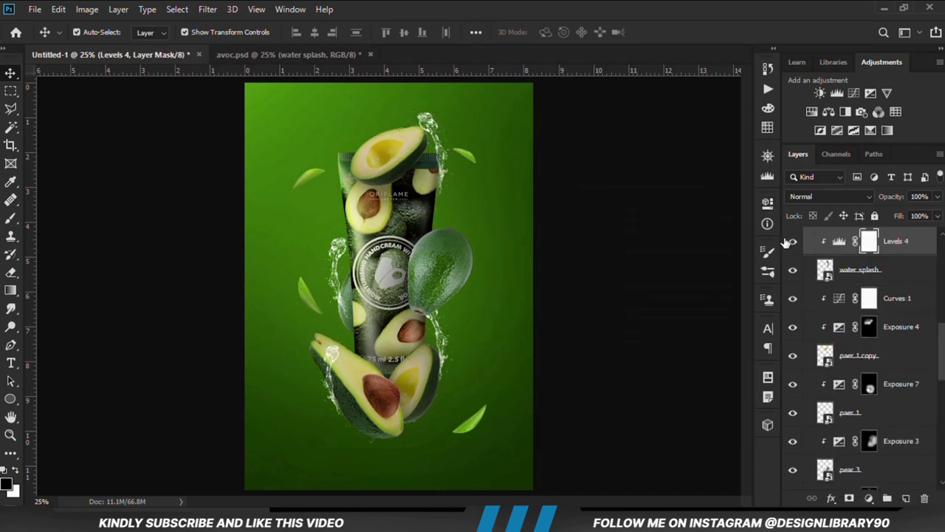
{"action": "left_click", "coordinate": [792, 241]}
{"action": "left_click", "coordinate": [792, 241]}
{"action": "left_click", "coordinate": [672, 275]}
Add an unclipped Curves adjustment, pulling the curve down in the darker tones and adjusting the highlights for more contrast.
{"action": "scroll", "coordinate": [637, 279], "scroll_direction": "down", "scroll_amount": 1}
{"action": "scroll", "coordinate": [636, 281], "scroll_direction": "up", "scroll_amount": 1}
{"action": "left_click", "coordinate": [869, 499]}
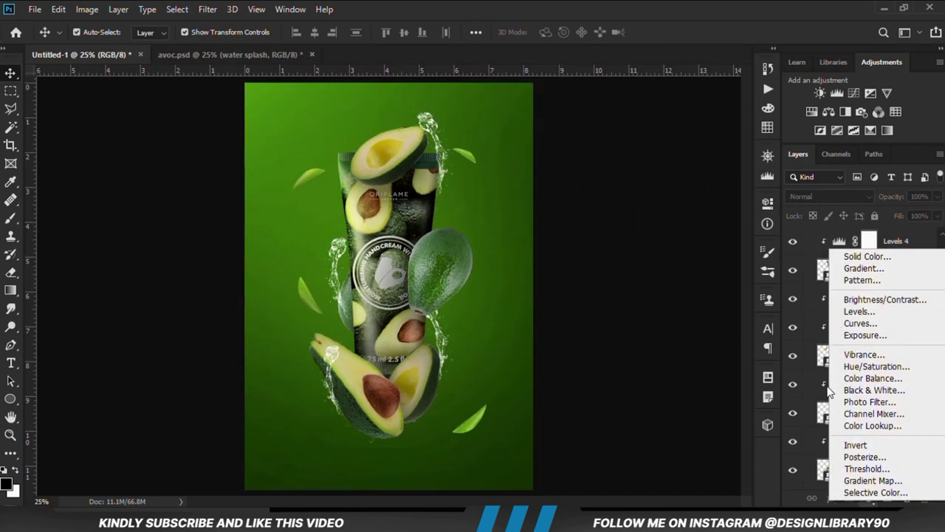
{"action": "left_click", "coordinate": [847, 324]}
{"action": "left_click_drag", "start_coordinate": [640, 364], "coordinate": [639, 379]}
{"action": "left_click_drag", "start_coordinate": [679, 330], "coordinate": [691, 324]}
{"action": "left_click", "coordinate": [794, 244]}
{"action": "left_click", "coordinate": [794, 244]}
Lower the opacity of the Curves 3 adjustment layer, compare the result, and deselect it.
{"action": "left_click", "coordinate": [938, 197]}
{"action": "left_click", "coordinate": [896, 213]}
{"action": "left_click", "coordinate": [793, 245]}
{"action": "left_click", "coordinate": [793, 244]}
{"action": "left_click", "coordinate": [727, 198]}
{"action": "left_click", "coordinate": [641, 305]}
Create a new empty layer above the Curves 3 adjustment at the top of the layer stack.
{"action": "scroll", "coordinate": [641, 304], "scroll_direction": "down", "scroll_amount": 1}
{"action": "key", "text": "ctrl+0"}
{"action": "key", "text": "ctrl+minus"}
{"action": "key", "text": "ctrl"}
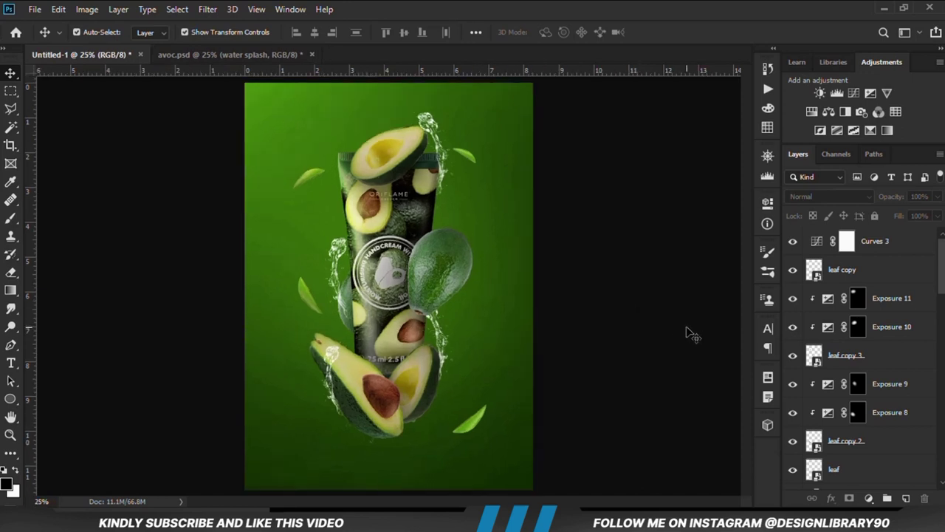
{"action": "left_click", "coordinate": [907, 500]}
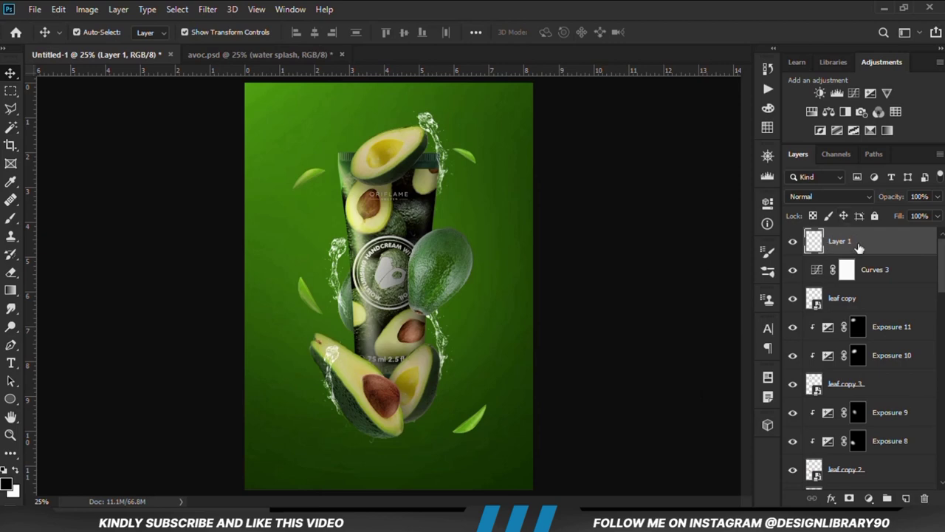
Paint one soft white glow at the poster's upper left on Layer 1 with a 2300 px brush at 100% opacity.
{"action": "left_click", "coordinate": [11, 218]}
{"action": "left_click", "coordinate": [99, 219]}
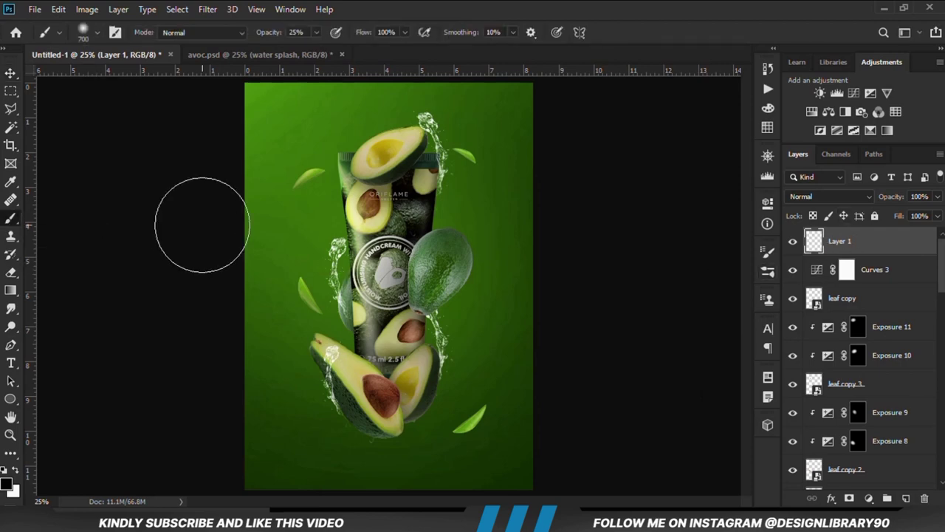
{"action": "key", "text": "bracketright"}
{"action": "key", "text": "bracketright"}
{"action": "key", "text": "bracketright"}
{"action": "key", "text": "bracketright"}
{"action": "key", "text": "bracketright"}
{"action": "key", "text": "bracketright"}
{"action": "key", "text": "bracketright"}
{"action": "key", "text": "bracketright"}
{"action": "key", "text": "bracketright"}
{"action": "key", "text": "bracketright"}
{"action": "key", "text": "bracketright"}
{"action": "key", "text": "bracketright"}
{"action": "key", "text": "bracketright"}
{"action": "key", "text": "bracketright"}
{"action": "key", "text": "bracketright"}
{"action": "key", "text": "bracketright"}
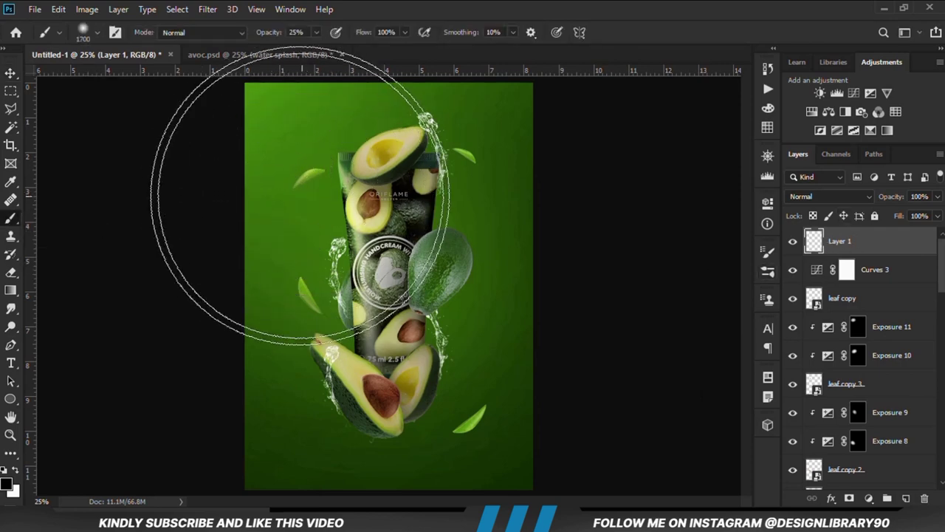
{"action": "scroll", "coordinate": [298, 196], "scroll_direction": "down", "scroll_amount": 3}
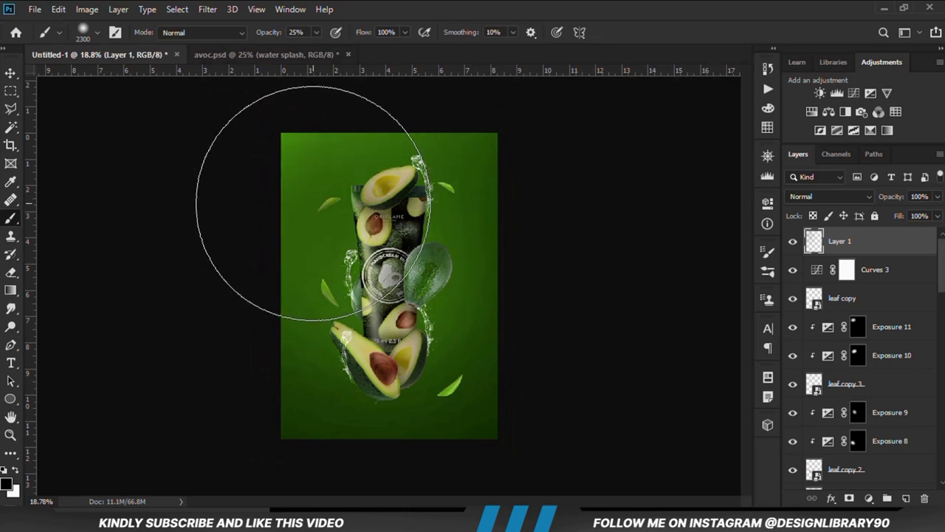
{"action": "left_click", "coordinate": [317, 33]}
{"action": "left_click_drag", "start_coordinate": [347, 49], "coordinate": [378, 29]}
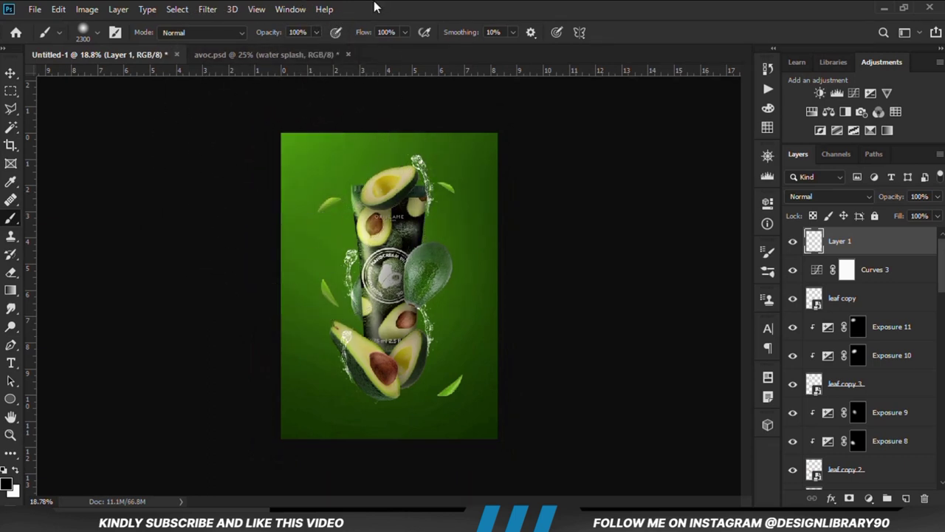
{"action": "left_click", "coordinate": [16, 469]}
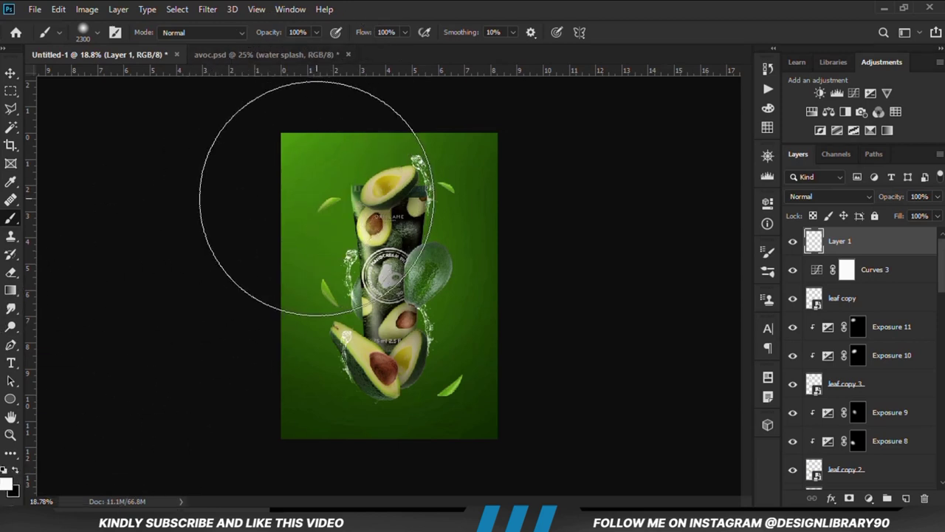
{"action": "left_click", "coordinate": [317, 198]}
{"action": "left_click", "coordinate": [11, 72]}
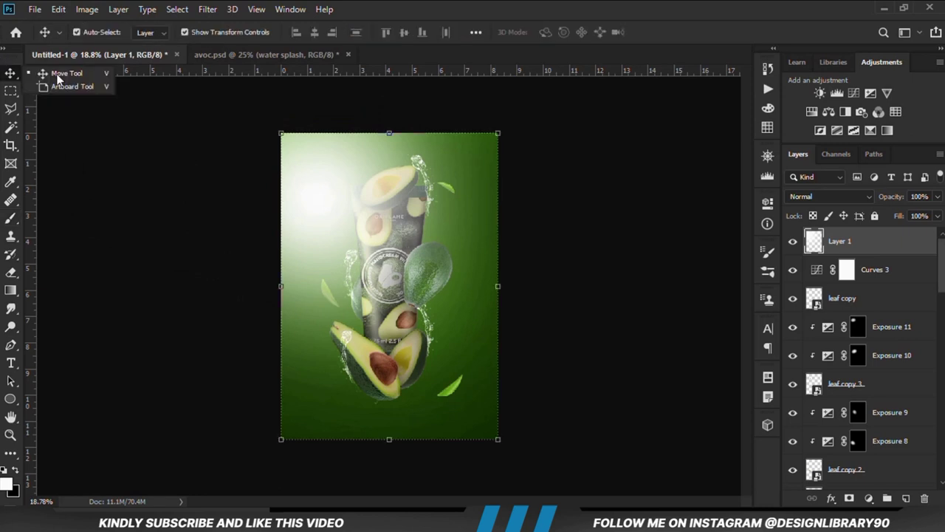
Set Layer 1's blend mode to Overlay and compare the poster with and without the glow.
{"action": "left_click", "coordinate": [792, 240]}
{"action": "left_click", "coordinate": [793, 241]}
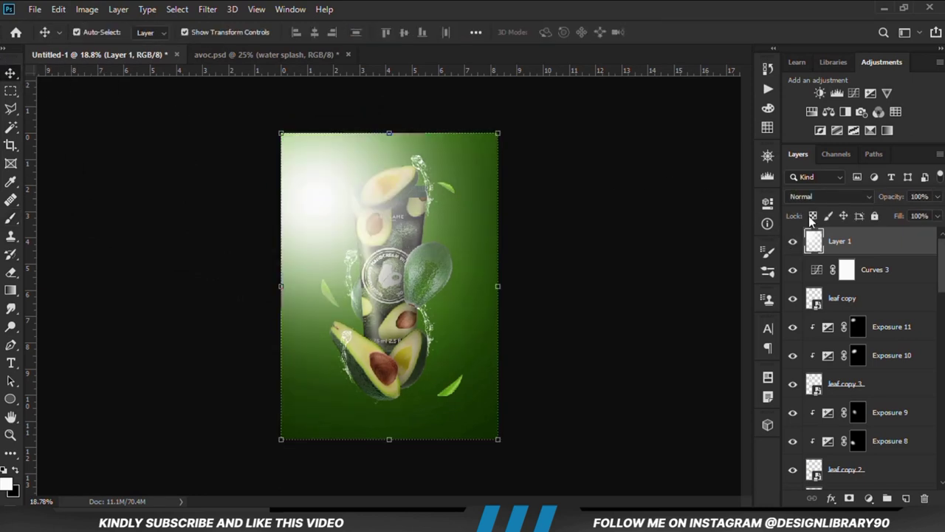
{"action": "left_click", "coordinate": [810, 197]}
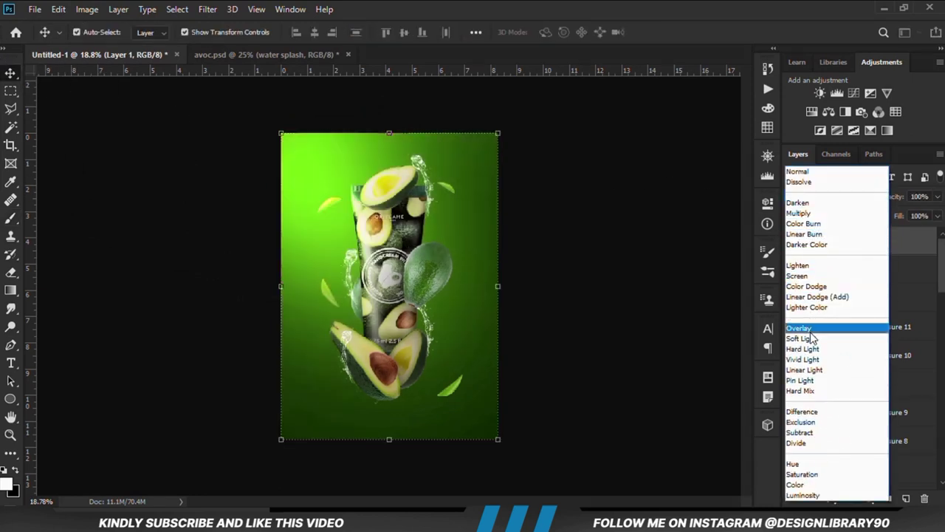
{"action": "left_click", "coordinate": [808, 329]}
{"action": "left_click", "coordinate": [791, 246]}
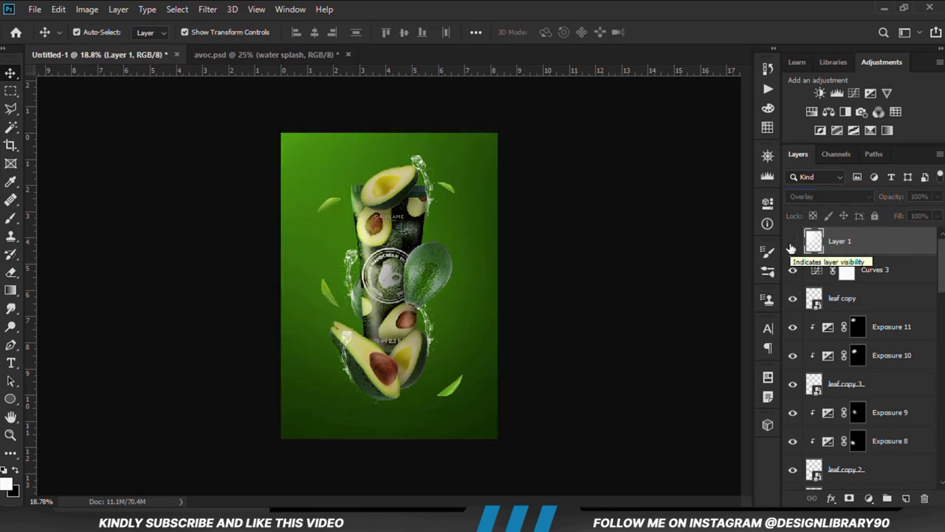
{"action": "left_click", "coordinate": [792, 246]}
Reduce Layer 1's opacity to 35%, check the effect, and deselect the layer.
{"action": "left_click", "coordinate": [937, 196]}
{"action": "left_click_drag", "start_coordinate": [929, 214], "coordinate": [893, 213]}
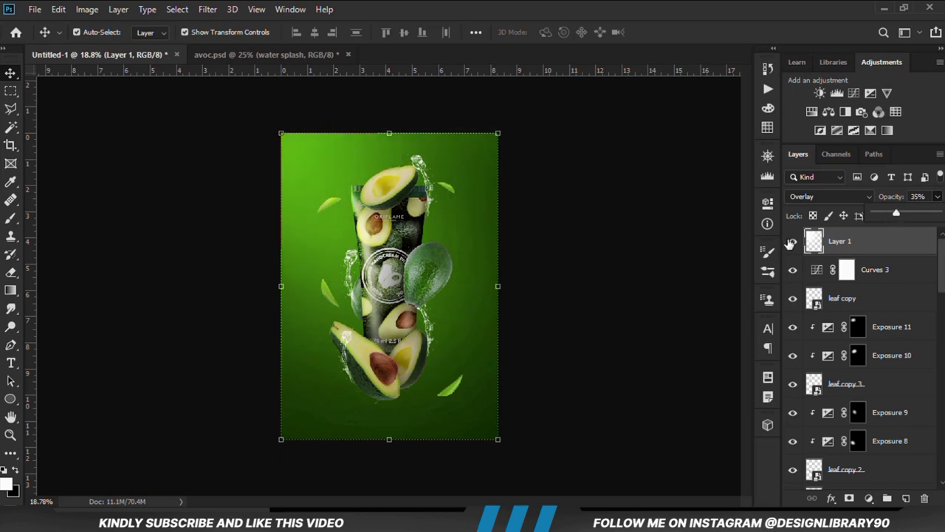
{"action": "left_click", "coordinate": [790, 244]}
{"action": "left_click", "coordinate": [792, 242]}
{"action": "left_click", "coordinate": [635, 277]}
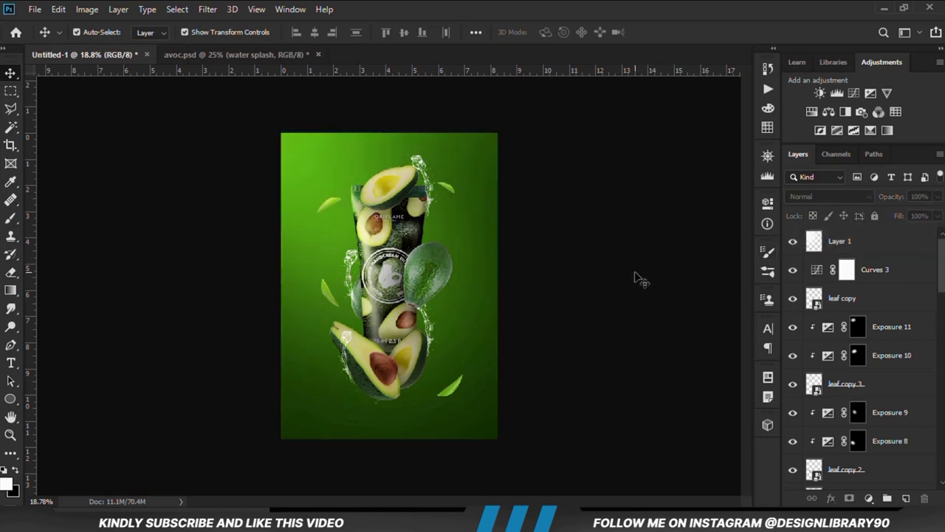
Show the dark bokeh particle texture in avoc.psd and copy it into the Untitled-1 poster above Layer 1.
{"action": "key", "text": "ctrl+equal"}
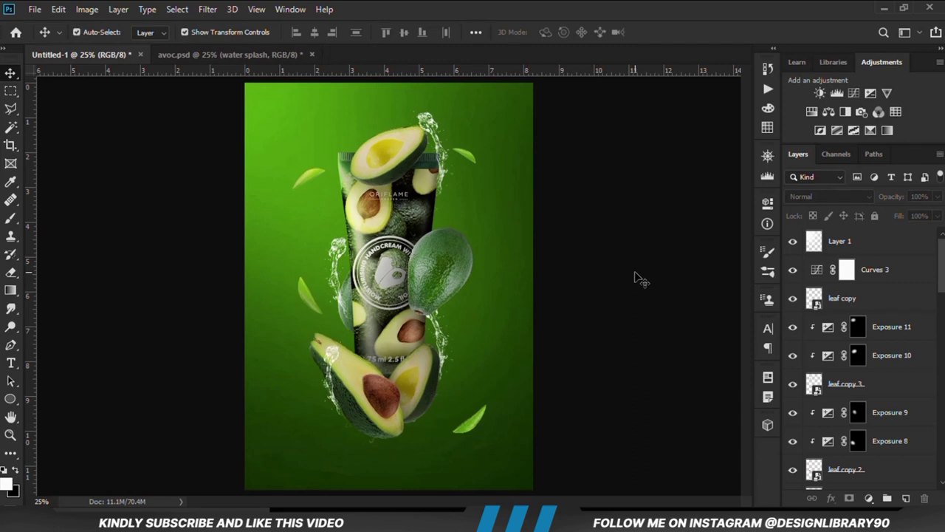
{"action": "left_click", "coordinate": [207, 56]}
{"action": "left_click", "coordinate": [646, 372]}
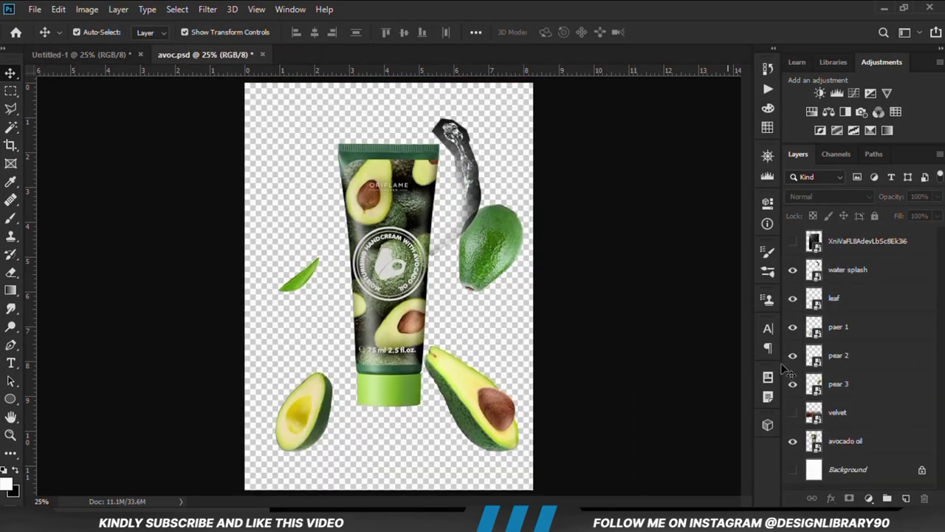
{"action": "left_click", "coordinate": [791, 243]}
{"action": "left_click", "coordinate": [400, 310], "text": "ctrl"}
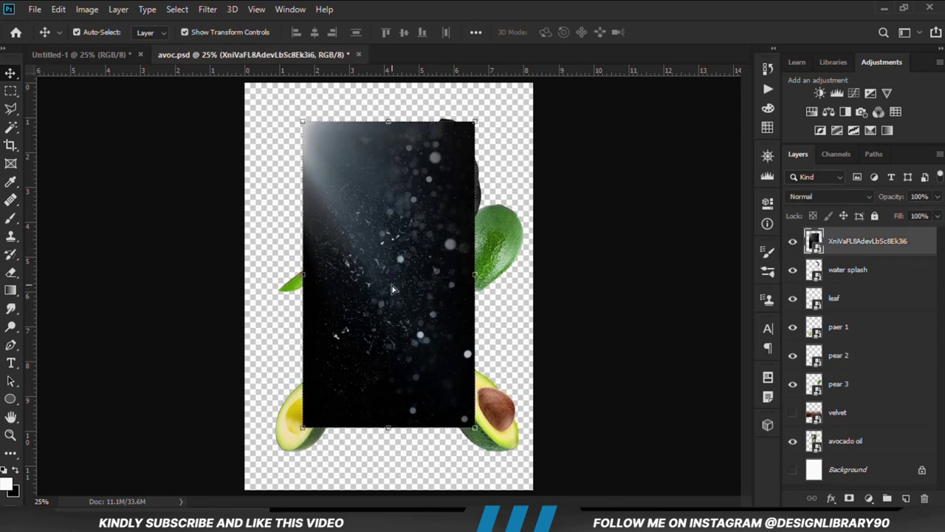
{"action": "key", "text": "ctrl"}
{"action": "left_click", "coordinate": [87, 55]}
{"action": "key", "text": "ctrl+v"}
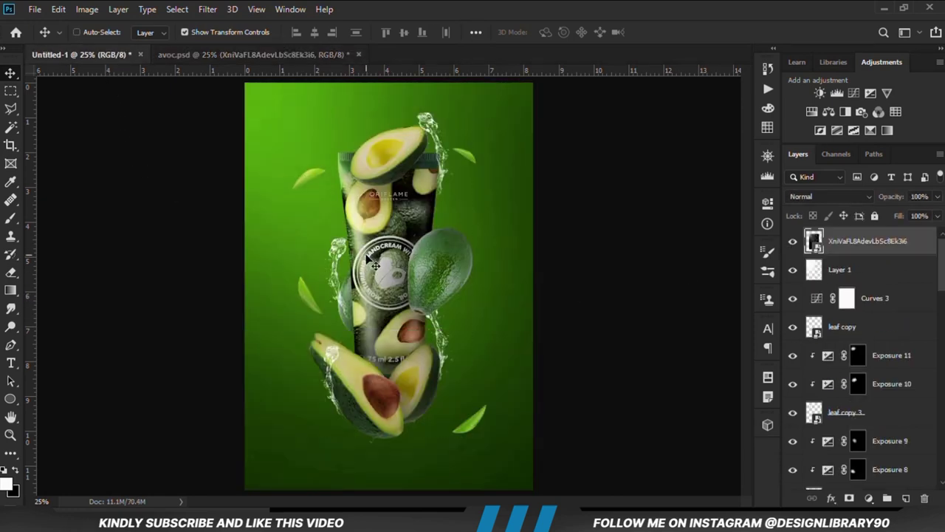
{"action": "left_click_drag", "start_coordinate": [461, 330], "coordinate": [443, 324]}
Scale the particle texture proportionally to about 170% and position it so that it covers the whole poster.
{"action": "right_click", "coordinate": [880, 243]}
{"action": "left_click", "coordinate": [765, 148]}
{"action": "key", "text": "ctrl+t"}
{"action": "left_click_drag", "start_coordinate": [426, 251], "coordinate": [386, 200]}
{"action": "scroll", "coordinate": [407, 343], "scroll_direction": "down", "scroll_amount": 1}
{"action": "left_click_drag", "start_coordinate": [415, 374], "coordinate": [508, 475]}
{"action": "left_click_drag", "start_coordinate": [483, 295], "coordinate": [522, 303]}
{"action": "left_click_drag", "start_coordinate": [418, 266], "coordinate": [414, 294]}
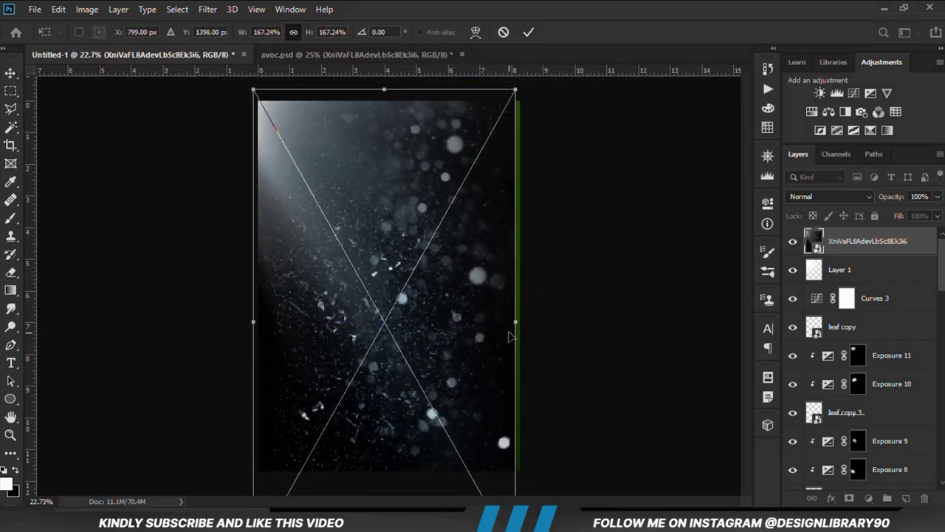
{"action": "left_click_drag", "start_coordinate": [513, 323], "coordinate": [520, 322]}
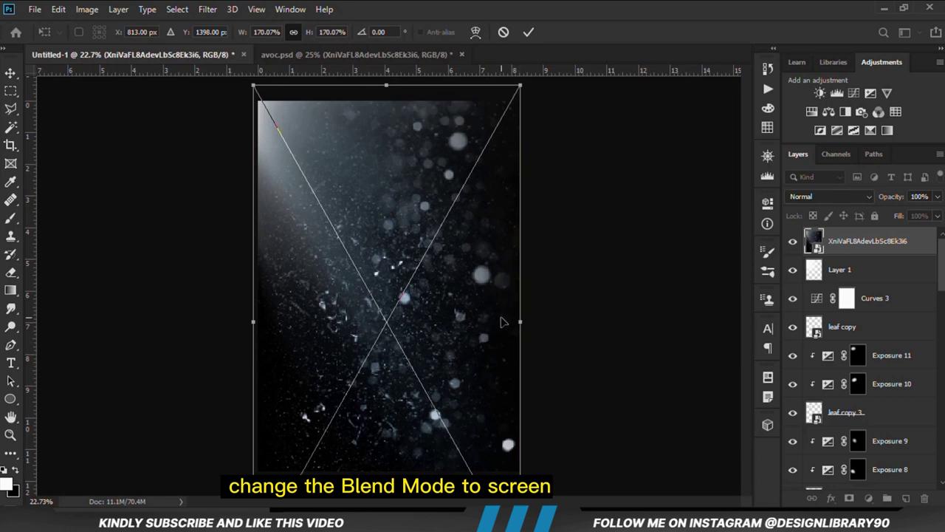
{"action": "key", "text": "Return"}
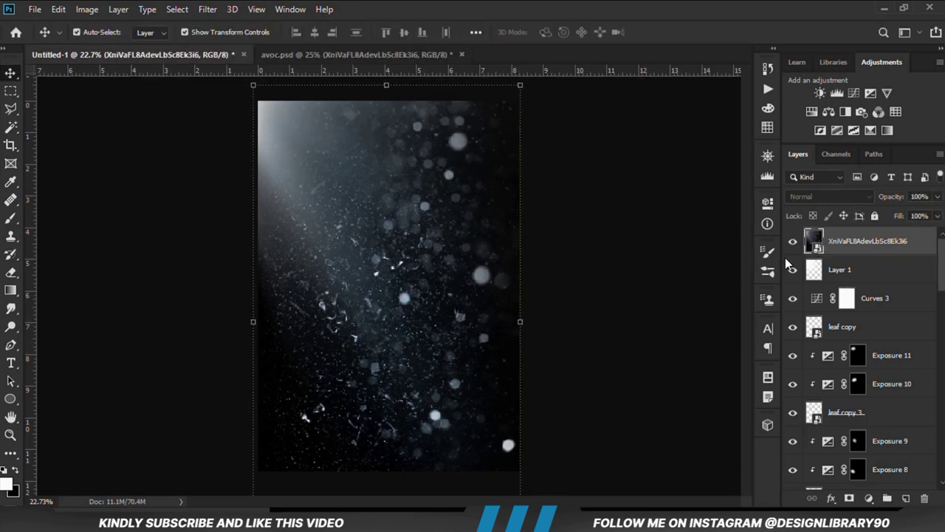
Change the particle texture layer's blend mode to Screen and compare the poster with and without it.
{"action": "left_click", "coordinate": [808, 196]}
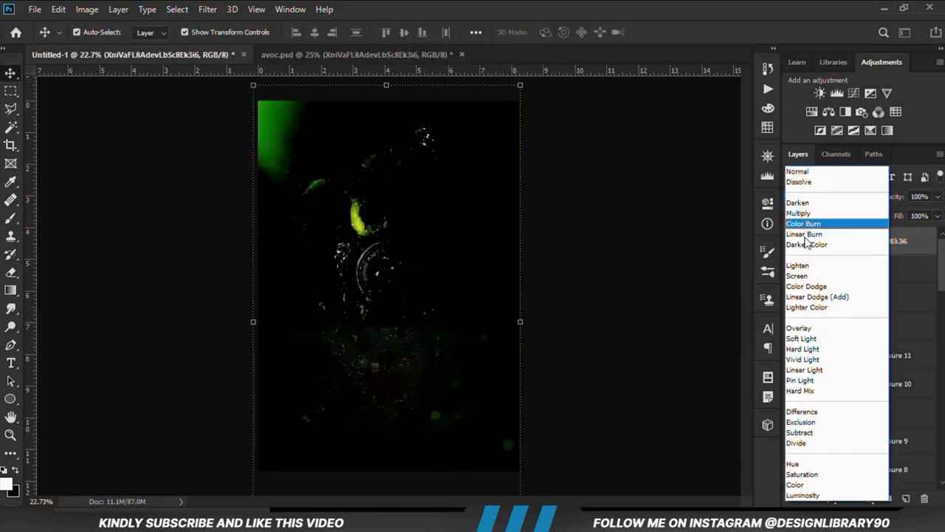
{"action": "left_click", "coordinate": [797, 276]}
{"action": "left_click", "coordinate": [717, 285]}
{"action": "left_click", "coordinate": [793, 244]}
{"action": "left_click", "coordinate": [793, 243]}
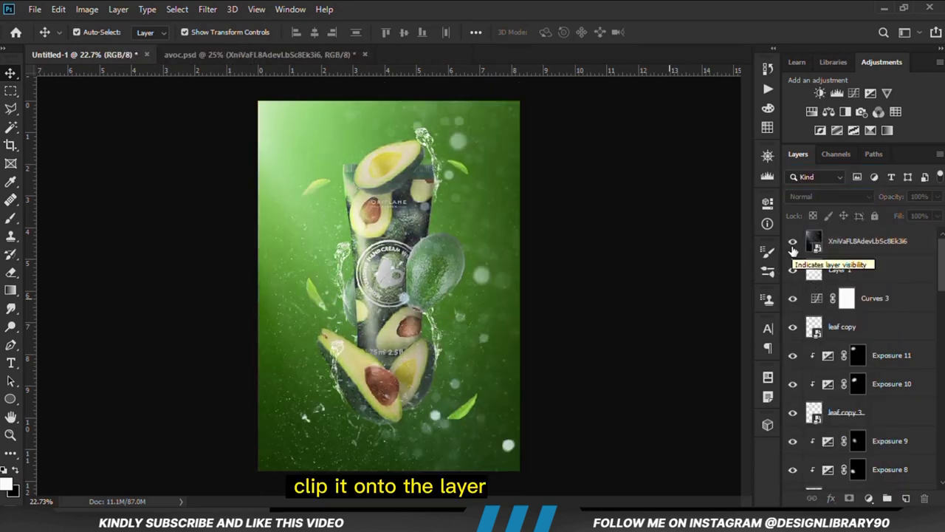
Clip a Levels adjustment to the particle texture layer, raise its black input level to darken the haze, and compare the effect.
{"action": "left_click", "coordinate": [852, 251]}
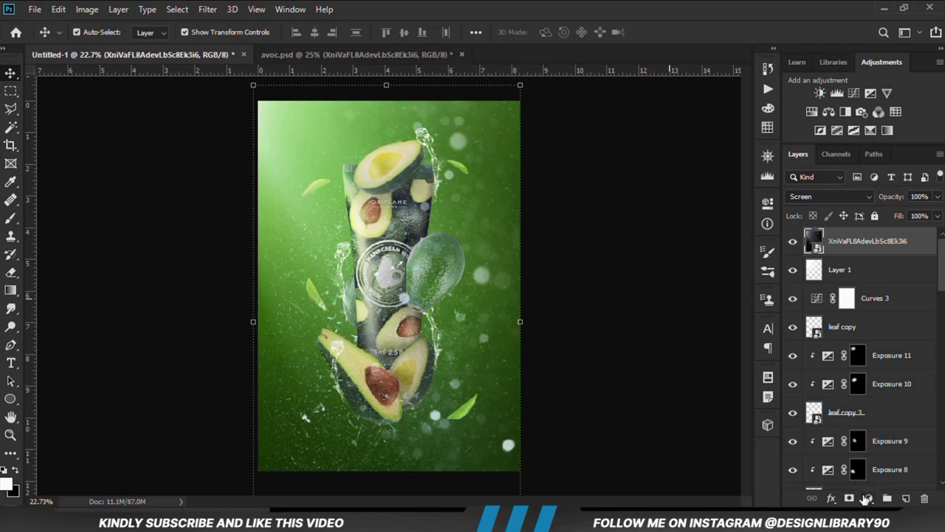
{"action": "left_click", "coordinate": [867, 499]}
{"action": "left_click", "coordinate": [868, 307]}
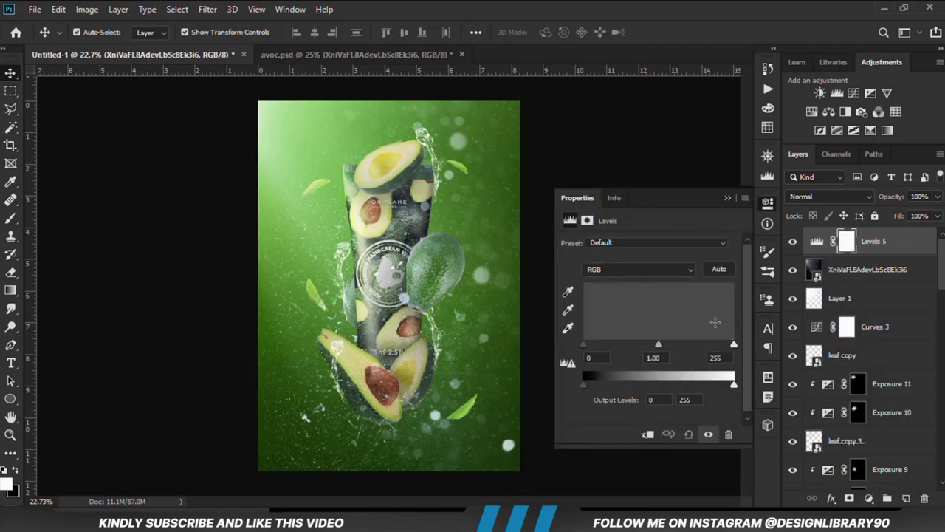
{"action": "left_click", "coordinate": [645, 434]}
{"action": "left_click_drag", "start_coordinate": [584, 345], "coordinate": [612, 340]}
{"action": "left_click", "coordinate": [728, 199]}
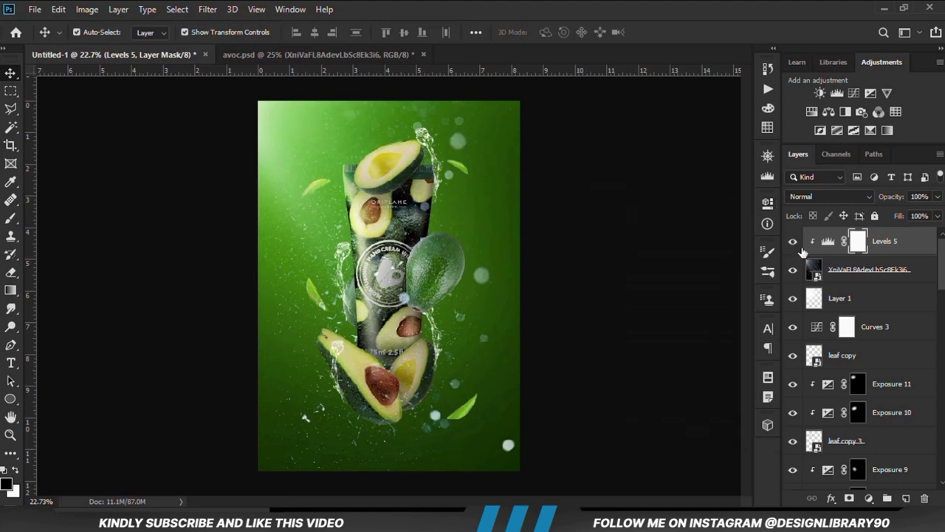
{"action": "left_click", "coordinate": [793, 242]}
{"action": "left_click", "coordinate": [793, 243]}
Add a clipped Hue/Saturation adjustment above the Levels, colorized with hue 94, saturation 58 and lightness -14.
{"action": "left_click", "coordinate": [870, 499]}
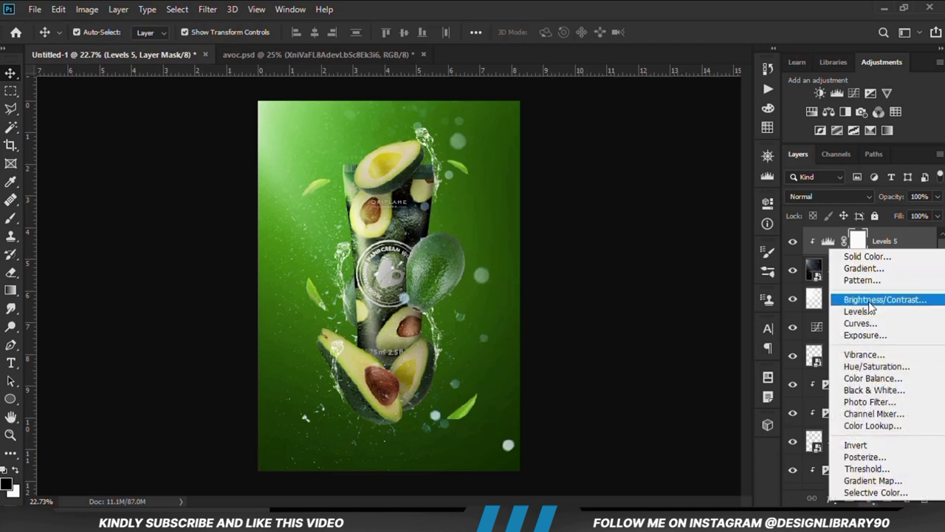
{"action": "left_click", "coordinate": [874, 367]}
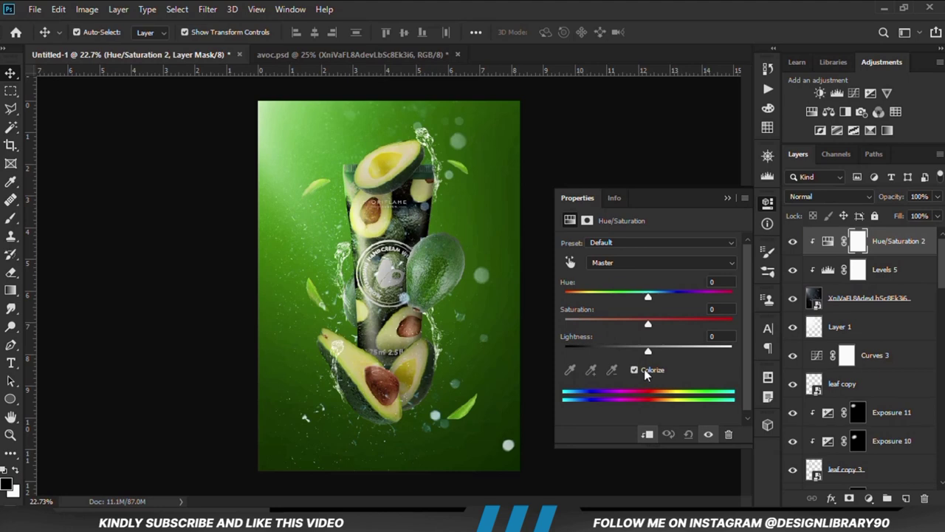
{"action": "left_click", "coordinate": [644, 372]}
{"action": "left_click", "coordinate": [621, 293]}
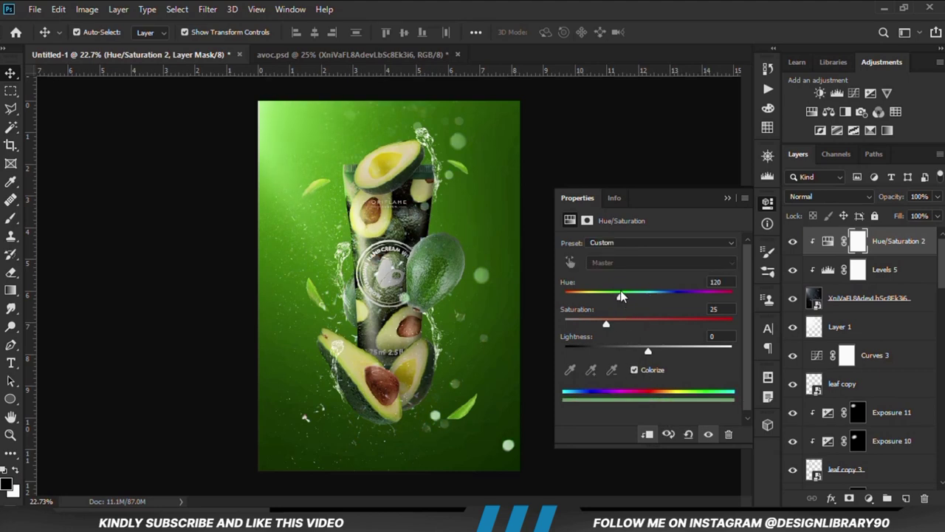
{"action": "left_click_drag", "start_coordinate": [616, 295], "coordinate": [608, 297]}
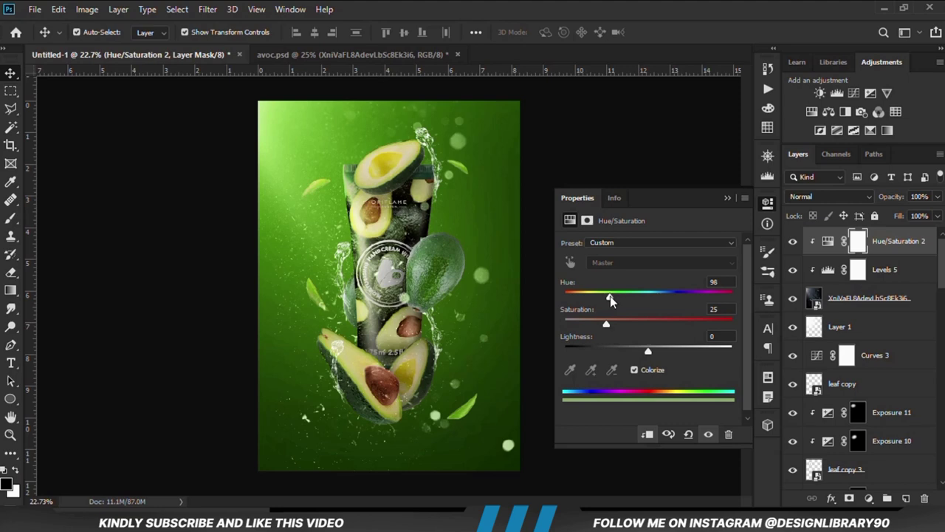
{"action": "left_click_drag", "start_coordinate": [606, 326], "coordinate": [657, 323]}
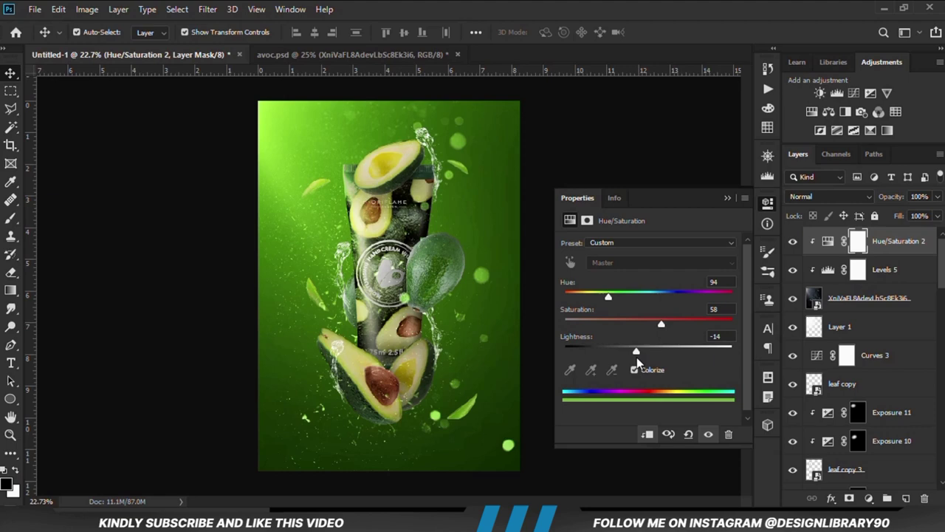
{"action": "left_click", "coordinate": [726, 200]}
Compare the poster with and without the particle texture, then give that layer a mask inverted to black.
{"action": "left_click", "coordinate": [857, 299]}
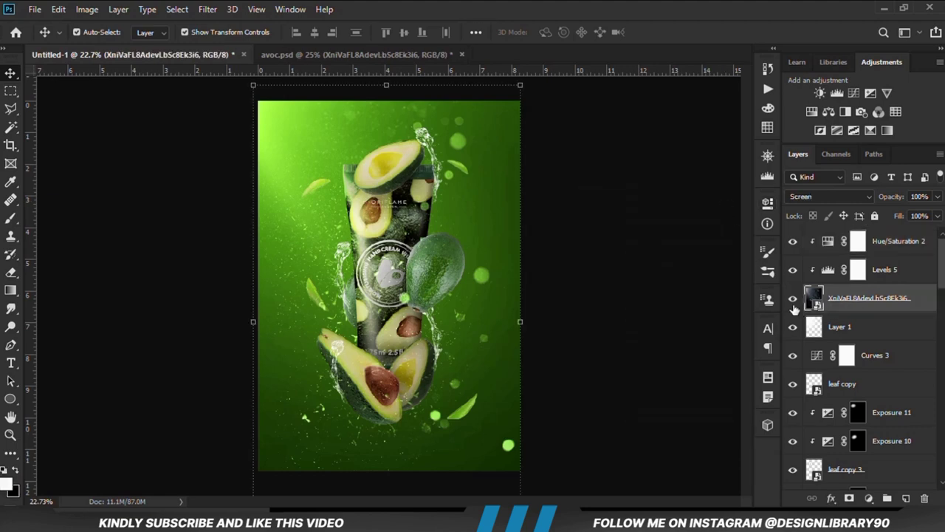
{"action": "left_click", "coordinate": [792, 299]}
{"action": "left_click", "coordinate": [792, 300]}
{"action": "left_click", "coordinate": [850, 499]}
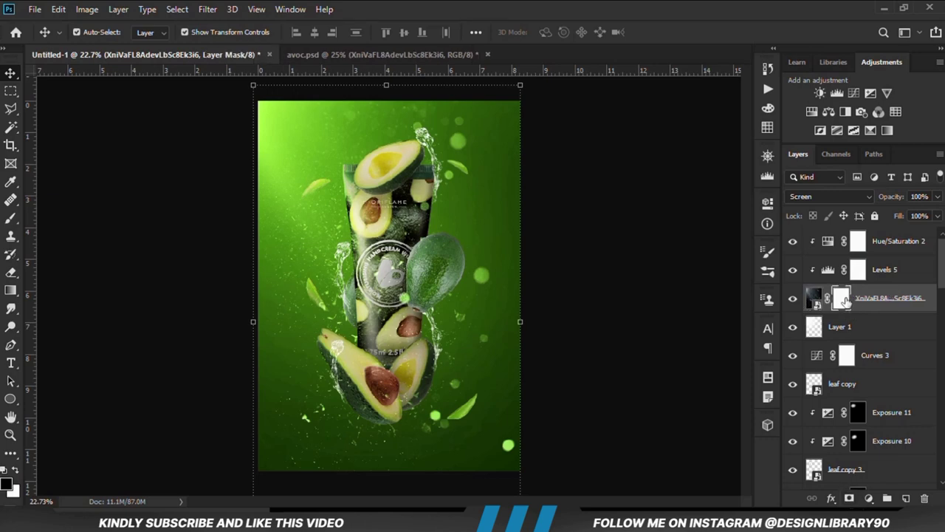
{"action": "key", "text": "ctrl+i"}
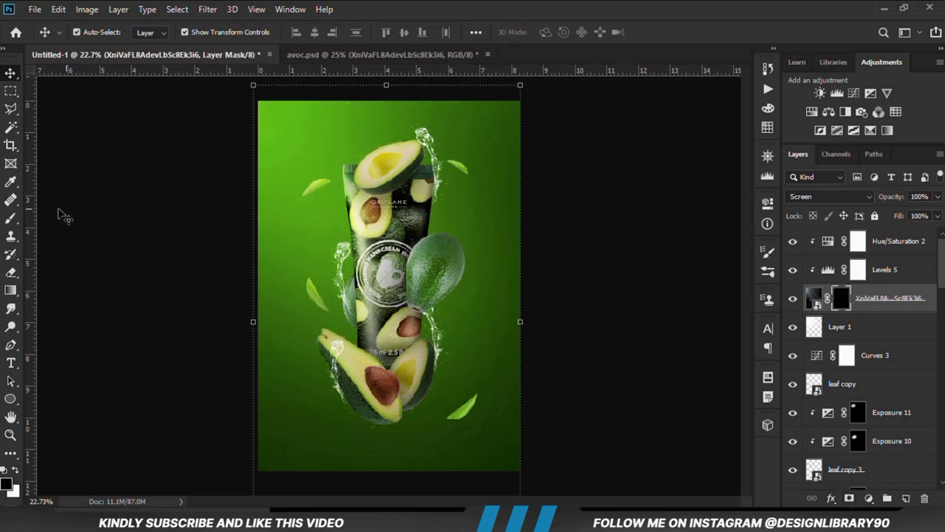
Paint white on the texture's mask with a 2000 px soft brush at 25% opacity, revealing particles from the poster's upper left downward.
{"action": "right_click", "coordinate": [5, 220]}
{"action": "left_click", "coordinate": [52, 217]}
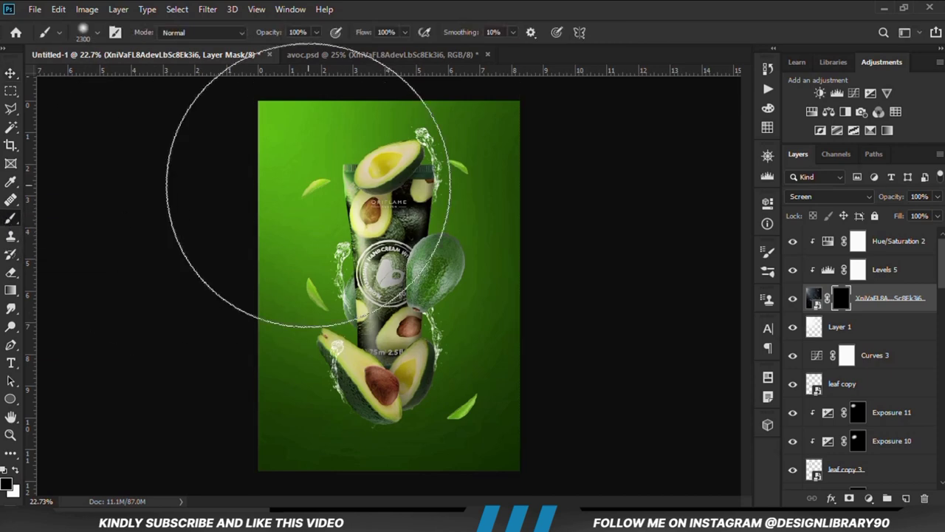
{"action": "key", "text": "bracketleft"}
{"action": "key", "text": "bracketleft"}
{"action": "key", "text": "bracketleft"}
{"action": "scroll", "coordinate": [327, 224], "scroll_direction": "down", "scroll_amount": 4}
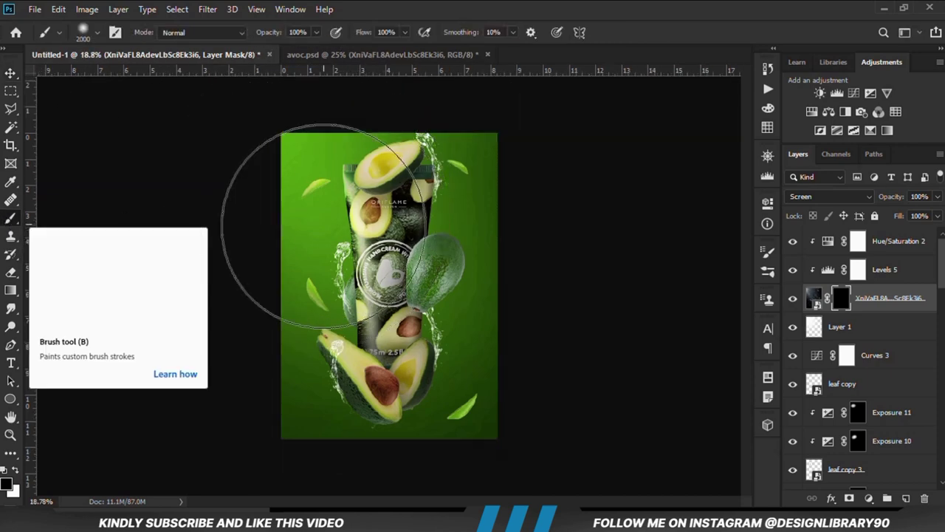
{"action": "scroll", "coordinate": [333, 178], "scroll_direction": "up", "scroll_amount": 1}
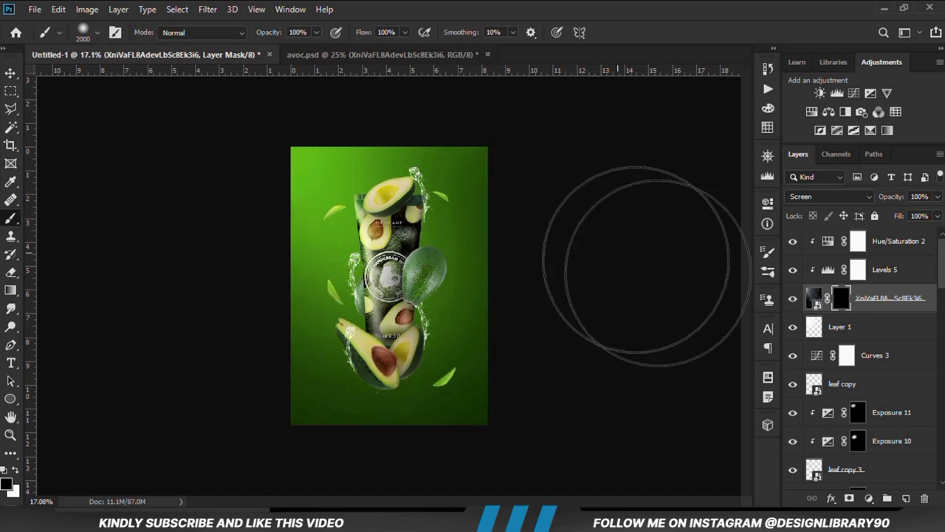
{"action": "left_click_drag", "start_coordinate": [314, 42], "coordinate": [285, 47]}
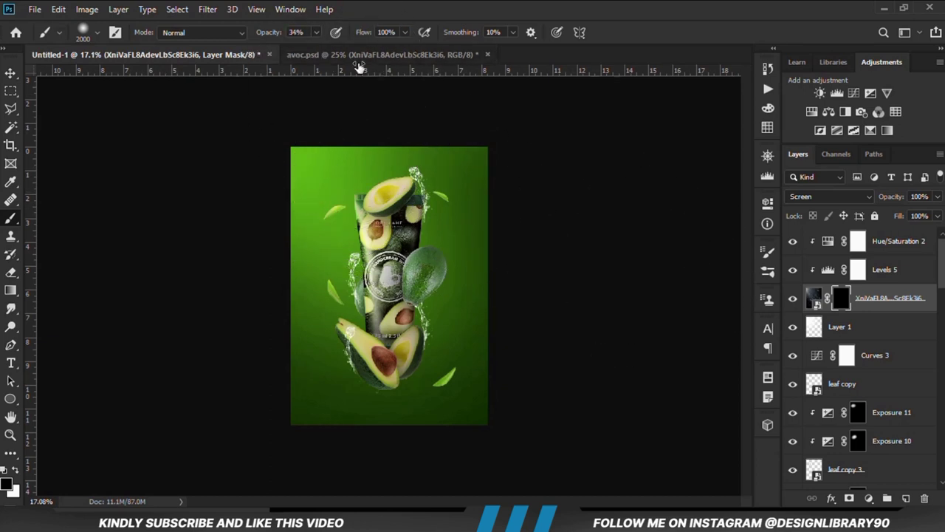
{"action": "left_click", "coordinate": [16, 472]}
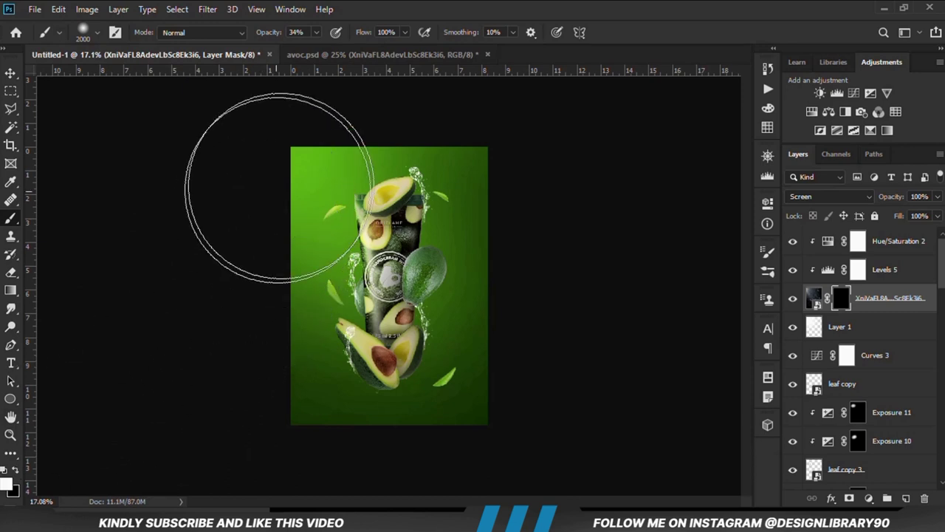
{"action": "left_click", "coordinate": [315, 32]}
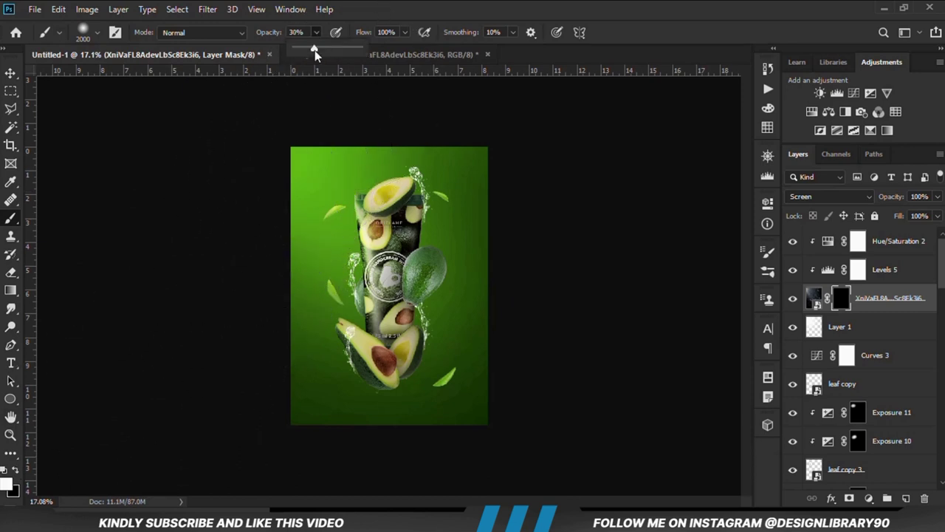
{"action": "left_click", "coordinate": [350, 28]}
{"action": "scroll", "coordinate": [344, 191], "scroll_direction": "up", "scroll_amount": 2}
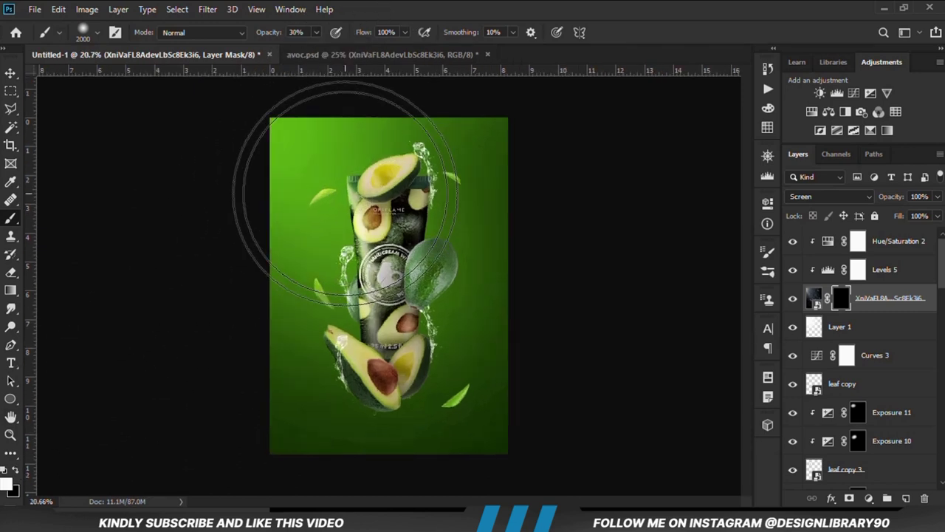
{"action": "scroll", "coordinate": [344, 194], "scroll_direction": "down", "scroll_amount": 2}
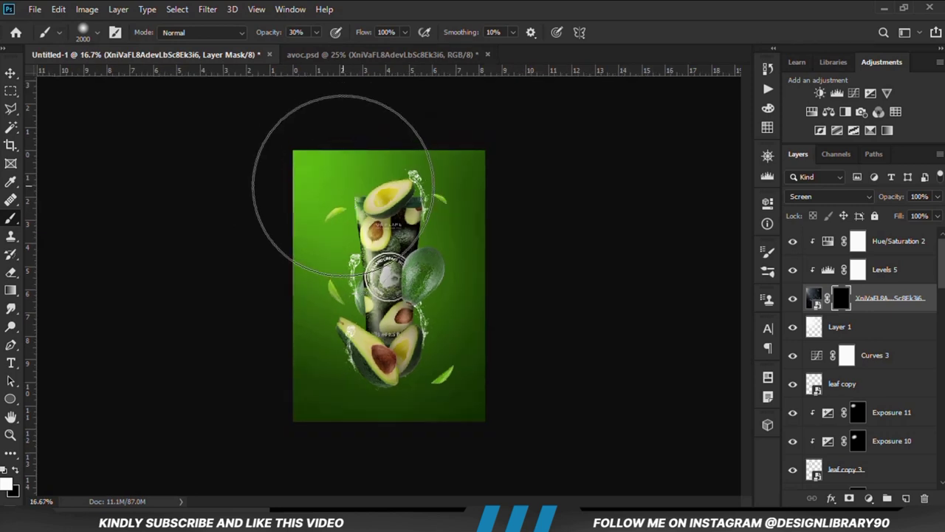
{"action": "scroll", "coordinate": [344, 186], "scroll_direction": "up", "scroll_amount": 1}
{"action": "left_click", "coordinate": [316, 32]}
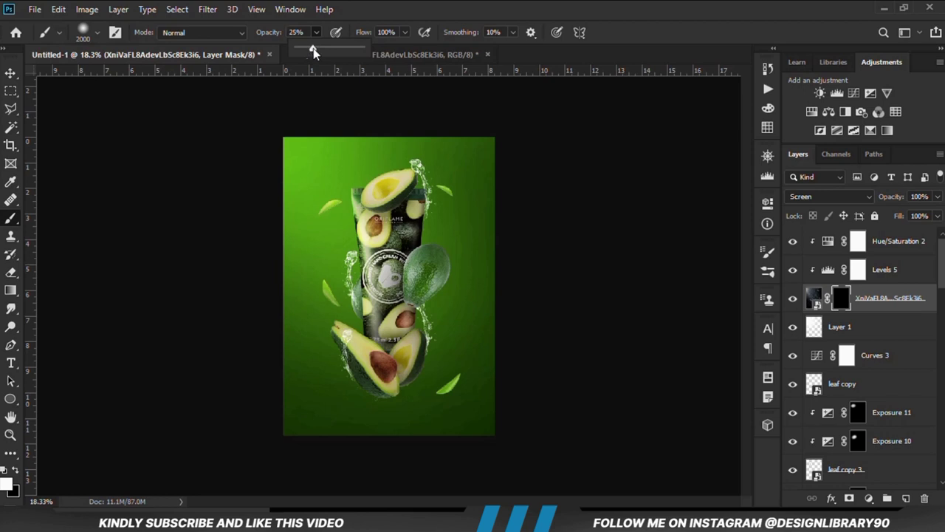
{"action": "left_click", "coordinate": [9, 486]}
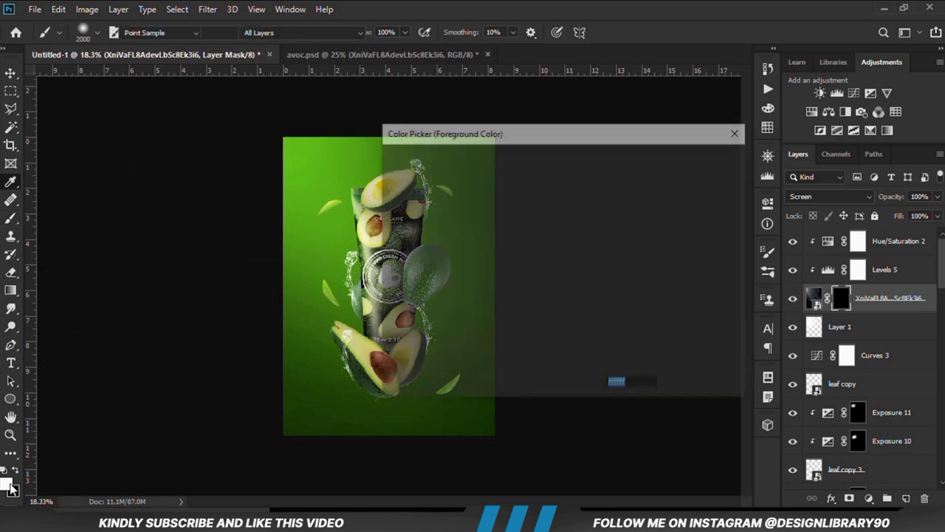
{"action": "left_click", "coordinate": [695, 160]}
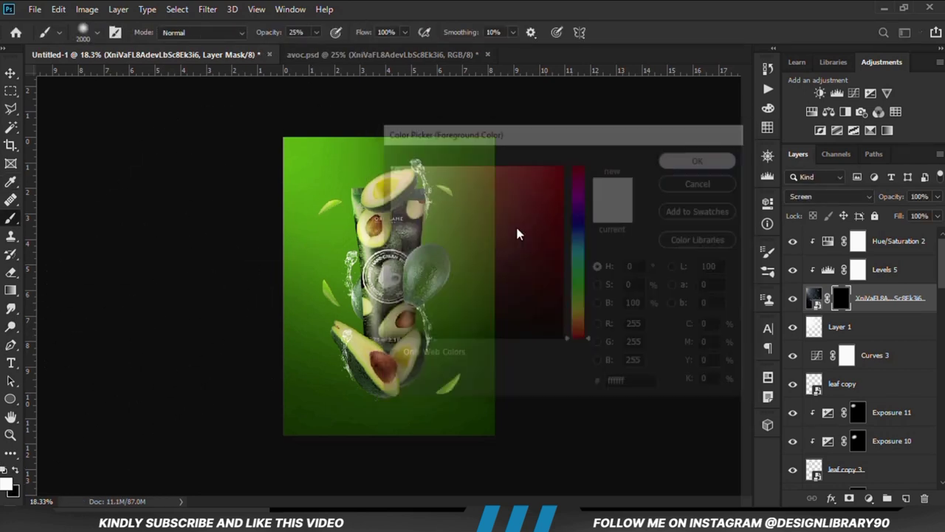
{"action": "mouse_move", "coordinate": [313, 172]}
{"action": "left_mouse_down"}
{"action": "mouse_move", "coordinate": [278, 217]}
{"action": "mouse_move", "coordinate": [314, 189]}
{"action": "mouse_move", "coordinate": [375, 164]}
{"action": "mouse_move", "coordinate": [260, 286]}
{"action": "mouse_move", "coordinate": [257, 322]}
{"action": "left_mouse_up"}
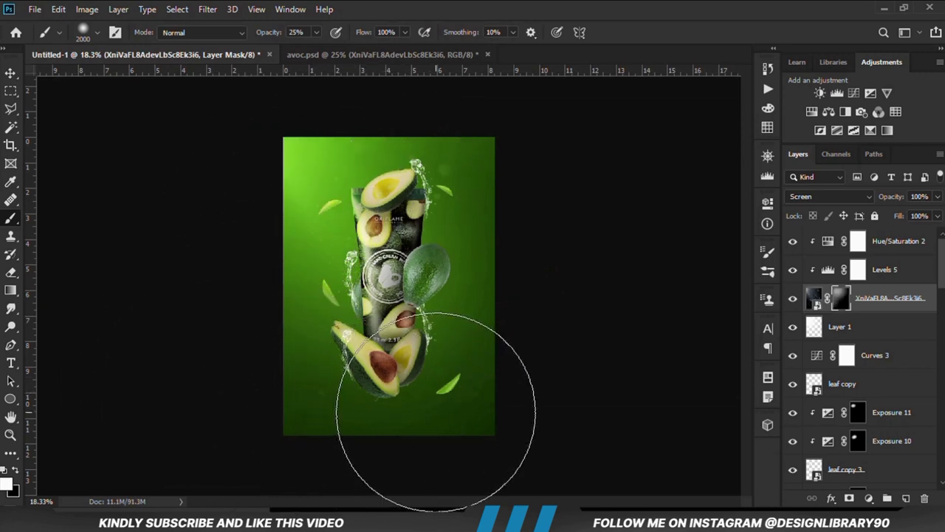
Paint white faintly on the texture's mask near the lower right of the product with a smaller brush at 12% opacity.
{"action": "key", "text": "bracketleft"}
{"action": "left_click", "coordinate": [316, 33]}
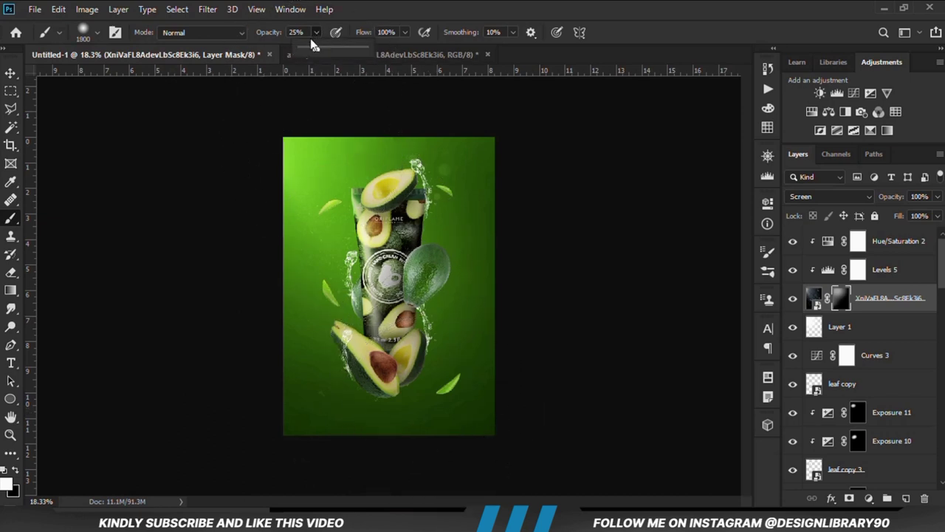
{"action": "left_click", "coordinate": [350, 20]}
{"action": "left_click", "coordinate": [439, 339]}
Paint black on the texture's mask at 12% opacity with a 1300 to 1000 px brush, softening particles along the poster's right side.
{"action": "left_click", "coordinate": [21, 471]}
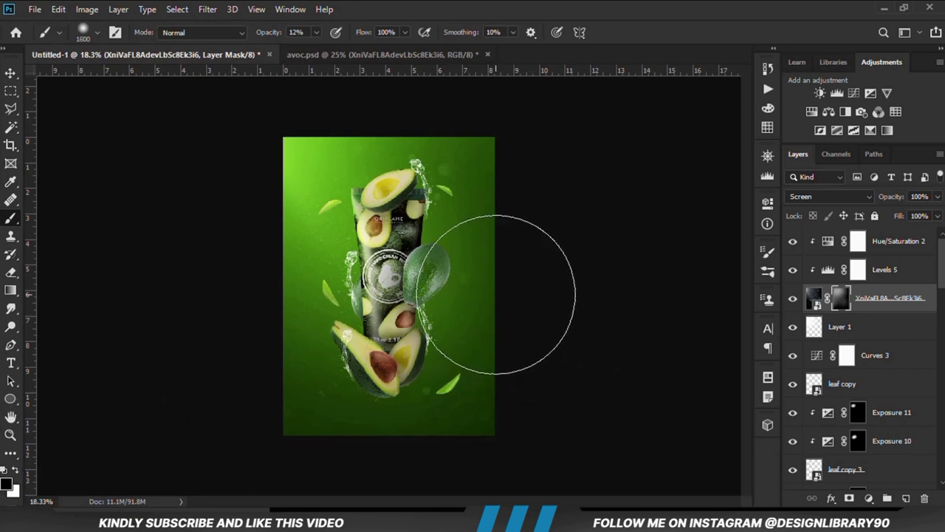
{"action": "key", "text": "bracketleft"}
{"action": "key", "text": "bracketleft"}
{"action": "key", "text": "bracketleft"}
{"action": "key", "text": "bracketleft"}
{"action": "key", "text": "bracketleft"}
{"action": "key", "text": "bracketleft"}
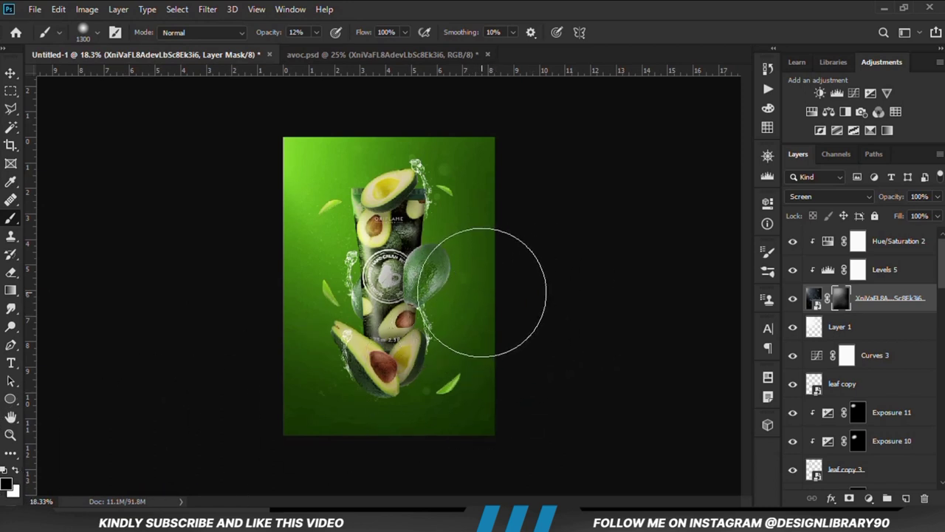
{"action": "mouse_move", "coordinate": [478, 287]}
{"action": "left_mouse_down"}
{"action": "mouse_move", "coordinate": [450, 282]}
{"action": "mouse_move", "coordinate": [450, 385]}
{"action": "left_mouse_up"}
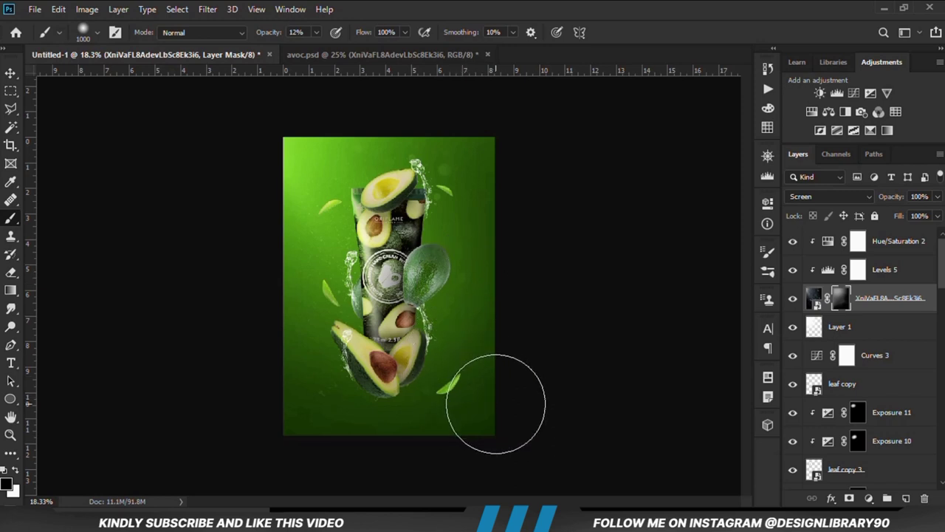
Stamp all visible layers into a new merged layer on top and convert it to a smart object.
{"action": "key", "text": "ctrl+plus"}
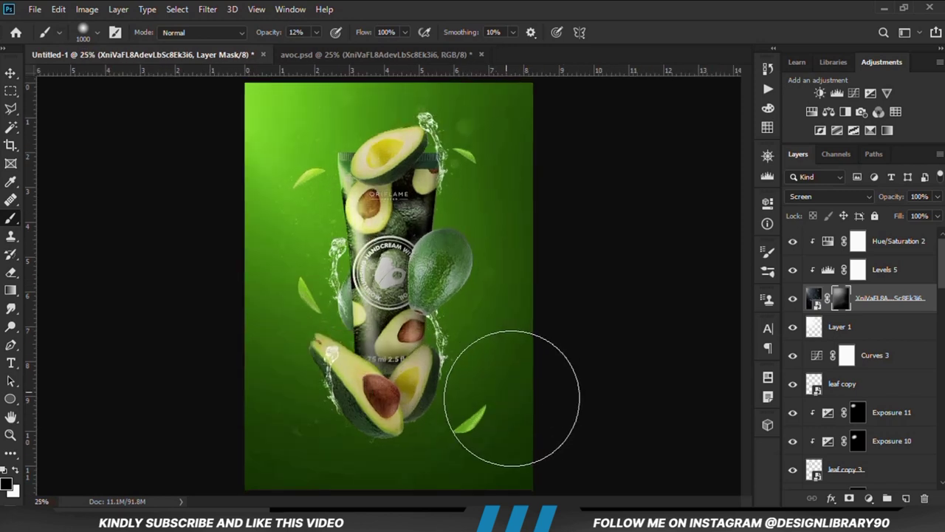
{"action": "left_click", "coordinate": [10, 72]}
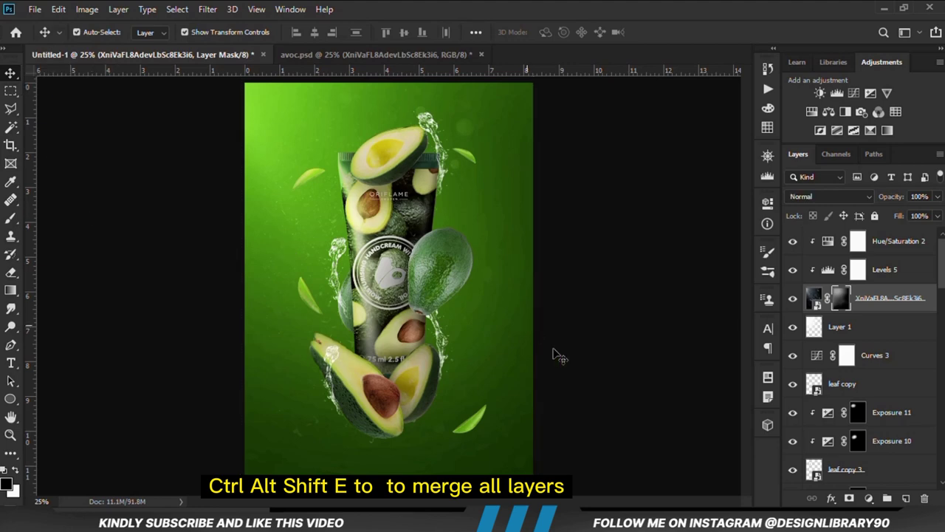
{"action": "left_click", "coordinate": [611, 369]}
{"action": "scroll", "coordinate": [606, 362], "scroll_direction": "up", "scroll_amount": 1}
{"action": "scroll", "coordinate": [606, 362], "scroll_direction": "down", "scroll_amount": 1}
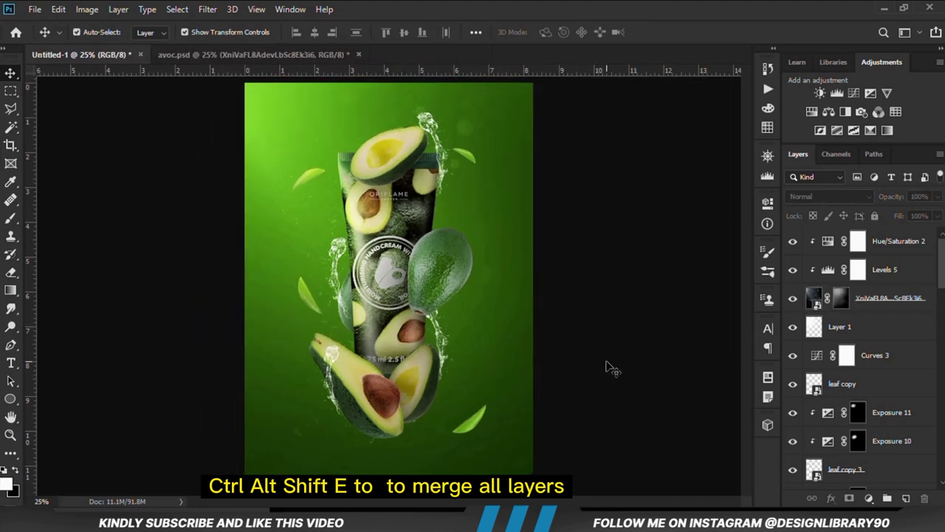
{"action": "key", "text": "ctrl+alt+shift+e"}
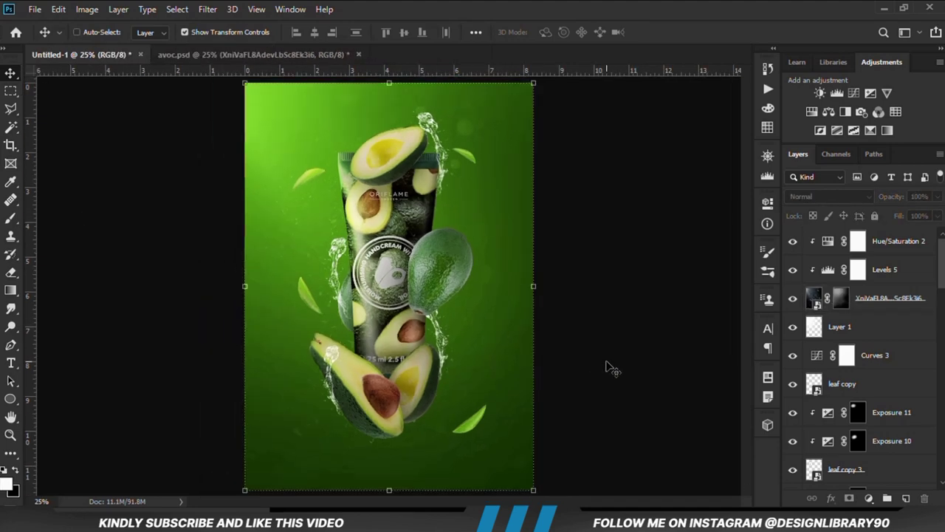
{"action": "right_click", "coordinate": [864, 255]}
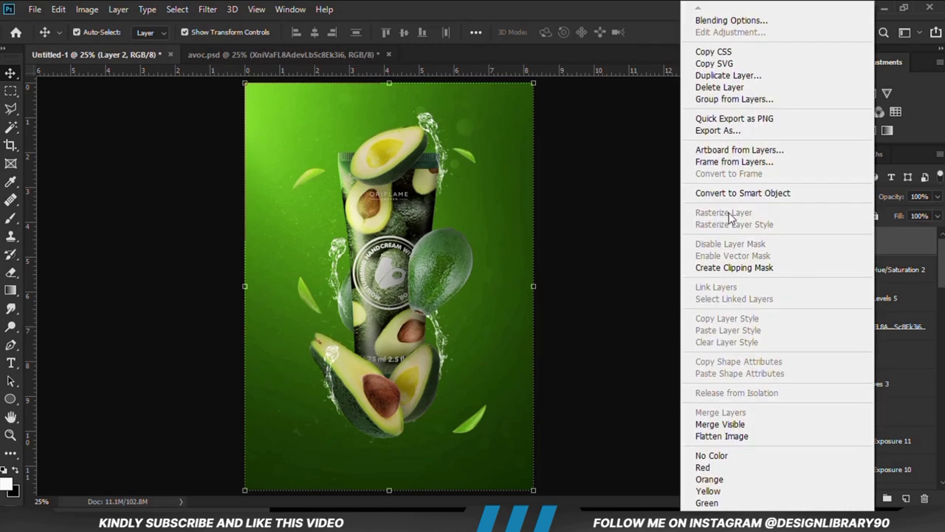
{"action": "left_click", "coordinate": [711, 193]}
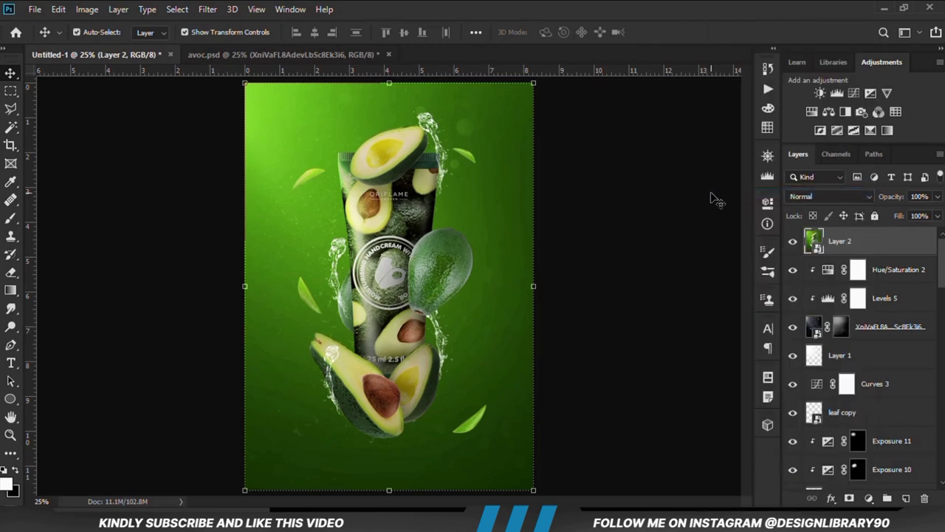
Apply Camera Raw to the merged layer: Exposure +0.10, Contrast +24, Highlights +4, Shadows -16, Whites +14, Blacks -7, Texture +3, Clarity +2.
{"action": "left_click", "coordinate": [208, 9]}
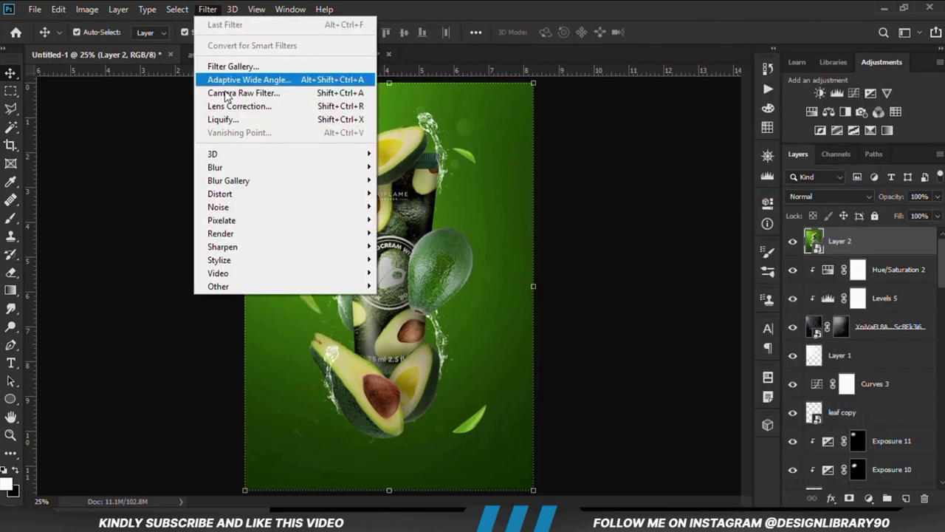
{"action": "left_click", "coordinate": [239, 98]}
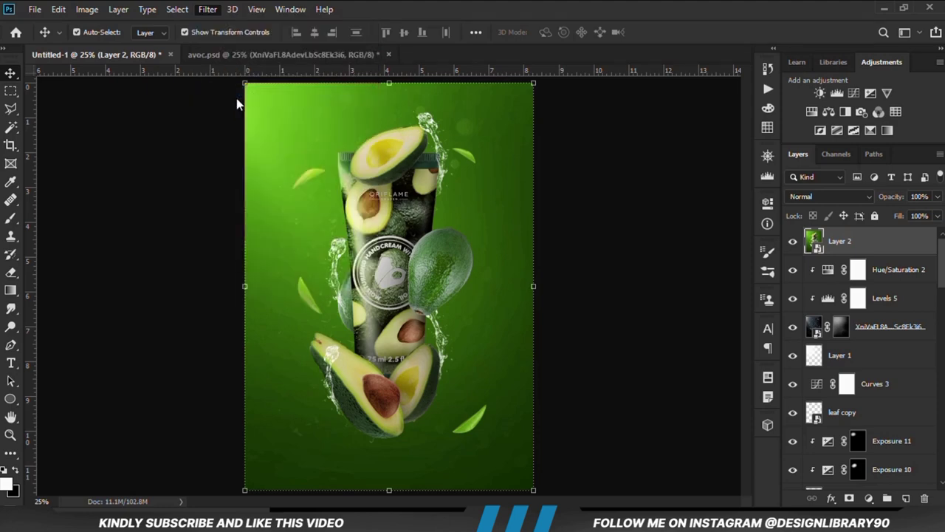
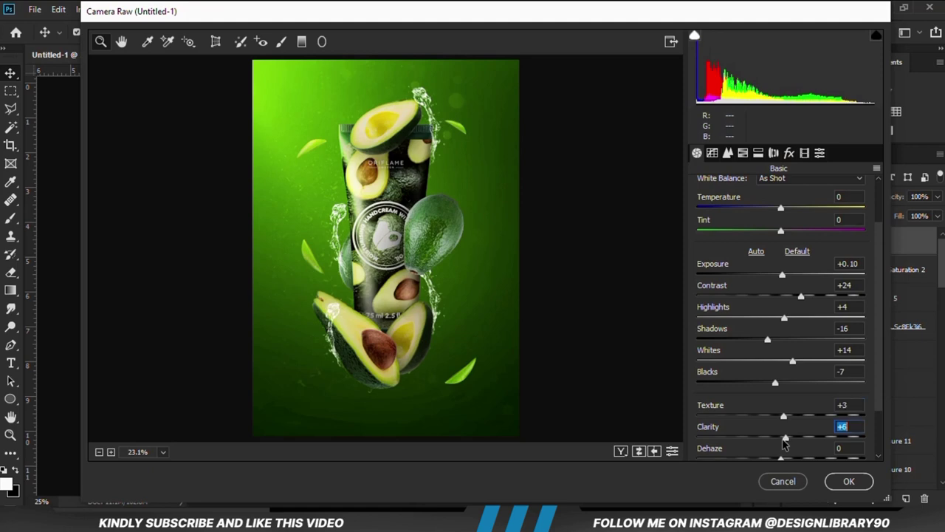
{"action": "left_click_drag", "start_coordinate": [785, 442], "coordinate": [781, 443]}
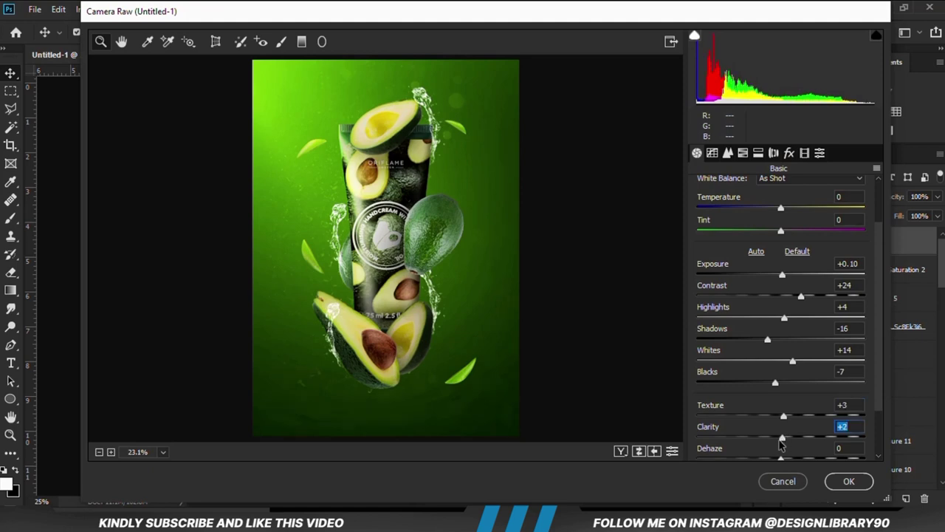
{"action": "left_click", "coordinate": [849, 483]}
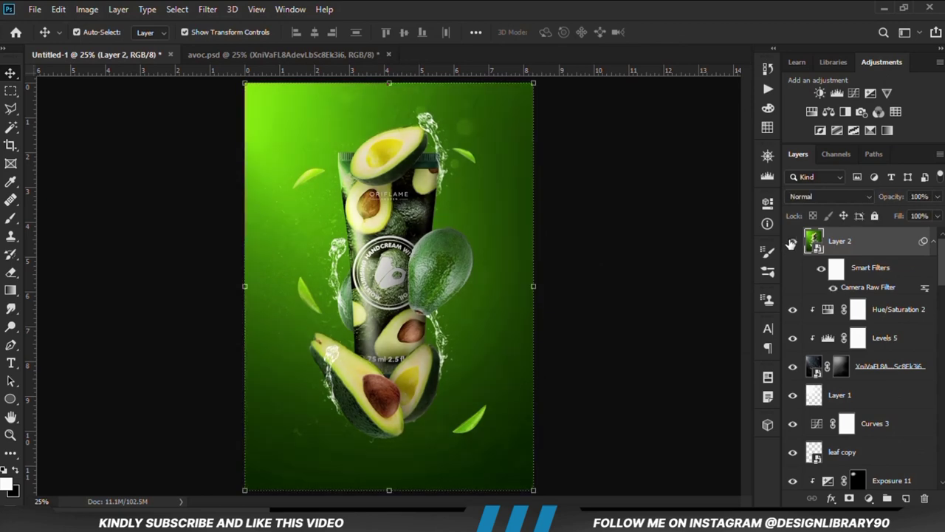
Add a solid color fill layer above the merged layer, using hex 58b400 copied from the avocado notes in Notepad.
{"action": "left_click", "coordinate": [868, 498]}
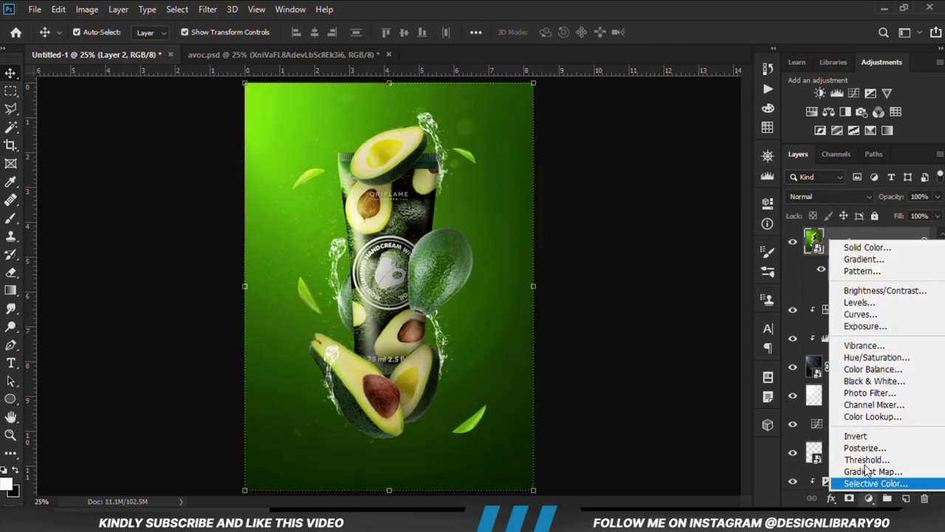
{"action": "left_click", "coordinate": [868, 247]}
{"action": "key", "text": "alt+Tab"}
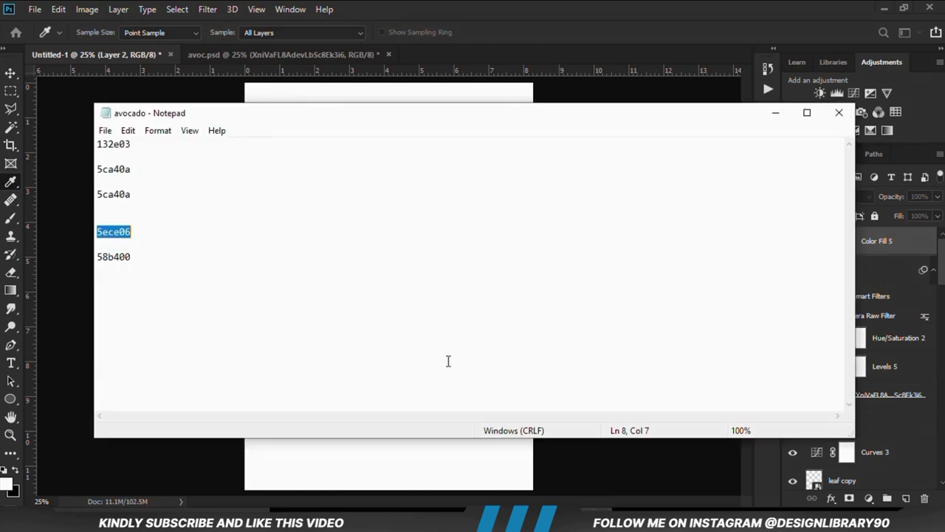
{"action": "left_click", "coordinate": [139, 257]}
{"action": "double_click", "coordinate": [140, 256]}
{"action": "right_click", "coordinate": [120, 255]}
{"action": "left_click", "coordinate": [147, 303]}
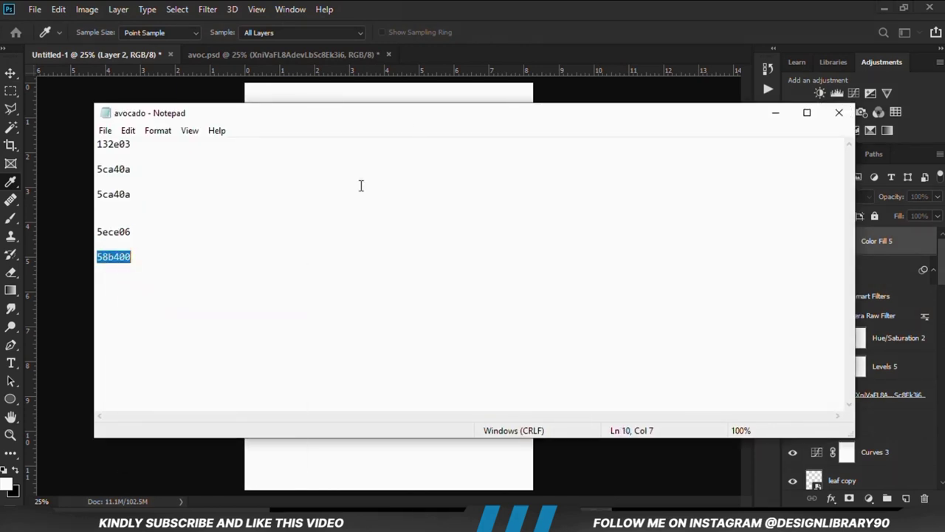
{"action": "key", "text": "alt+Tab"}
{"action": "right_click", "coordinate": [623, 385]}
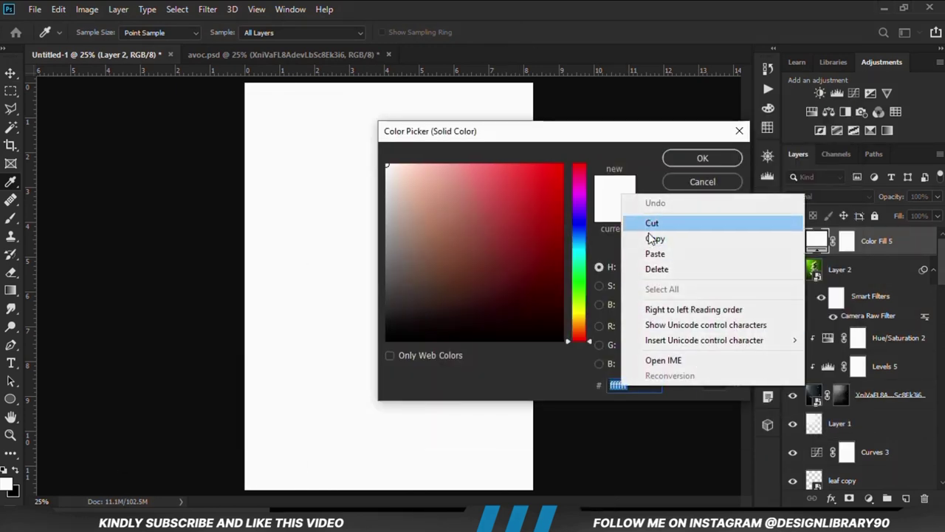
{"action": "left_click", "coordinate": [655, 253]}
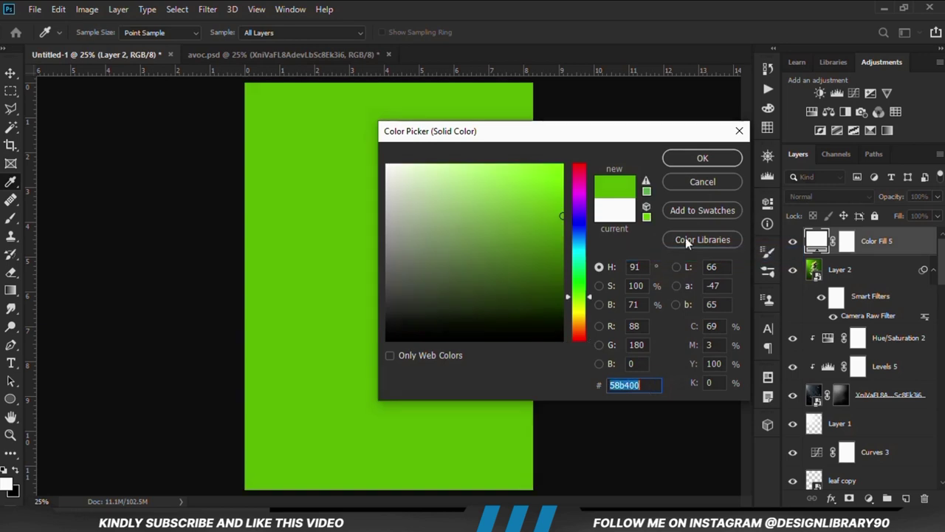
{"action": "left_click", "coordinate": [701, 156]}
Blend the green fill layer with Linear Dodge (Add), compare it on and off, and invert its mask to black.
{"action": "left_click", "coordinate": [829, 196]}
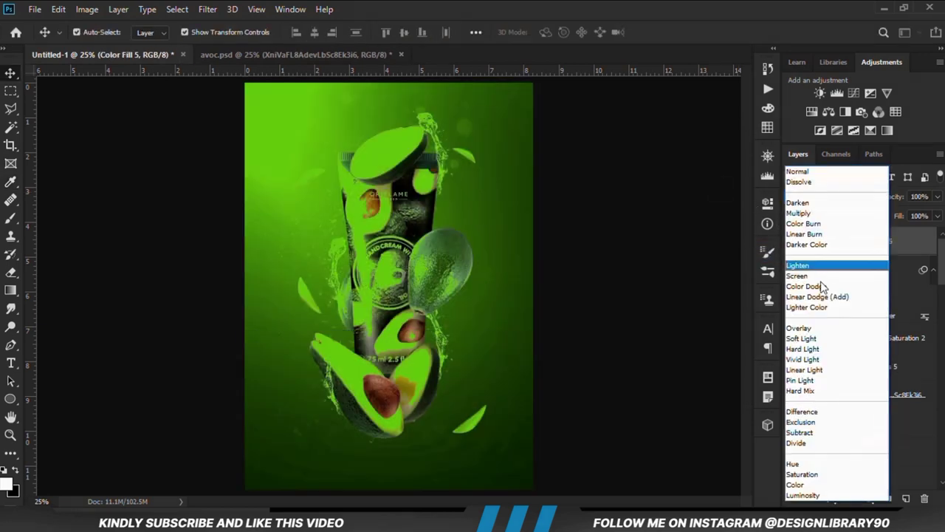
{"action": "left_click", "coordinate": [813, 298]}
{"action": "left_click", "coordinate": [792, 242]}
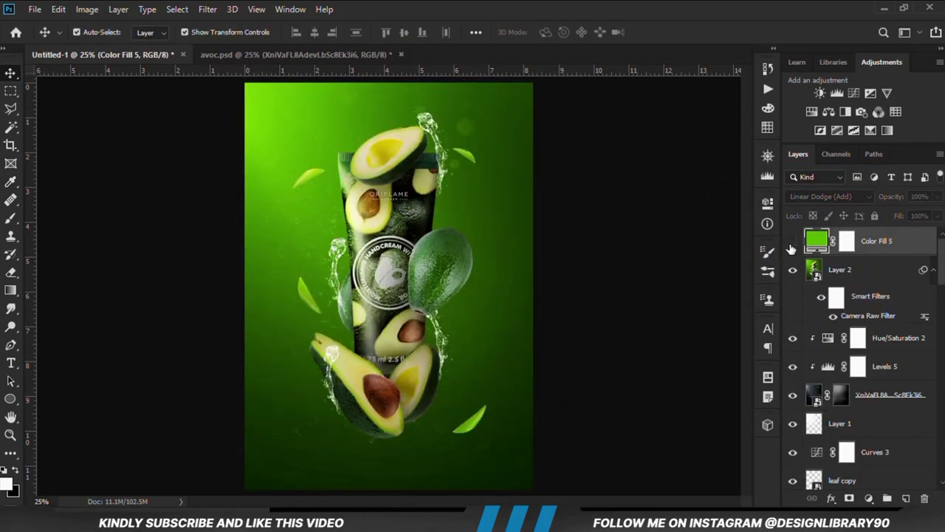
{"action": "left_click", "coordinate": [792, 242]}
{"action": "left_click", "coordinate": [847, 241]}
{"action": "key", "text": "ctrl+i"}
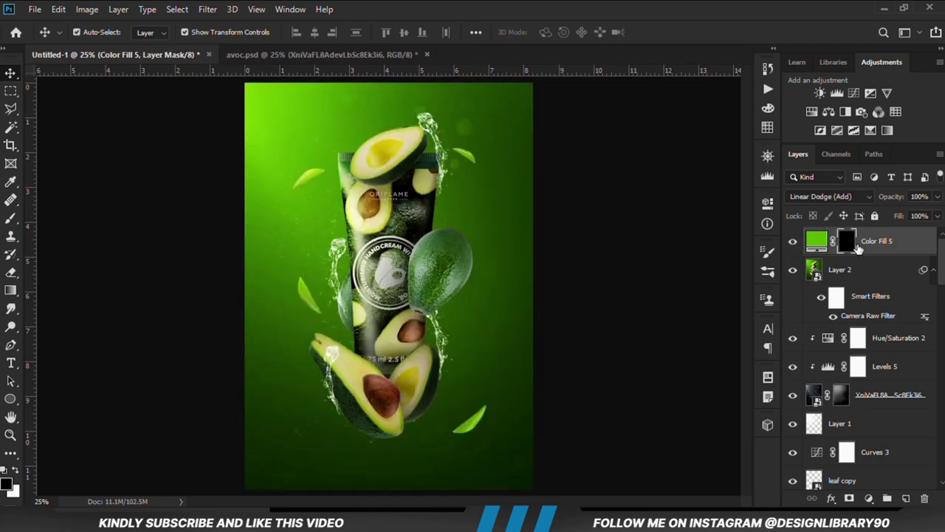
Paint white on the fill's mask along the upper right water splash with a 150 px soft brush at 11% opacity.
{"action": "left_click", "coordinate": [11, 218]}
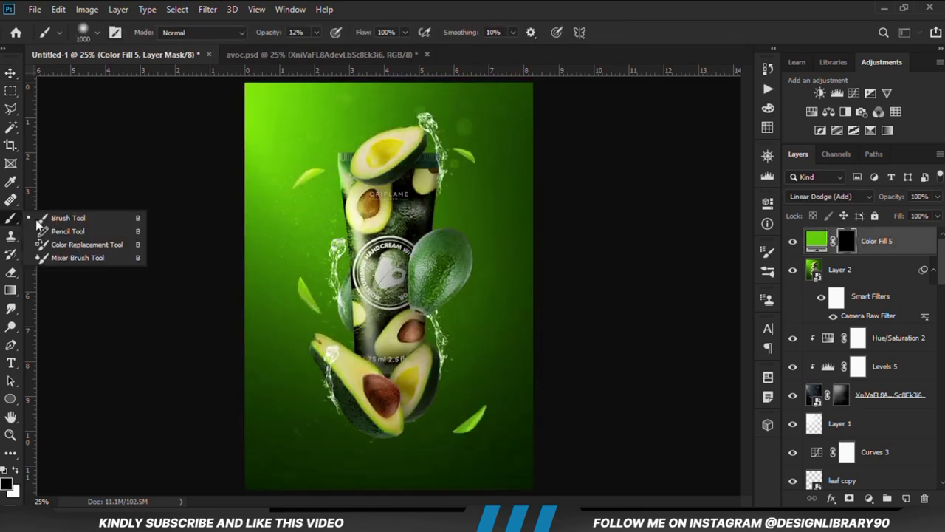
{"action": "left_click", "coordinate": [63, 214]}
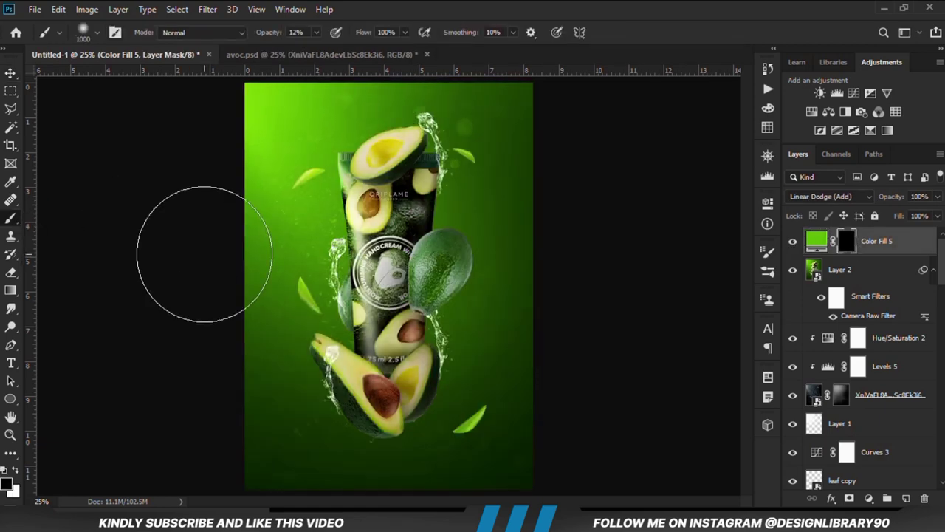
{"action": "left_click", "coordinate": [316, 33]}
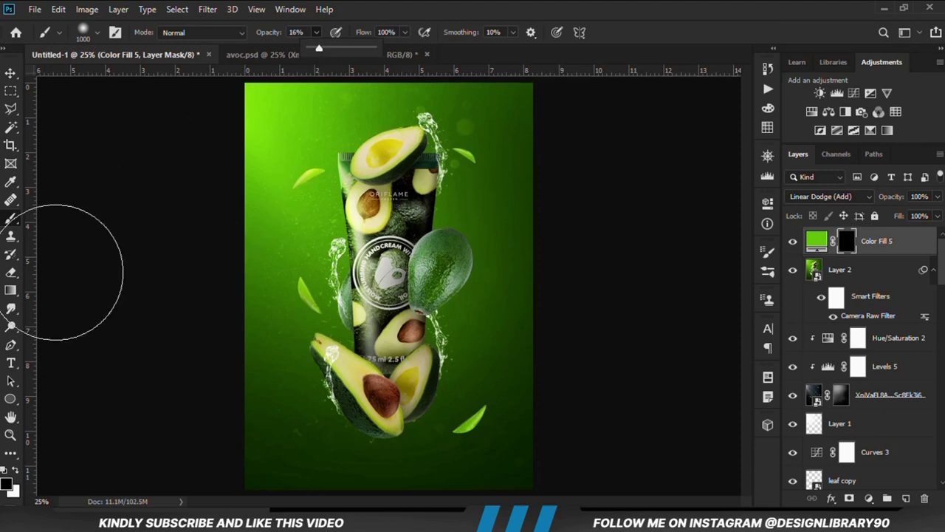
{"action": "left_click", "coordinate": [18, 473]}
{"action": "left_click", "coordinate": [316, 33]}
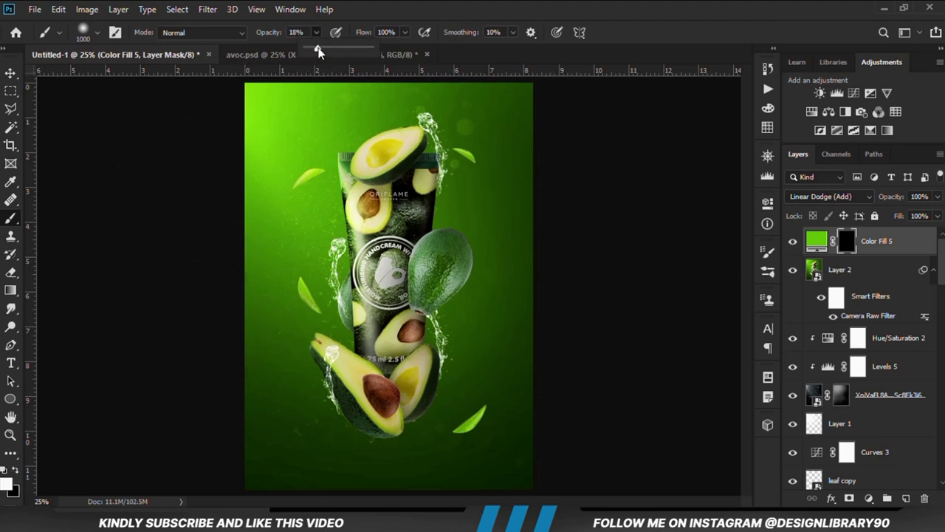
{"action": "left_click", "coordinate": [362, 31]}
{"action": "scroll", "coordinate": [366, 226], "scroll_direction": "down", "scroll_amount": 2}
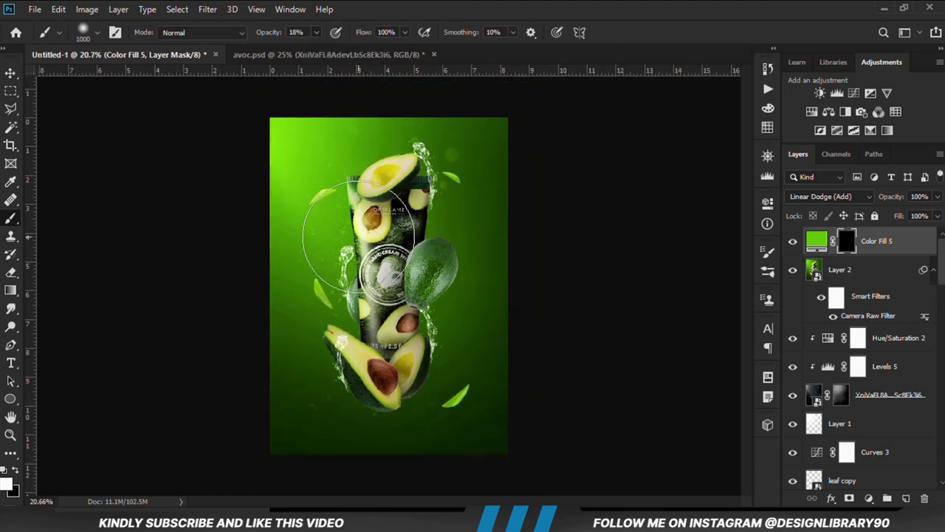
{"action": "left_click", "coordinate": [316, 32]}
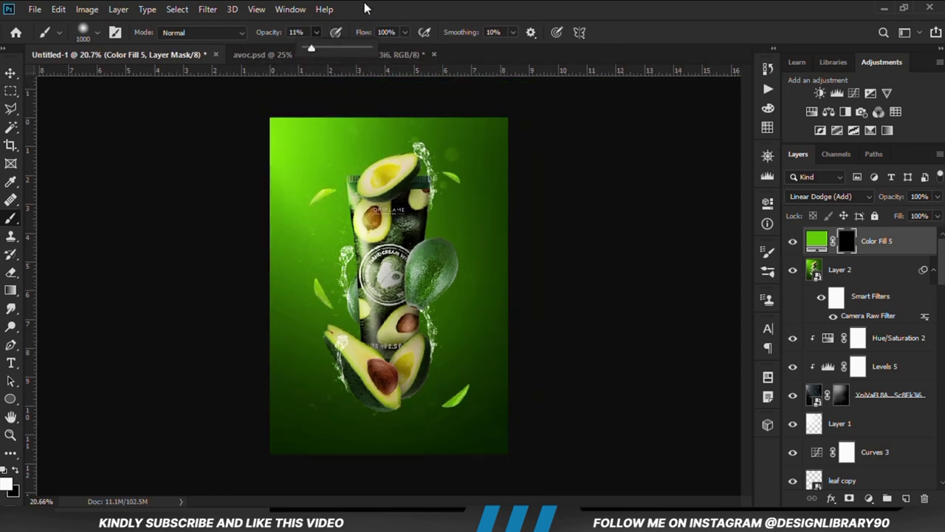
{"action": "key", "text": "bracketleft"}
{"action": "key", "text": "bracketleft"}
{"action": "key", "text": "bracketleft"}
{"action": "key", "text": "bracketleft"}
{"action": "key", "text": "bracketleft"}
{"action": "key", "text": "bracketleft"}
{"action": "key", "text": "bracketleft"}
{"action": "key", "text": "bracketleft"}
{"action": "key", "text": "bracketleft"}
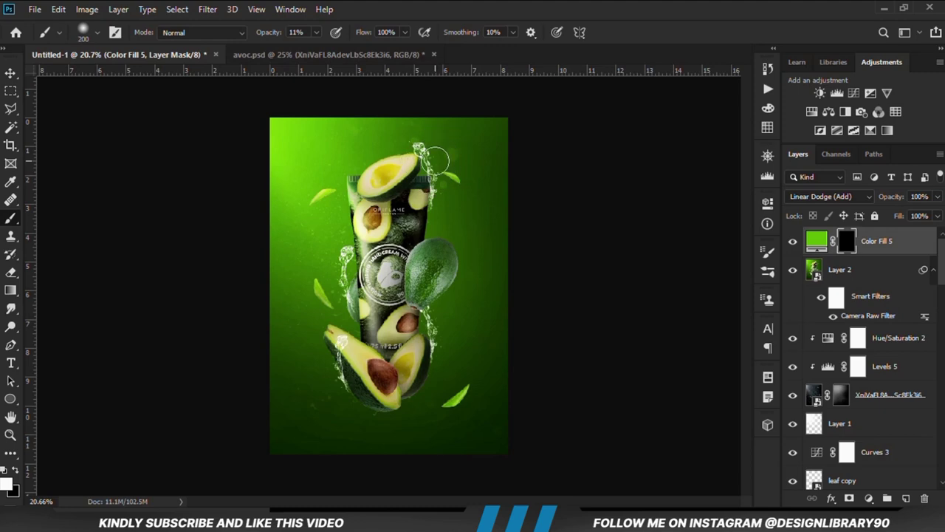
{"action": "scroll", "coordinate": [435, 159], "scroll_direction": "up", "scroll_amount": 3}
{"action": "key", "text": "bracketleft"}
{"action": "key", "text": "bracketleft"}
{"action": "key", "text": "bracketleft"}
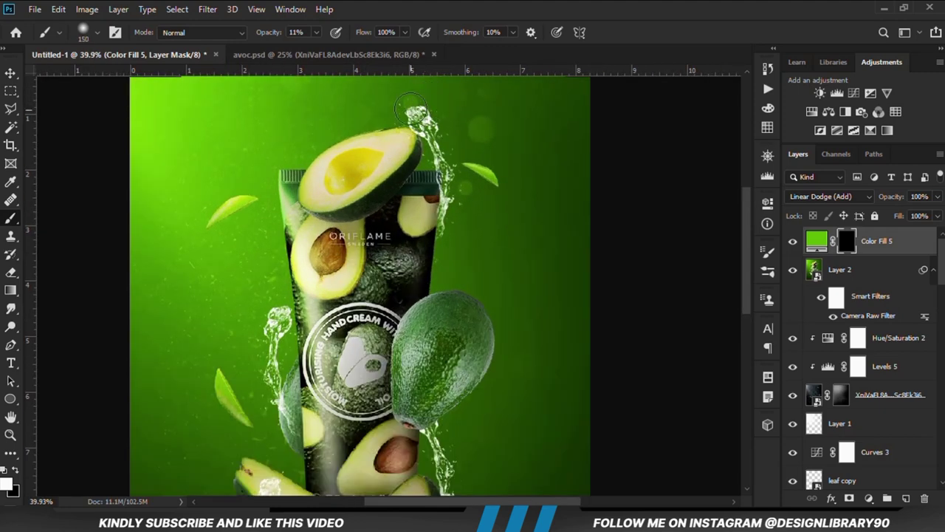
{"action": "mouse_move", "coordinate": [411, 109]}
{"action": "left_mouse_down"}
{"action": "mouse_move", "coordinate": [433, 140]}
{"action": "mouse_move", "coordinate": [447, 214]}
{"action": "left_mouse_up"}
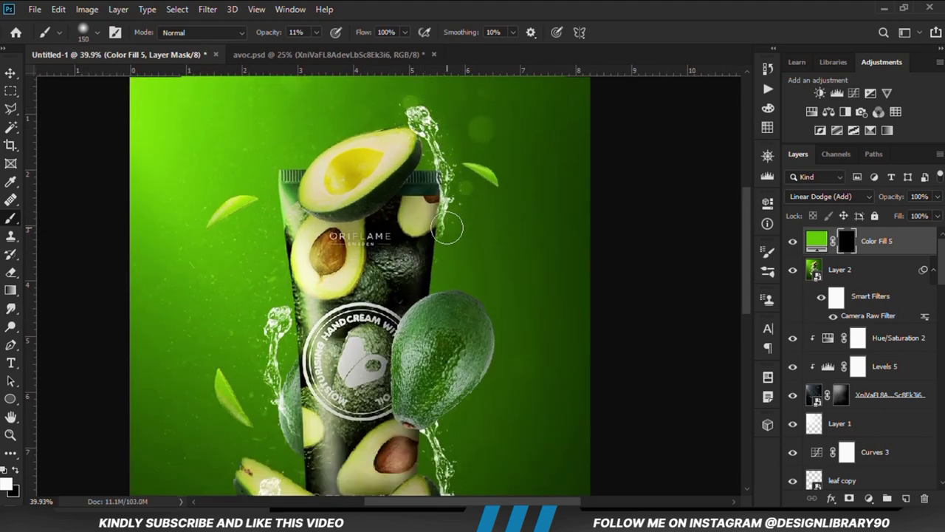
Paint a fainter glow around the upper right splash on the mask with a 300 px brush at 4% opacity, comparing the fill's visibility.
{"action": "key", "text": "bracketright"}
{"action": "key", "text": "bracketright"}
{"action": "key", "text": "bracketright"}
{"action": "key", "text": "bracketright"}
{"action": "key", "text": "bracketright"}
{"action": "left_click", "coordinate": [316, 32]}
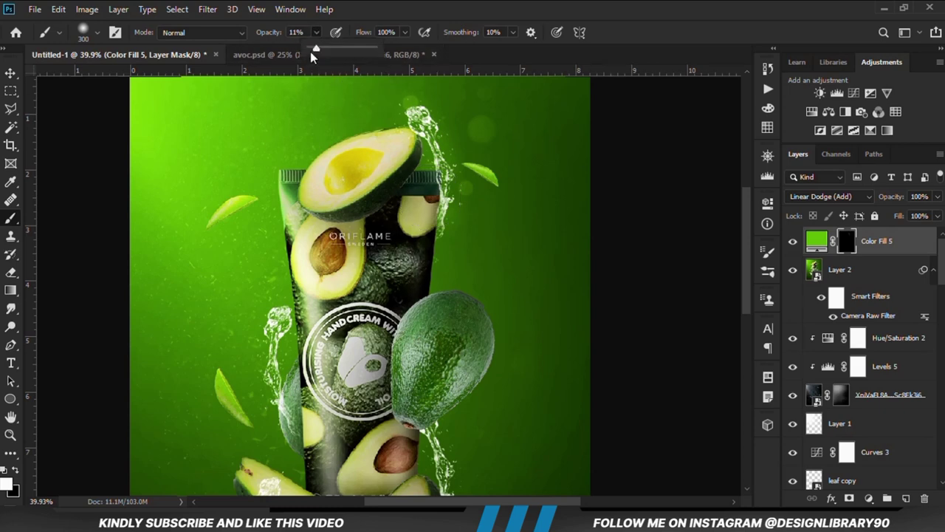
{"action": "left_click_drag", "start_coordinate": [312, 48], "coordinate": [313, 47]}
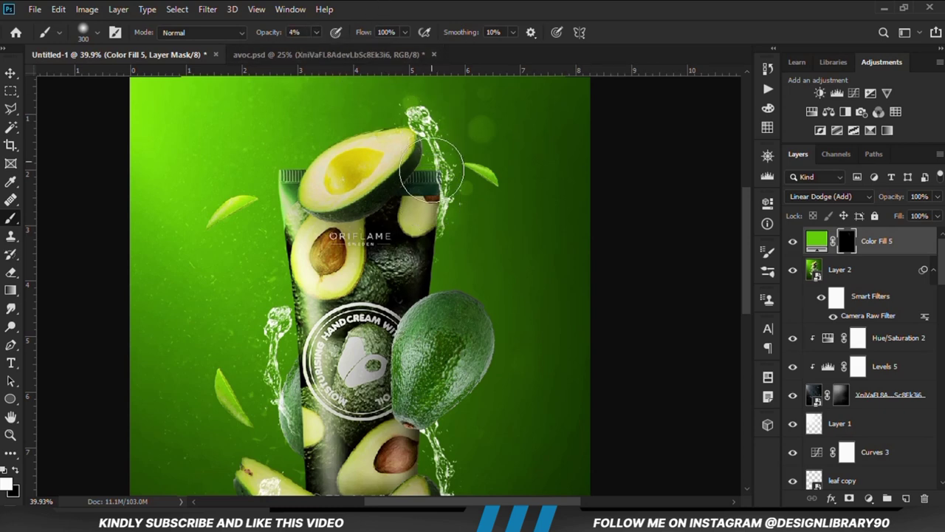
{"action": "left_click", "coordinate": [790, 247]}
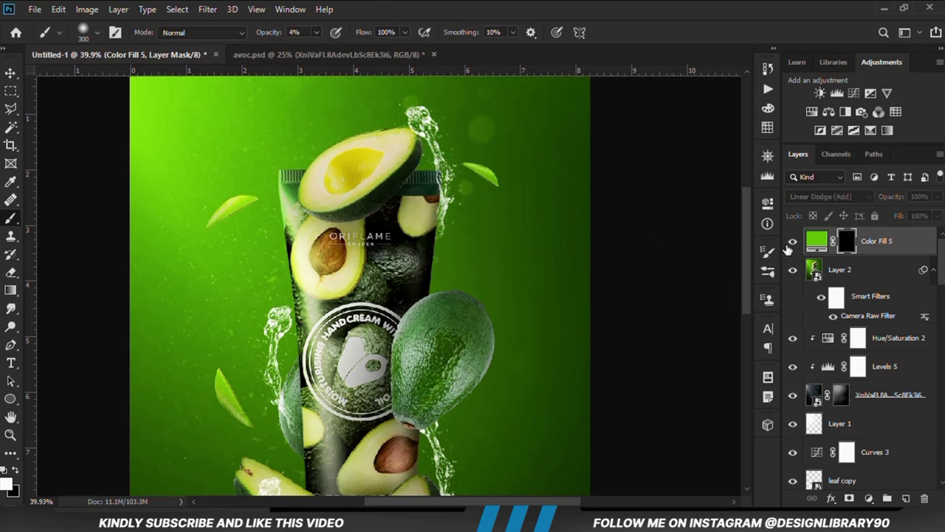
Paint white at 4% opacity on the fill's mask over the left, lower right and lower left water splashes.
{"action": "scroll", "coordinate": [489, 108], "scroll_direction": "down", "scroll_amount": 6}
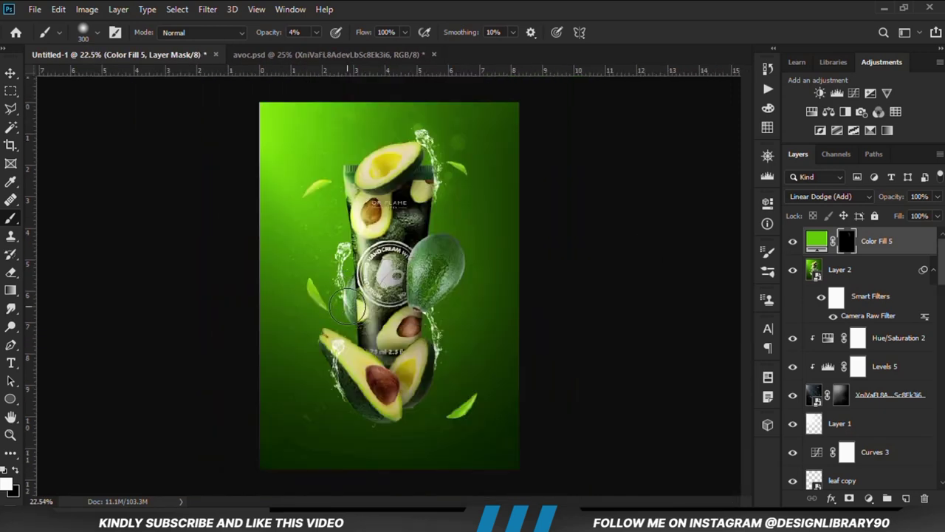
{"action": "left_click_drag", "start_coordinate": [343, 271], "coordinate": [338, 253]}
{"action": "mouse_move", "coordinate": [437, 315]}
{"action": "left_mouse_down"}
{"action": "mouse_move", "coordinate": [435, 353]}
{"action": "mouse_move", "coordinate": [415, 366]}
{"action": "mouse_move", "coordinate": [431, 363]}
{"action": "left_mouse_up"}
{"action": "left_click_drag", "start_coordinate": [364, 388], "coordinate": [349, 397]}
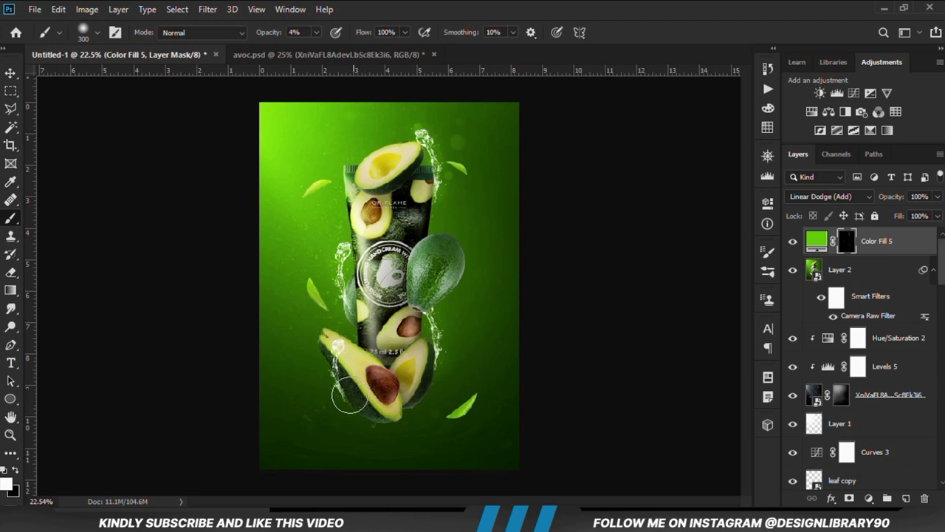
{"action": "left_click_drag", "start_coordinate": [338, 356], "coordinate": [338, 402]}
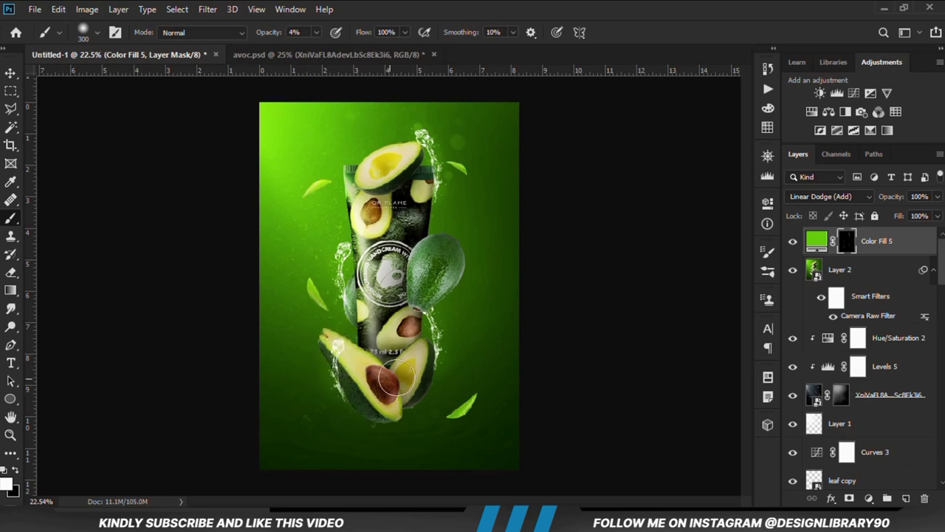
{"action": "key", "text": "ctrl+plus"}
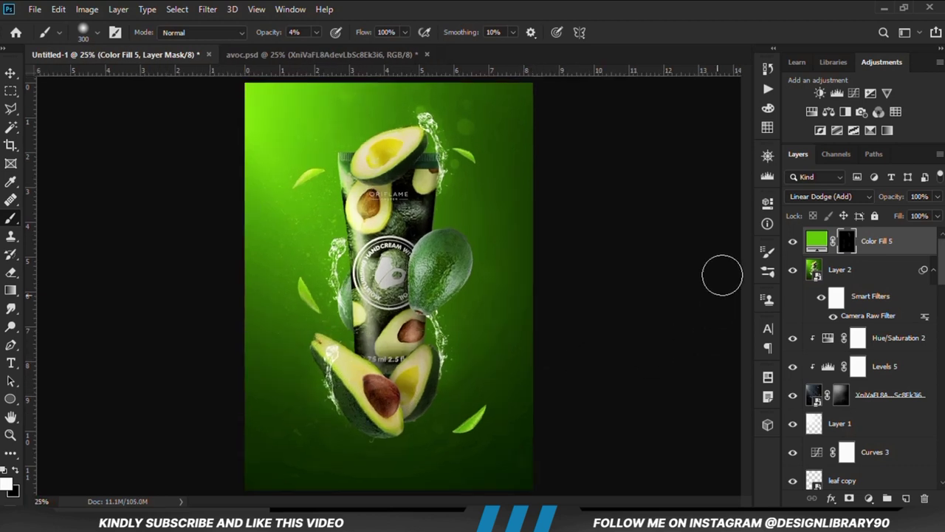
Switch to the Move tool, deselect all layers and examine the finished poster as a whole and up close.
{"action": "left_click", "coordinate": [18, 76]}
{"action": "left_click", "coordinate": [62, 74]}
{"action": "left_click", "coordinate": [184, 208]}
{"action": "scroll", "coordinate": [187, 210], "scroll_direction": "down", "scroll_amount": 5}
{"action": "scroll", "coordinate": [274, 231], "scroll_direction": "up", "scroll_amount": 2}
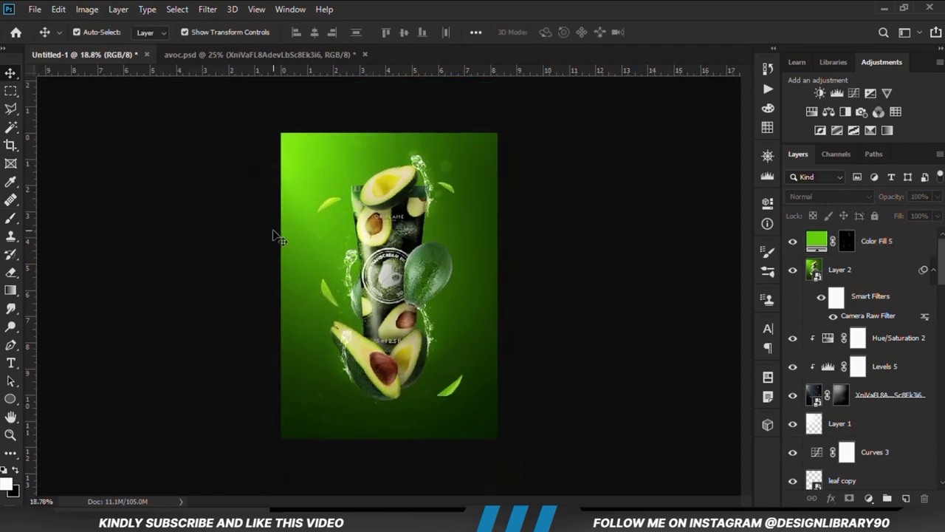
{"action": "scroll", "coordinate": [273, 230], "scroll_direction": "down", "scroll_amount": 2}
{"action": "key", "text": "ctrl+plus"}
{"action": "key", "text": "ctrl+plus"}
{"action": "key", "text": "ctrl+plus"}
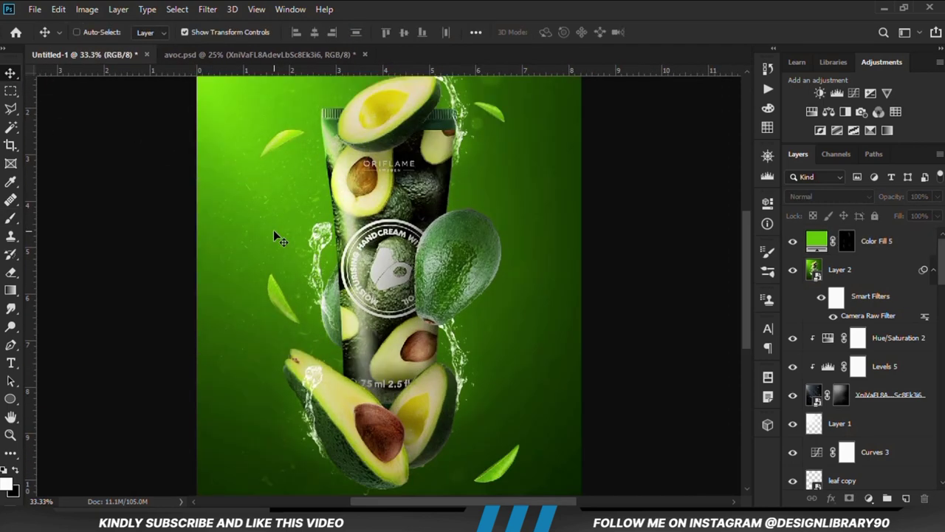
{"action": "key", "text": "ctrl+minus"}
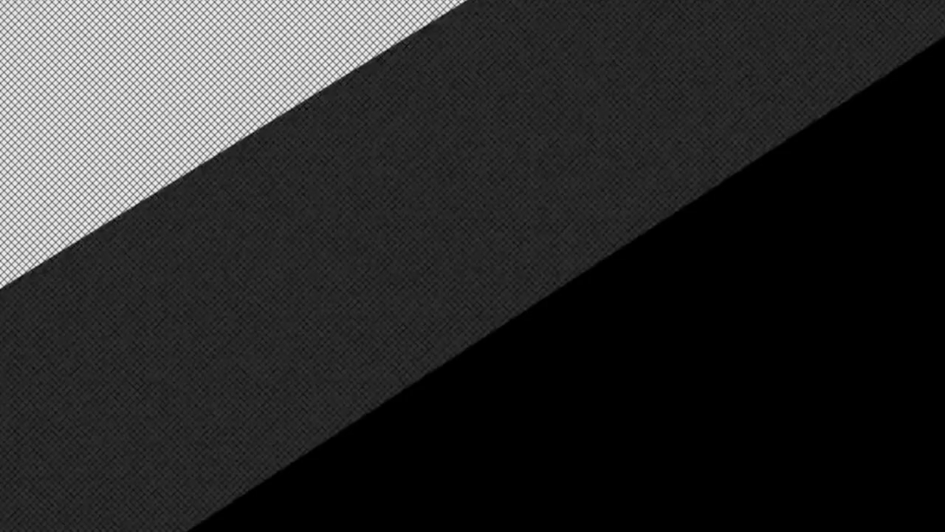